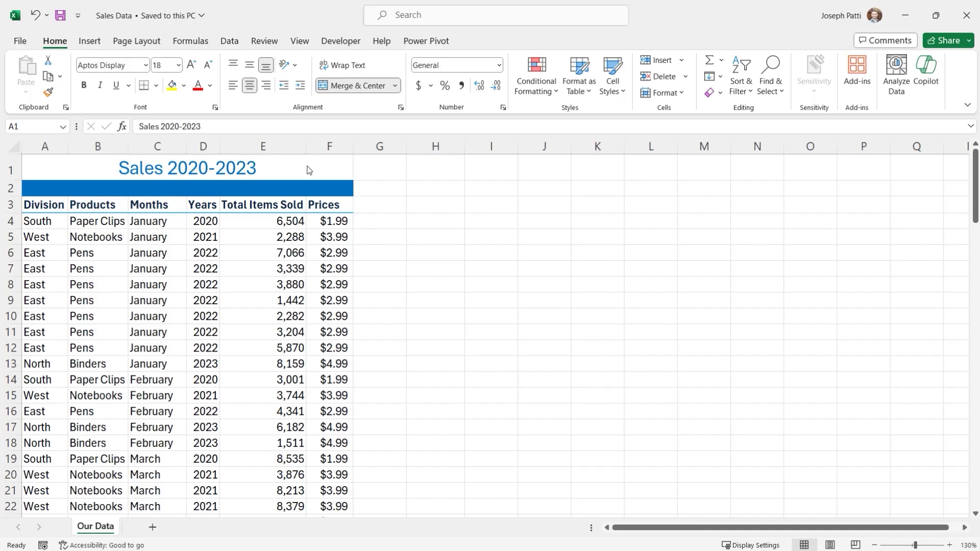
Open Copilot and turn on AutoSave by uploading the Sales Data workbook to the organization's OneDrive.
{"action": "left_click", "coordinate": [308, 170]}
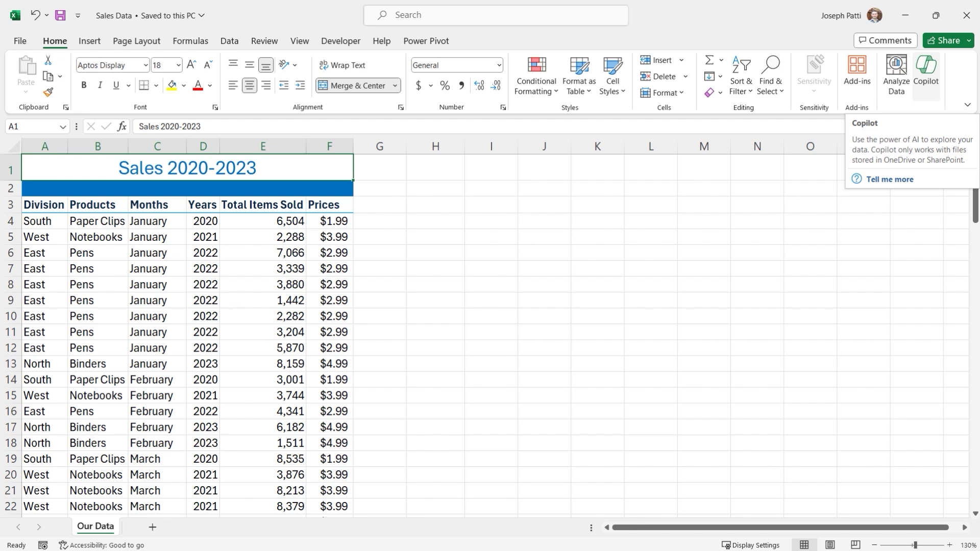
{"action": "left_click", "coordinate": [929, 85]}
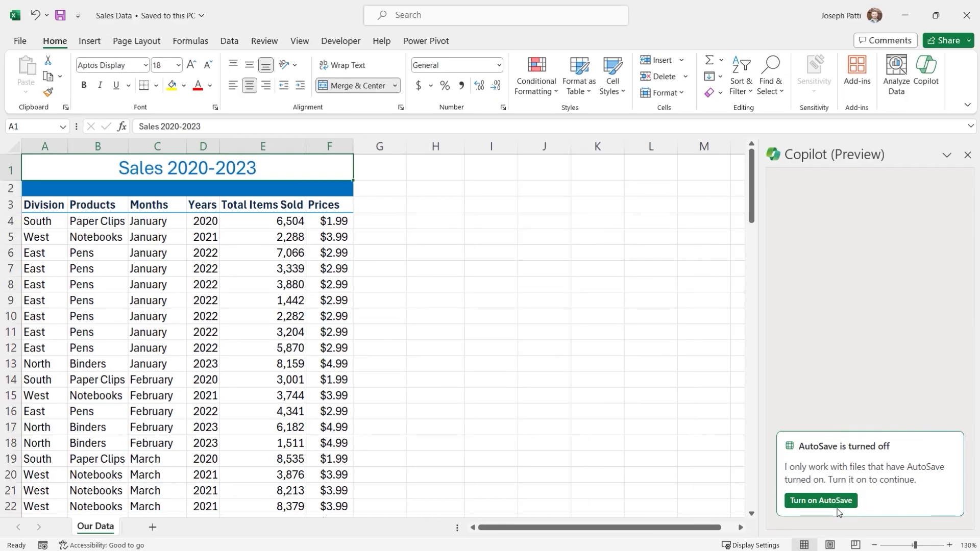
{"action": "left_click", "coordinate": [795, 499]}
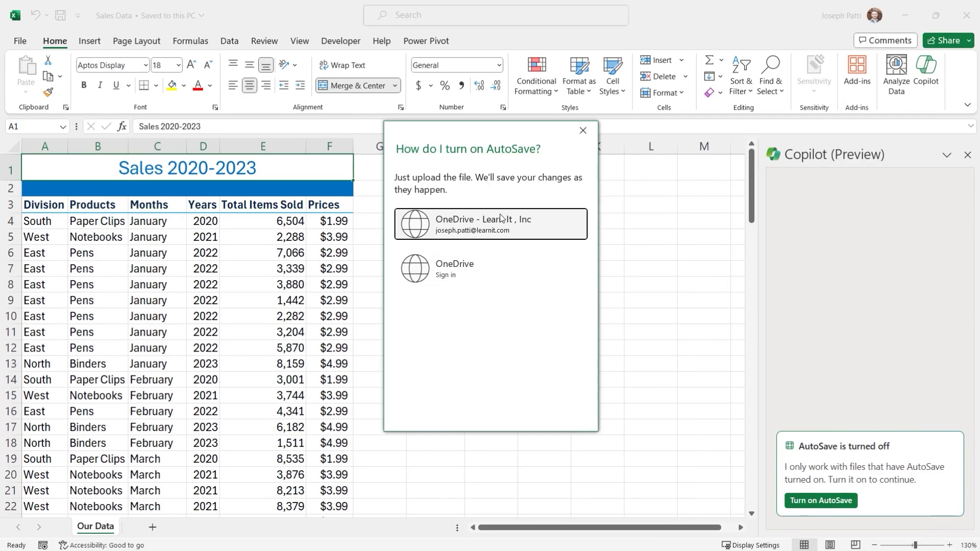
{"action": "left_click", "coordinate": [488, 225]}
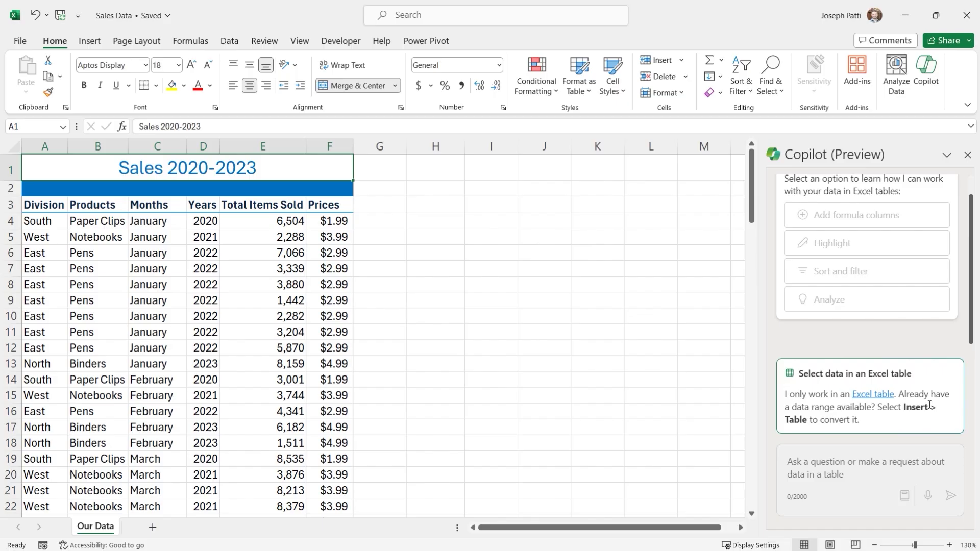
Have Copilot convert the data range A3:F105 to a table and apply a turquoise table style from the Medium group.
{"action": "left_click", "coordinate": [37, 220]}
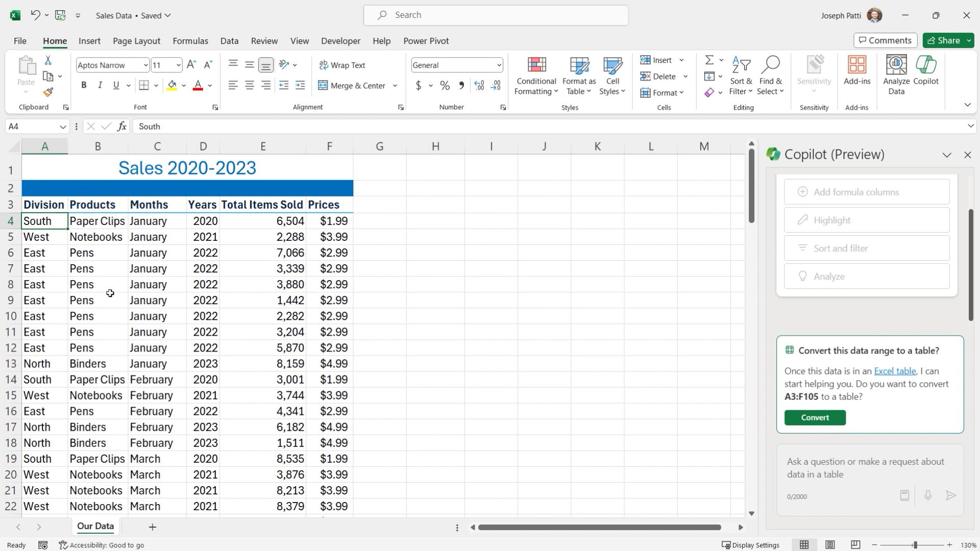
{"action": "left_click", "coordinate": [817, 420]}
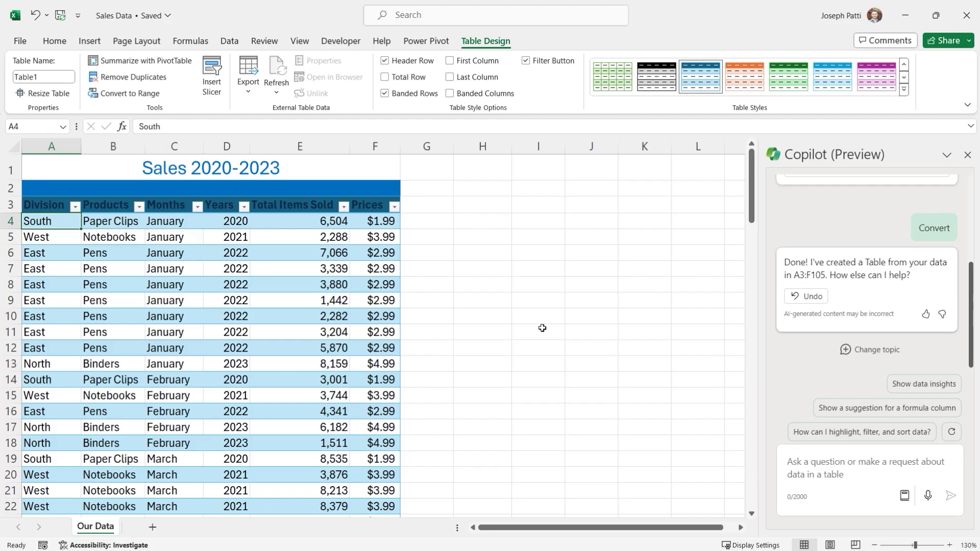
{"action": "left_click", "coordinate": [904, 91]}
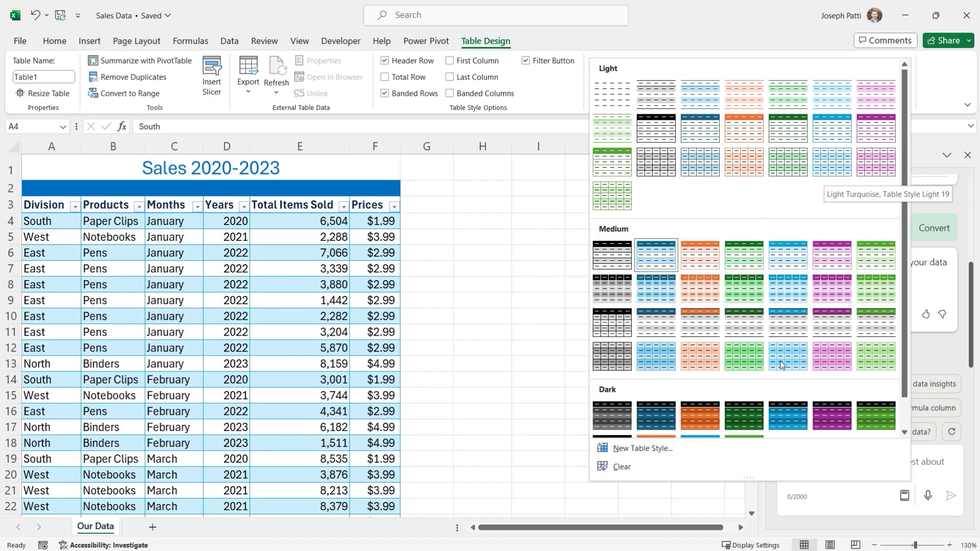
{"action": "left_click", "coordinate": [790, 259]}
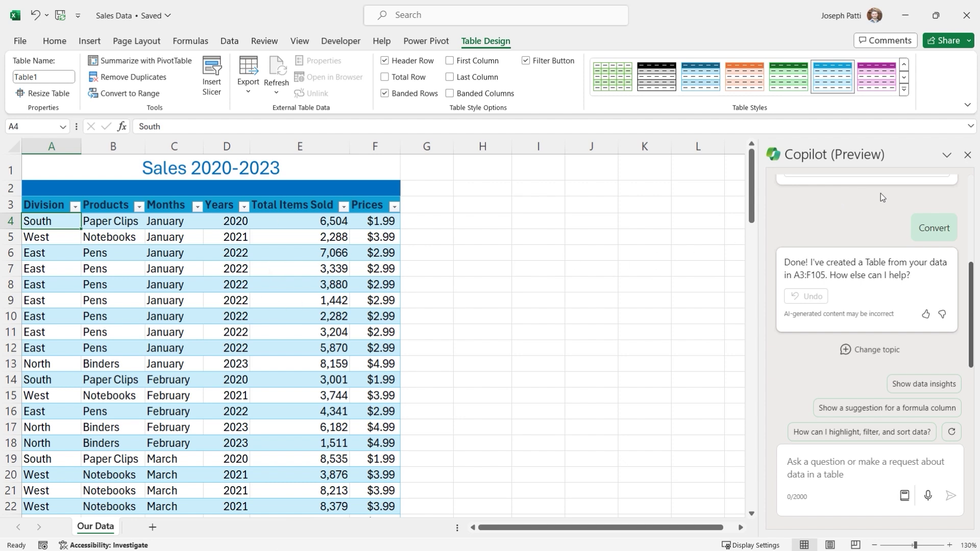
Close and reopen the Copilot pane, looking at its Move, Resize, Help and Close options.
{"action": "left_click", "coordinate": [967, 155]}
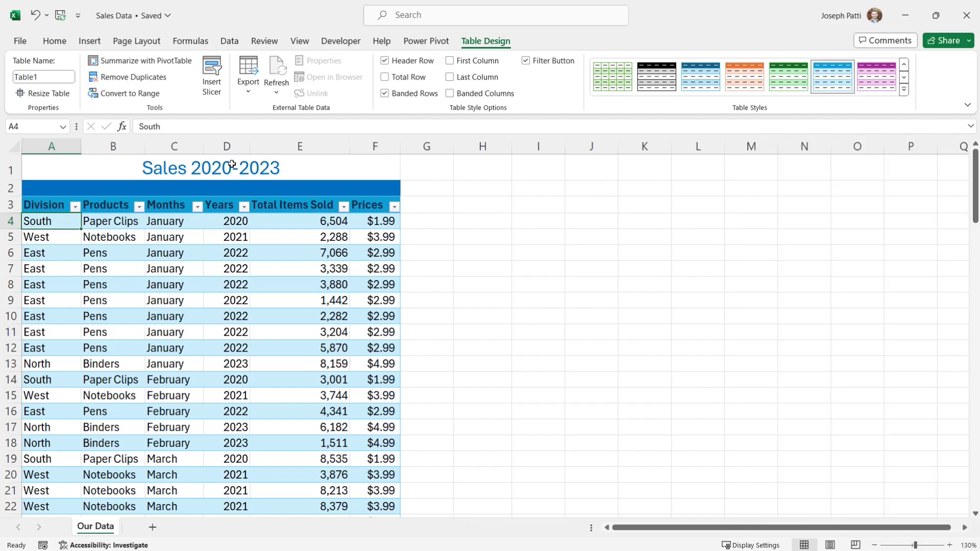
{"action": "left_click", "coordinate": [46, 45]}
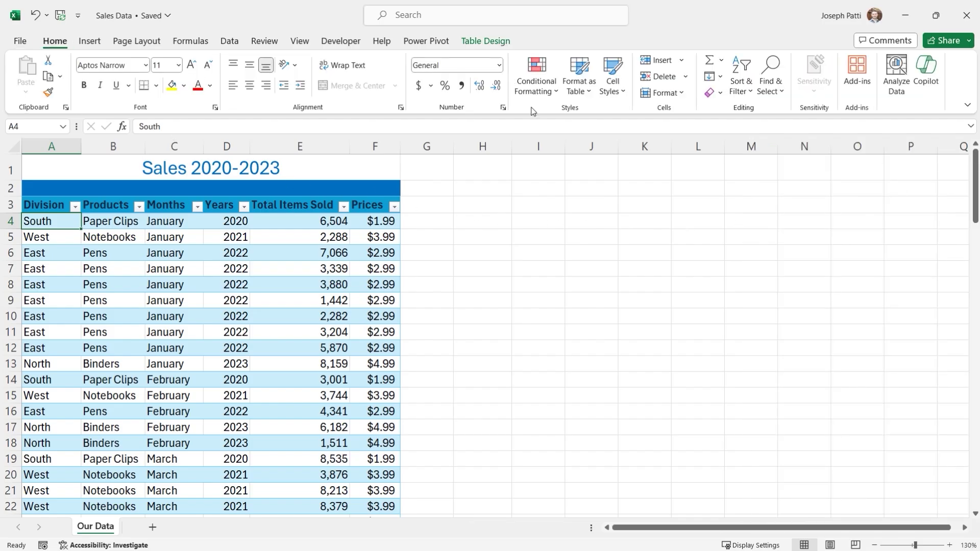
{"action": "left_click", "coordinate": [926, 71]}
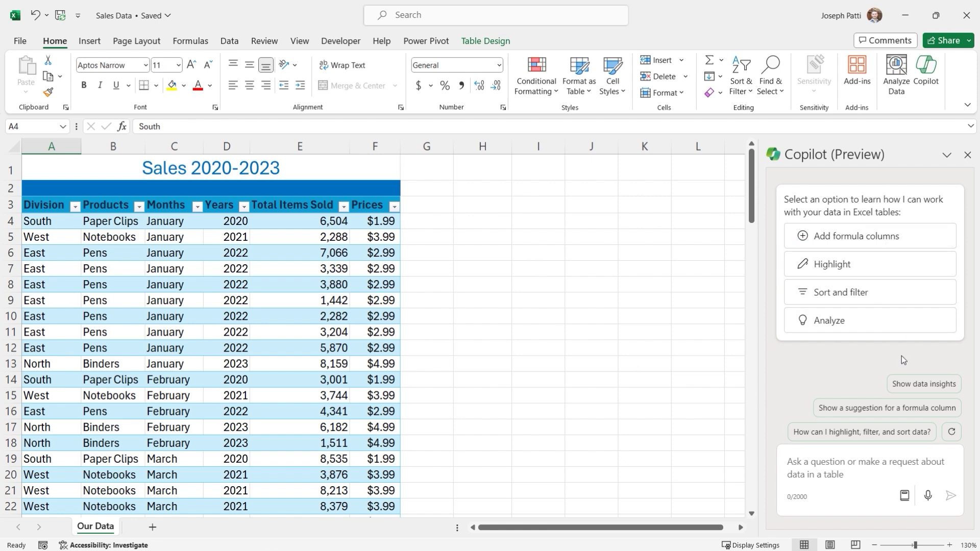
{"action": "left_click", "coordinate": [947, 156]}
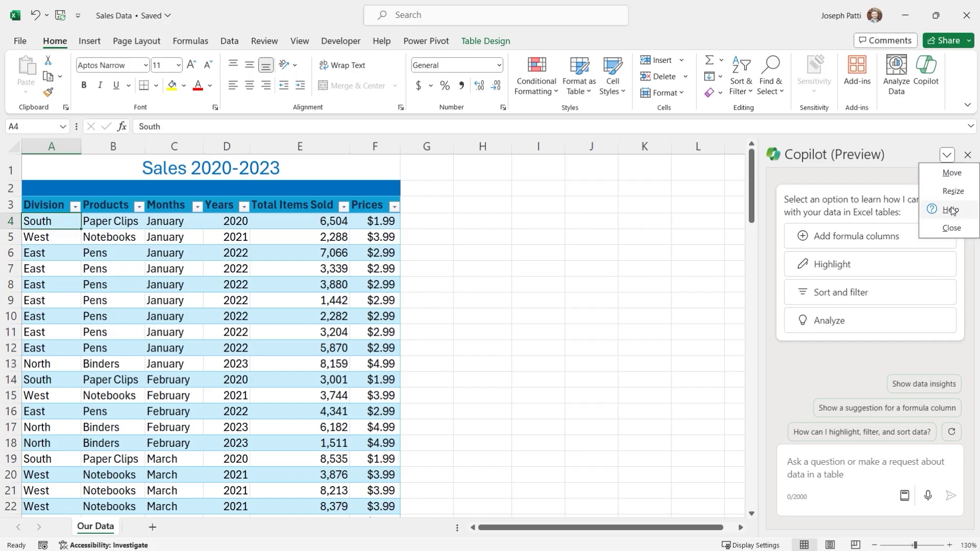
{"action": "left_click", "coordinate": [967, 155]}
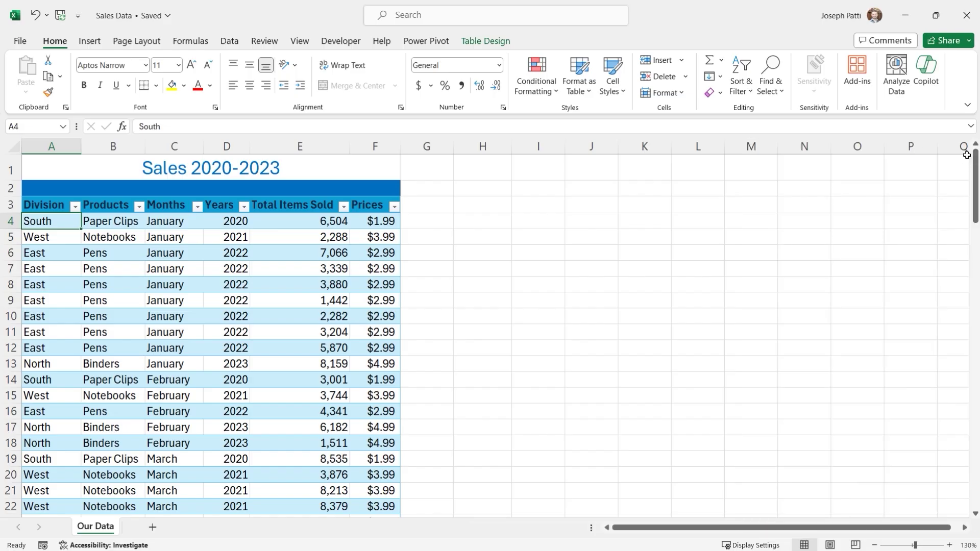
{"action": "left_click", "coordinate": [928, 88]}
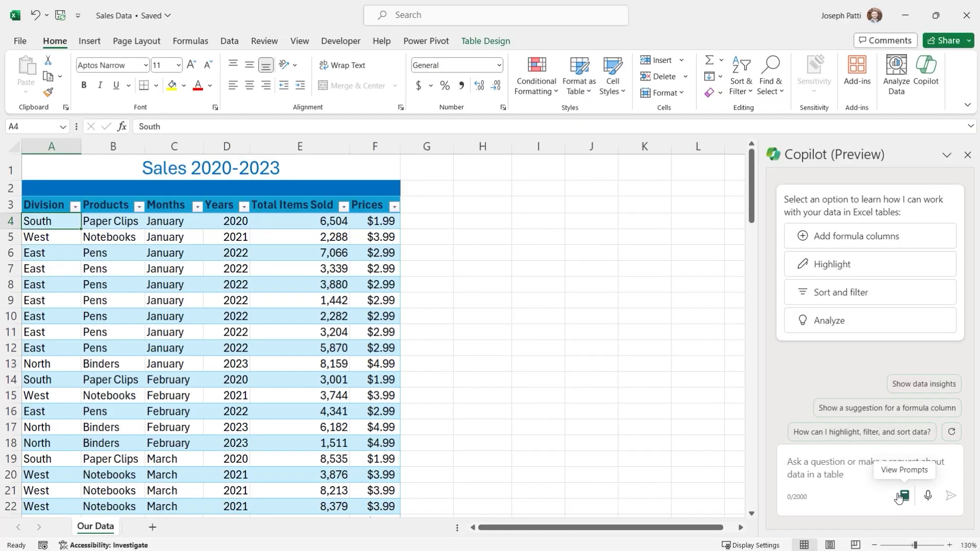
Examine Copilot's suggested prompts in the Create, Understand, Edit and Ask categories.
{"action": "left_click", "coordinate": [859, 468]}
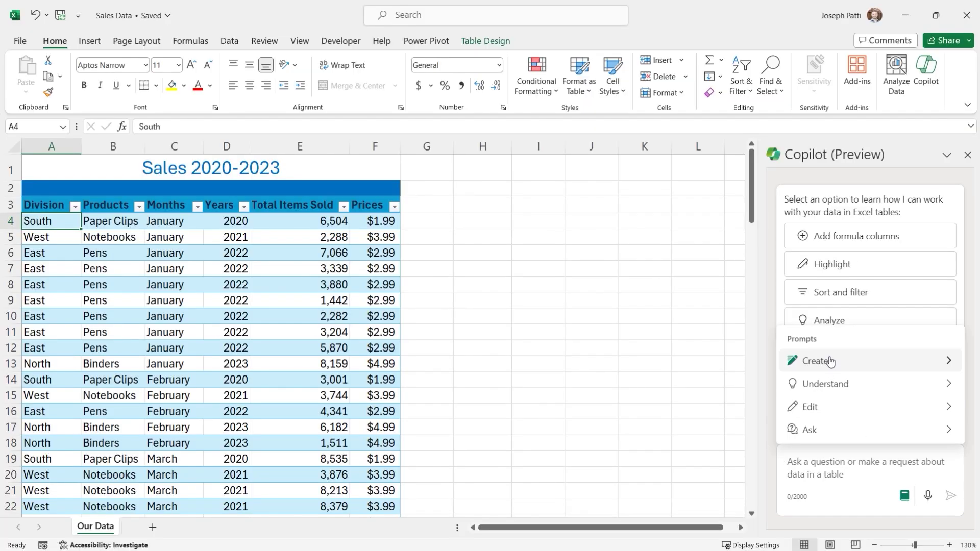
{"action": "left_click", "coordinate": [946, 362]}
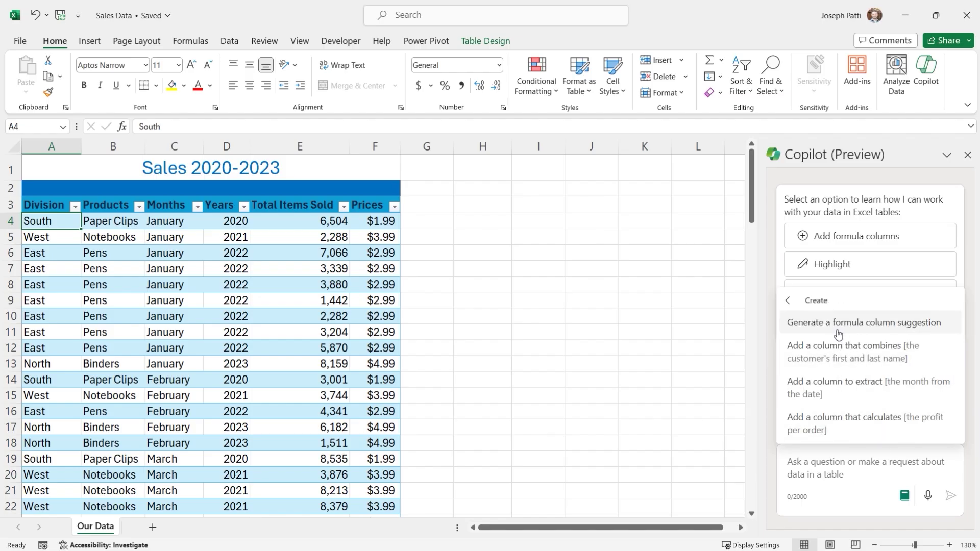
{"action": "left_click", "coordinate": [789, 300]}
{"action": "left_click", "coordinate": [843, 385]}
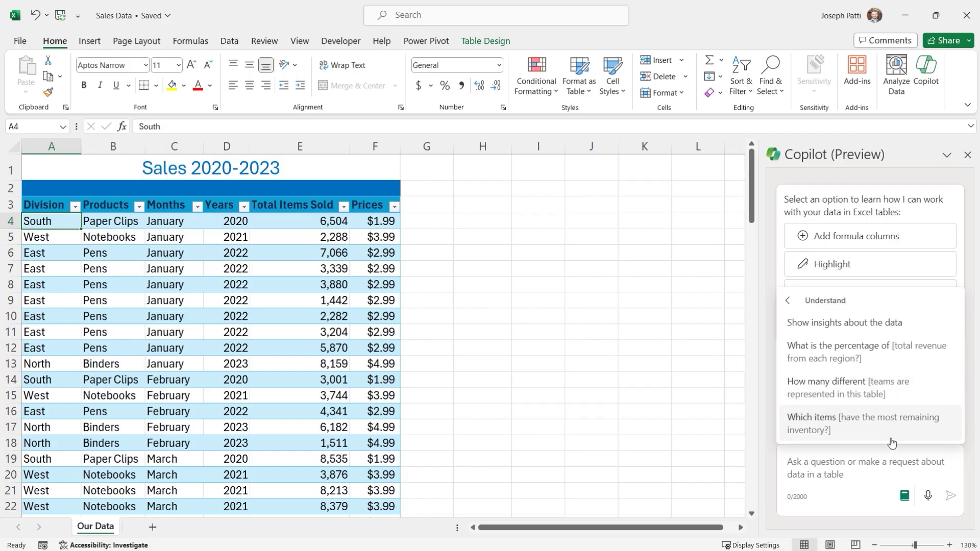
{"action": "left_click", "coordinate": [789, 301]}
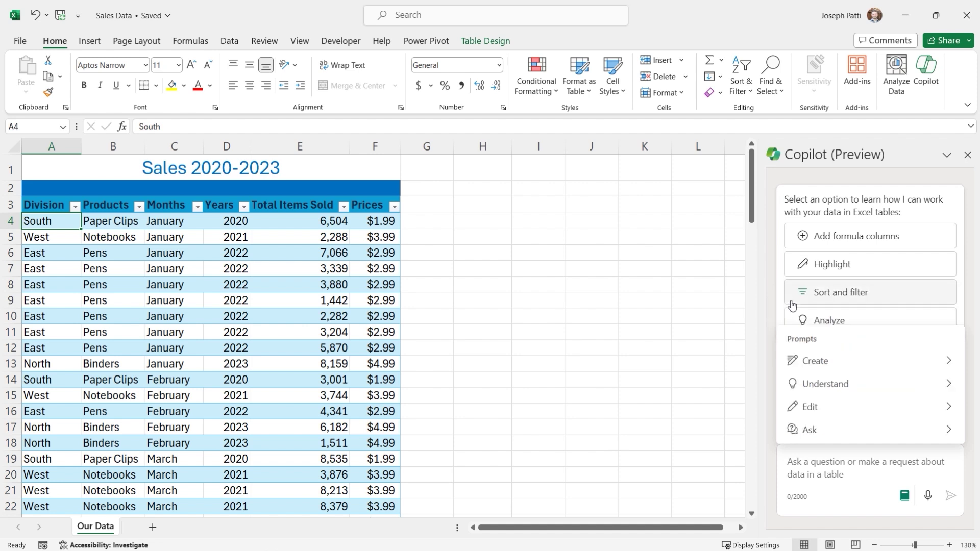
{"action": "left_click", "coordinate": [950, 408]}
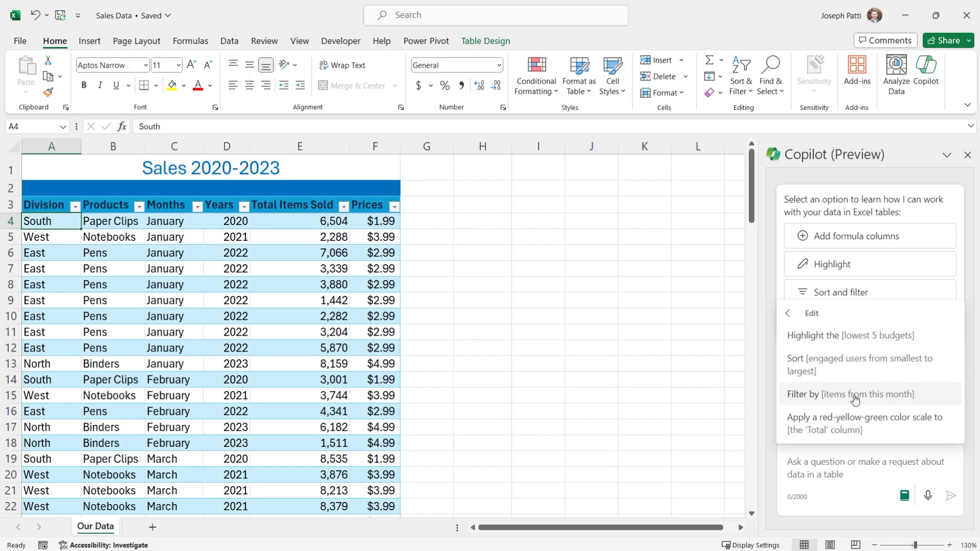
{"action": "left_click", "coordinate": [789, 313]}
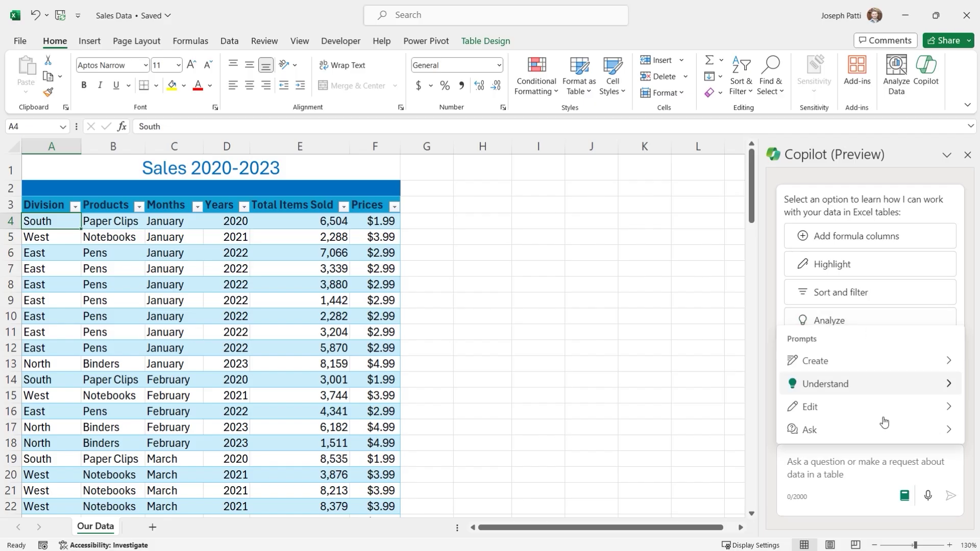
{"action": "left_click", "coordinate": [945, 431]}
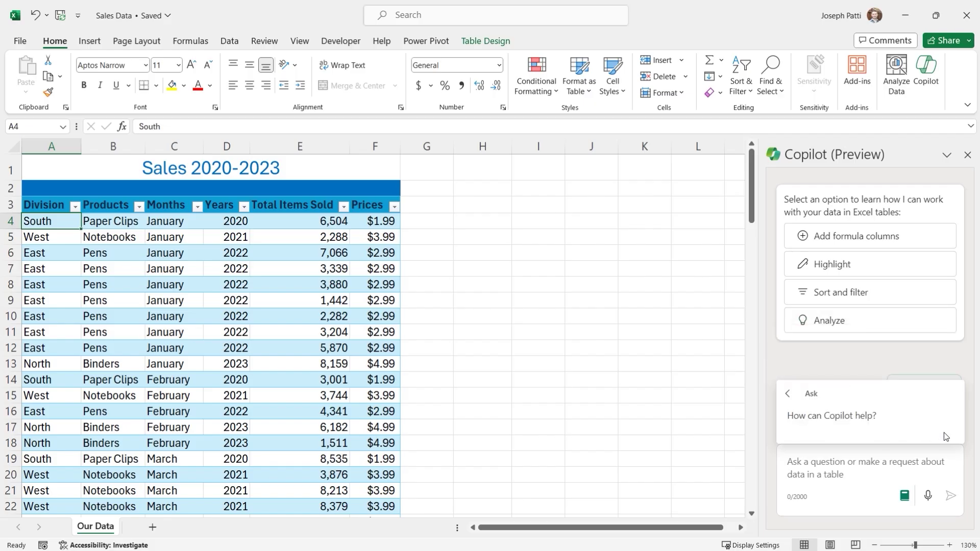
{"action": "left_click", "coordinate": [789, 398]}
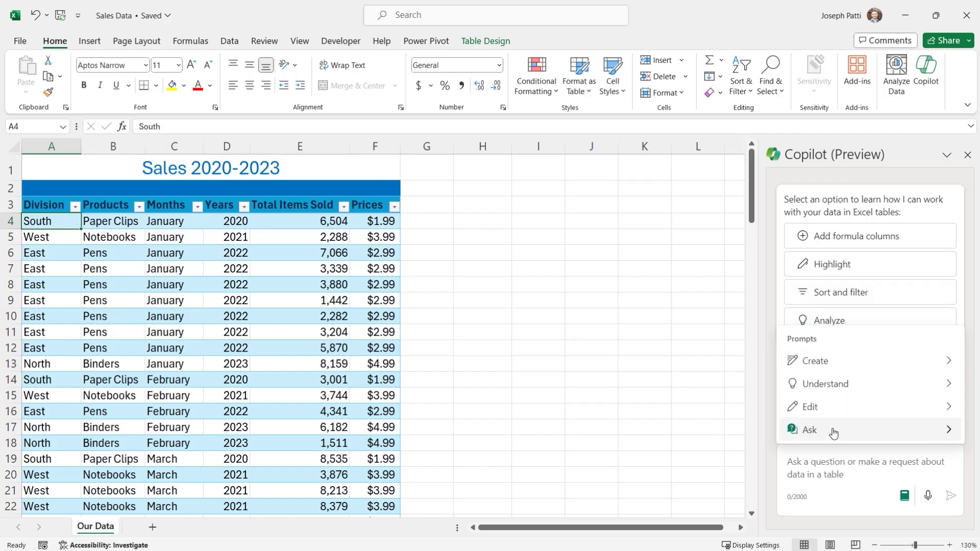
{"action": "left_click", "coordinate": [775, 454]}
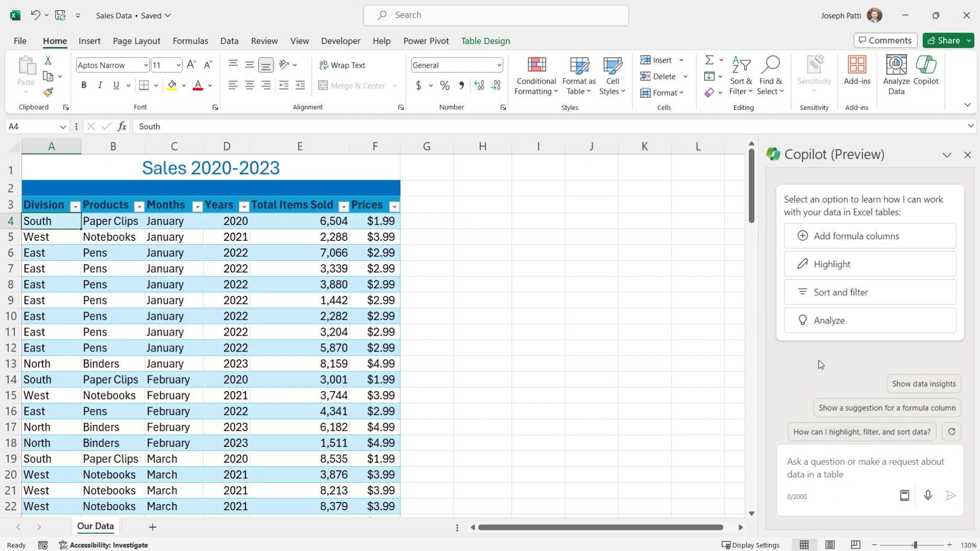
Ask Copilot to show data insights for the sales table and look over the generated chart.
{"action": "left_click", "coordinate": [921, 389]}
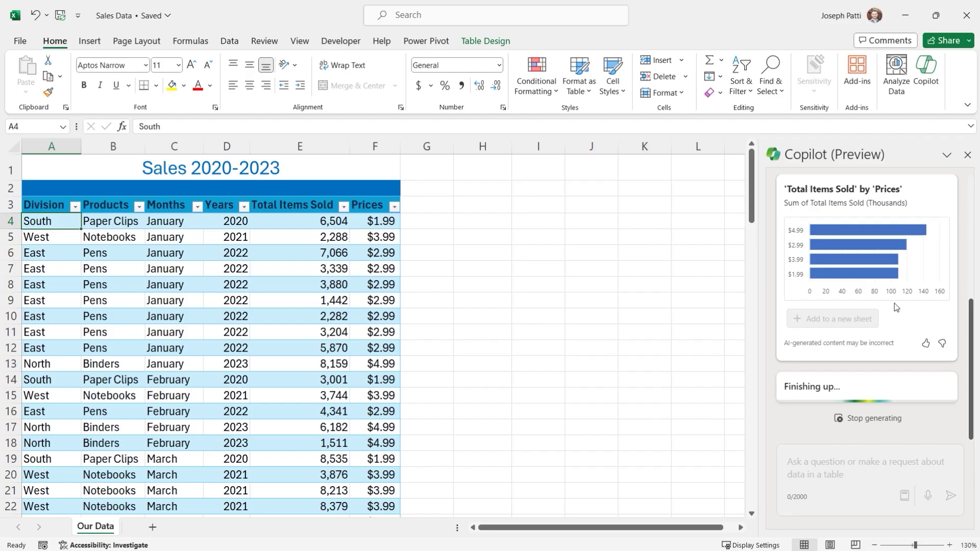
{"action": "scroll", "coordinate": [901, 310], "scroll_direction": "up", "scroll_amount": 2}
{"action": "scroll", "coordinate": [902, 314], "scroll_direction": "up", "scroll_amount": 2}
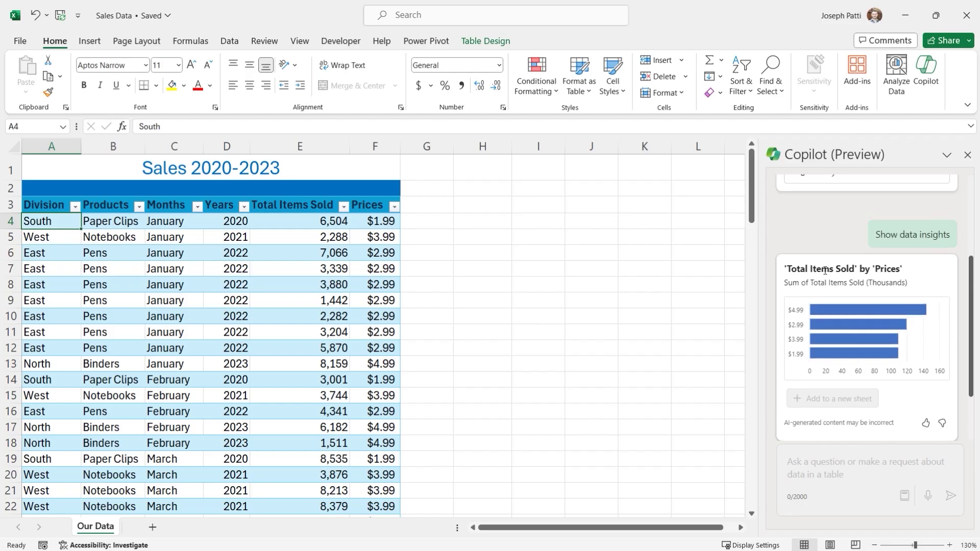
{"action": "scroll", "coordinate": [814, 271], "scroll_direction": "down", "scroll_amount": 4}
{"action": "scroll", "coordinate": [825, 263], "scroll_direction": "up", "scroll_amount": 3}
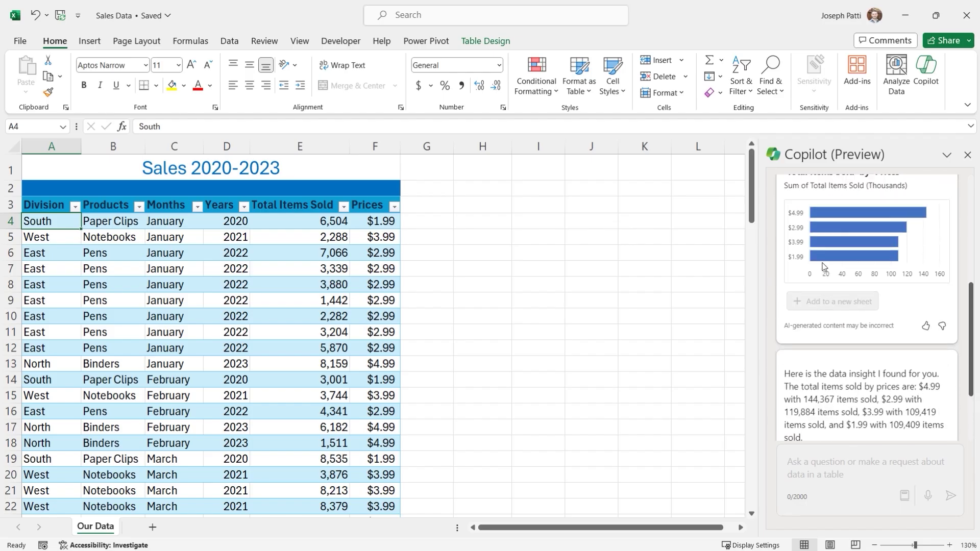
{"action": "scroll", "coordinate": [862, 245], "scroll_direction": "up", "scroll_amount": 5}
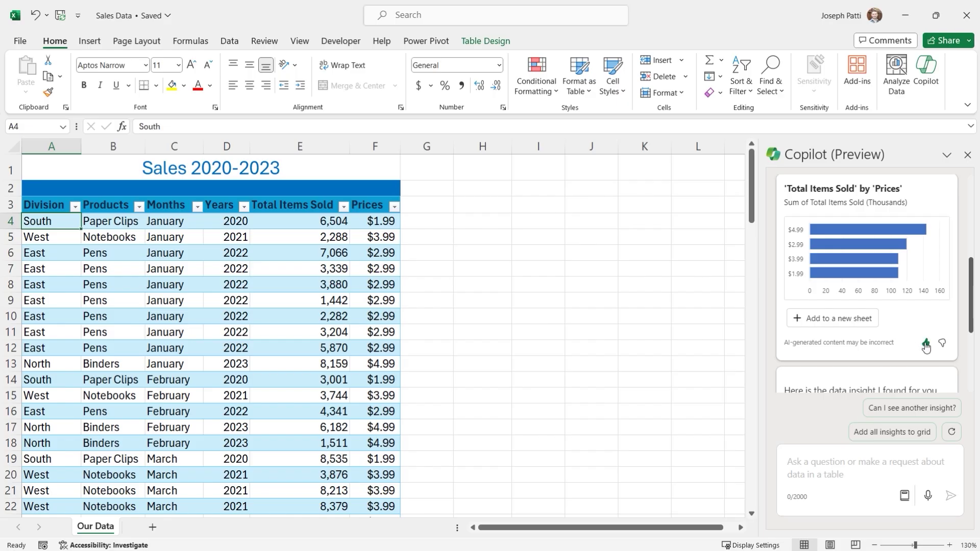
Review the chart of total items sold by price with its written summary, and ask Copilot for another insight.
{"action": "left_click", "coordinate": [942, 343]}
{"action": "left_click", "coordinate": [384, 223]}
{"action": "left_click", "coordinate": [39, 219]}
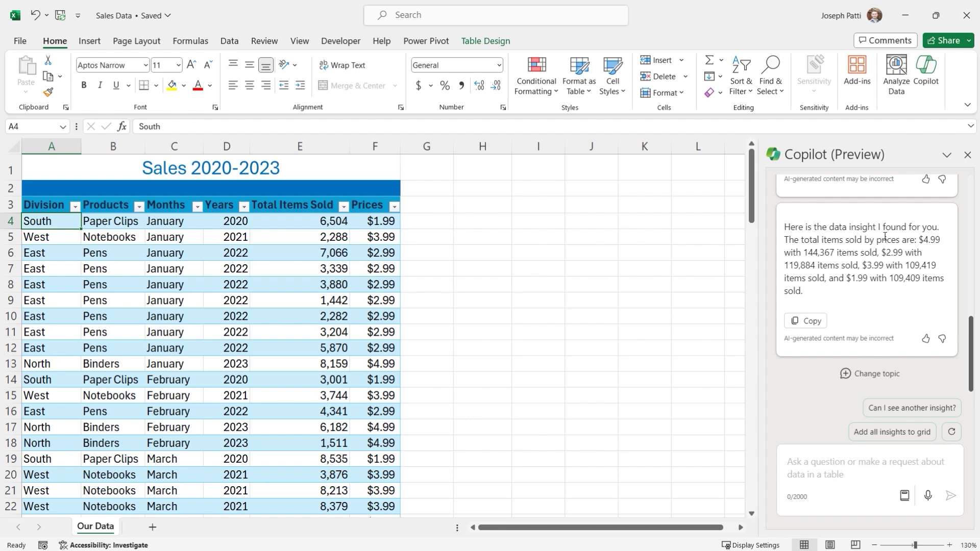
{"action": "scroll", "coordinate": [868, 302], "scroll_direction": "up", "scroll_amount": 2}
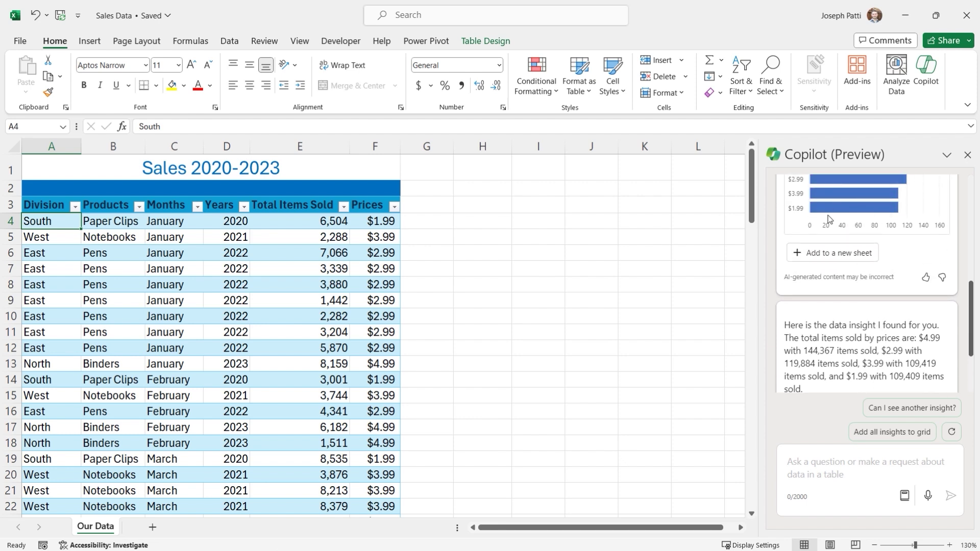
{"action": "scroll", "coordinate": [825, 321], "scroll_direction": "down", "scroll_amount": 2}
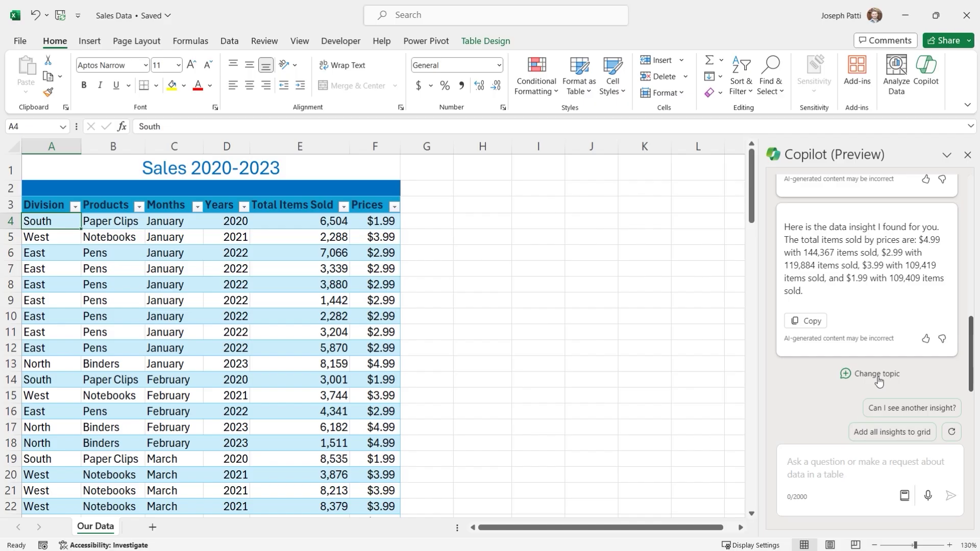
{"action": "left_click", "coordinate": [932, 415]}
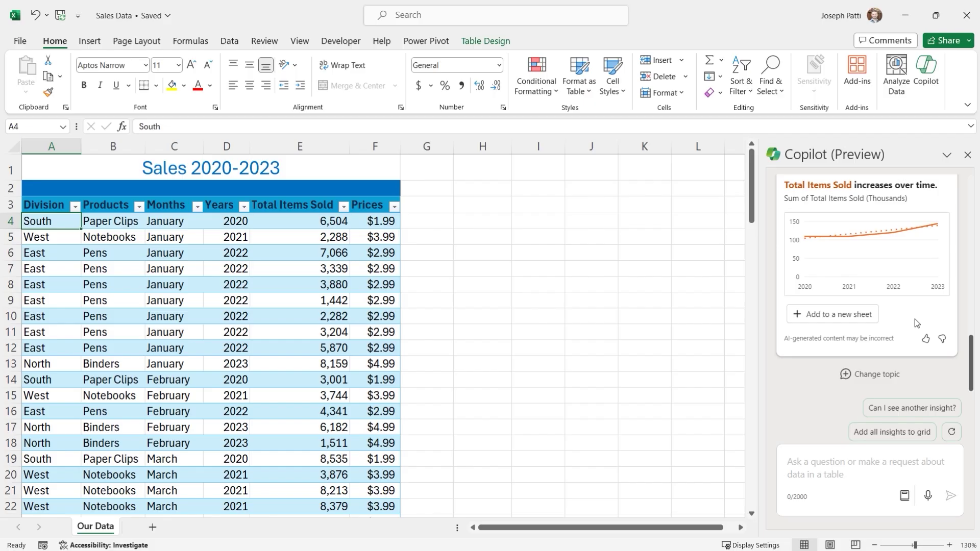
Look over the positive feedback form for the insight on items sold over time, and close it without submitting.
{"action": "left_click", "coordinate": [925, 339]}
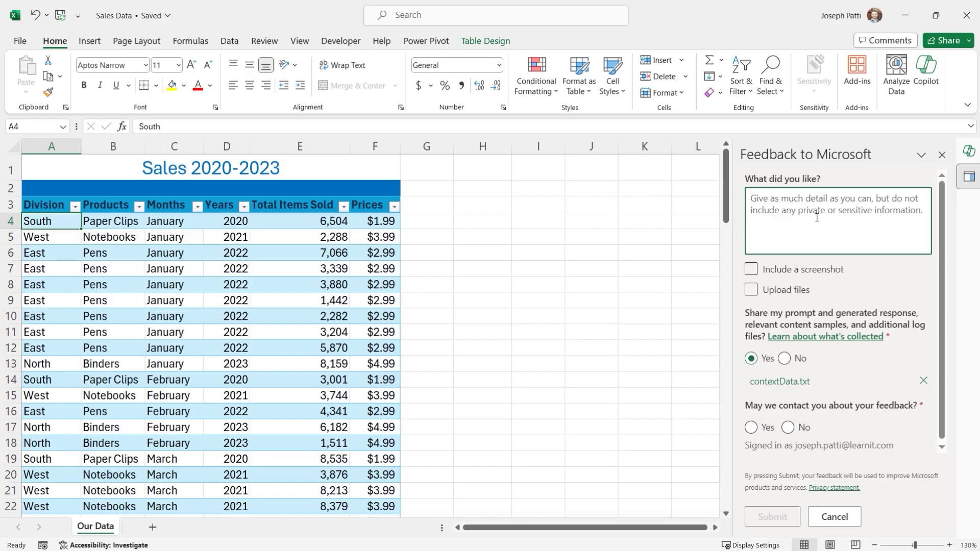
{"action": "left_click", "coordinate": [752, 270]}
{"action": "scroll", "coordinate": [843, 296], "scroll_direction": "down", "scroll_amount": 1}
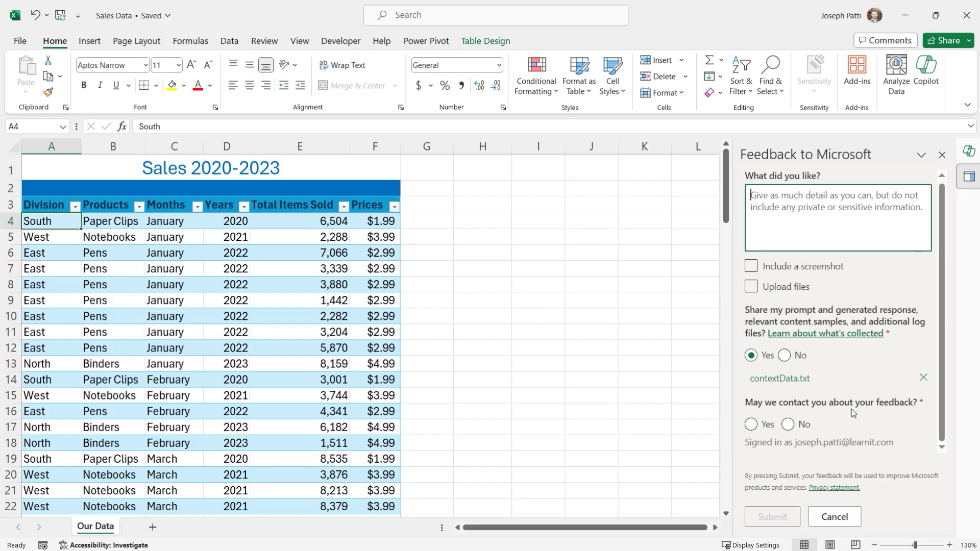
{"action": "left_click", "coordinate": [942, 154]}
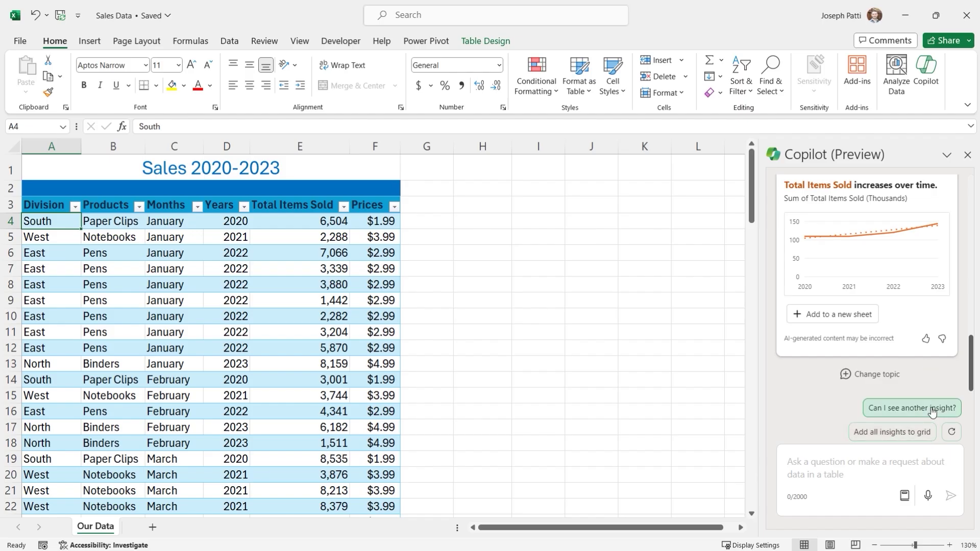
Ask Copilot for one more insight following the one on items sold over time.
{"action": "left_click", "coordinate": [930, 412]}
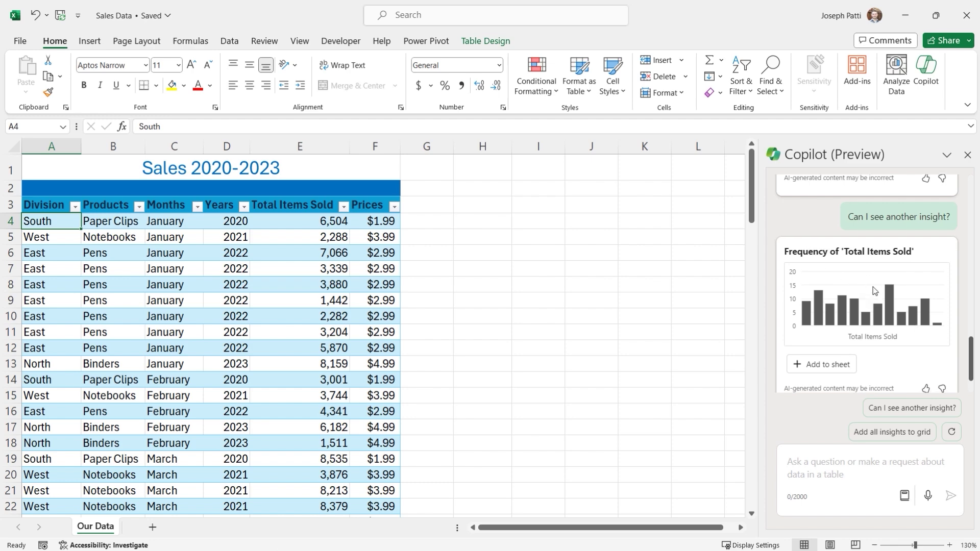
Ask Copilot for another insight following the frequency of total items sold, and look over the resulting chart.
{"action": "left_click", "coordinate": [907, 410]}
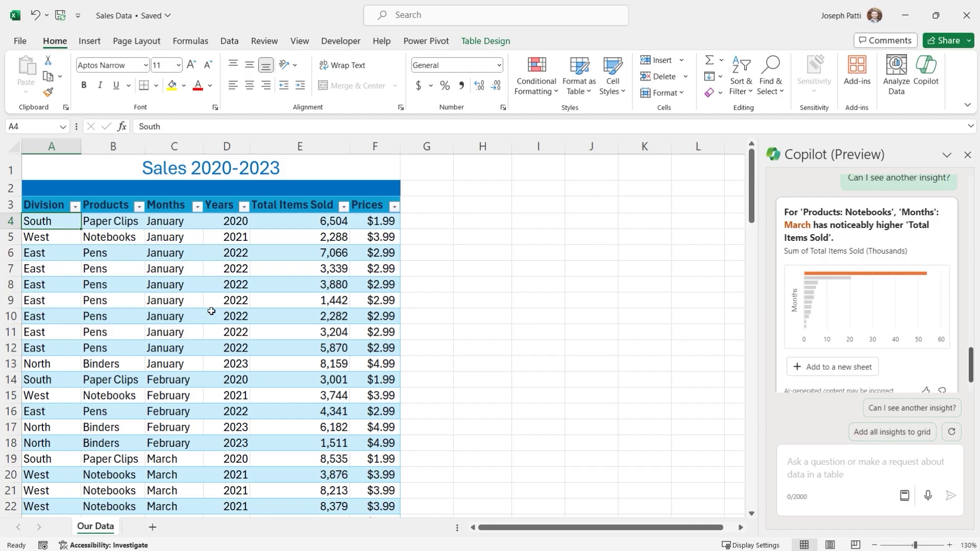
{"action": "scroll", "coordinate": [870, 308], "scroll_direction": "down", "scroll_amount": 2}
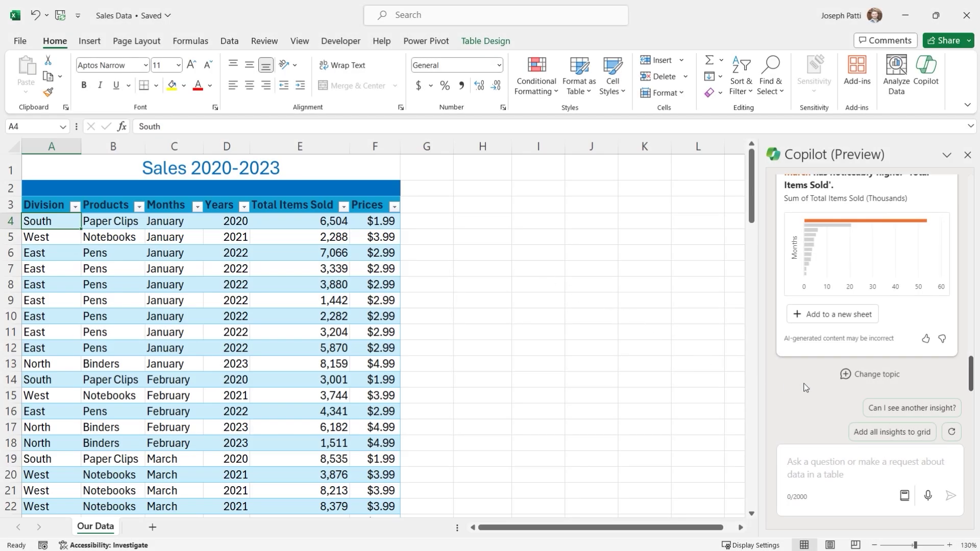
Change the Copilot topic and ask it to show data insights again.
{"action": "left_click", "coordinate": [876, 375]}
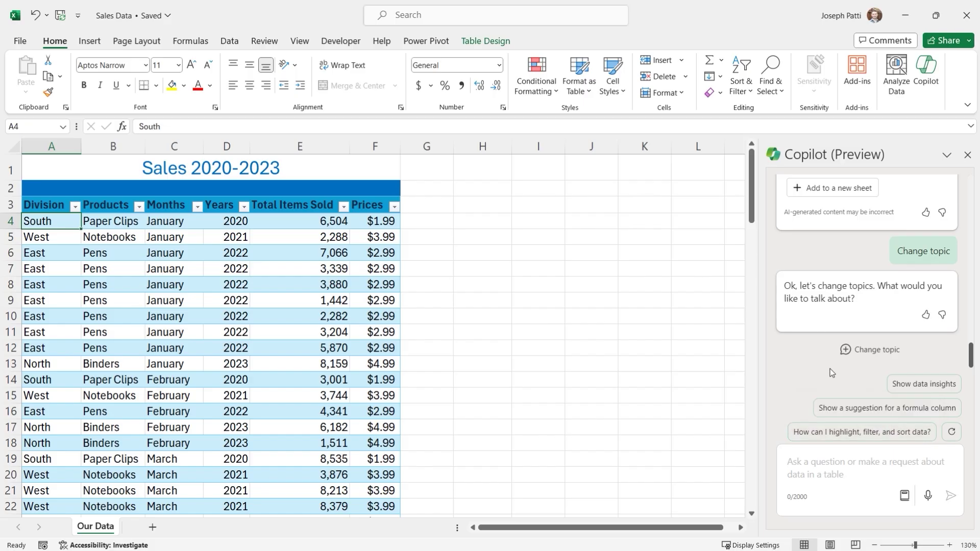
{"action": "left_click", "coordinate": [927, 385]}
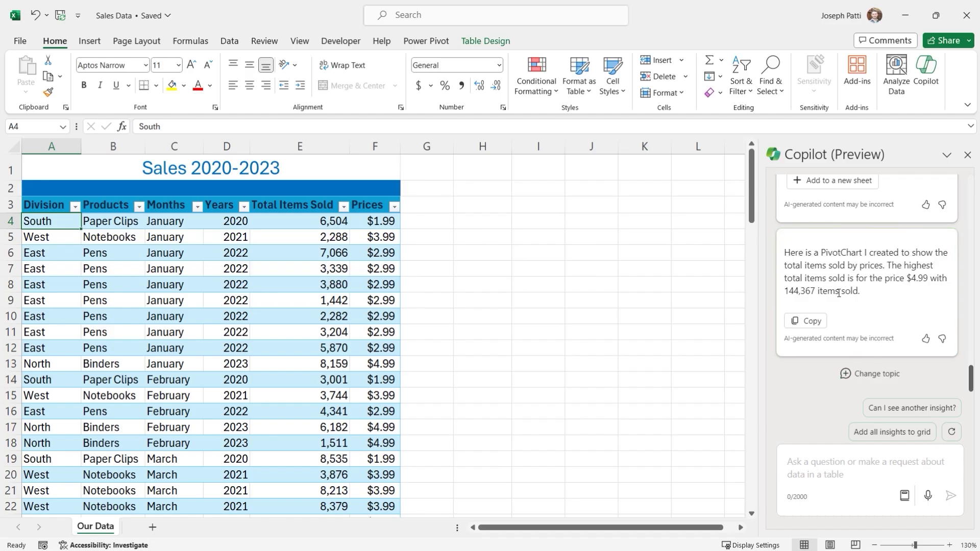
{"action": "scroll", "coordinate": [865, 289], "scroll_direction": "up", "scroll_amount": 3}
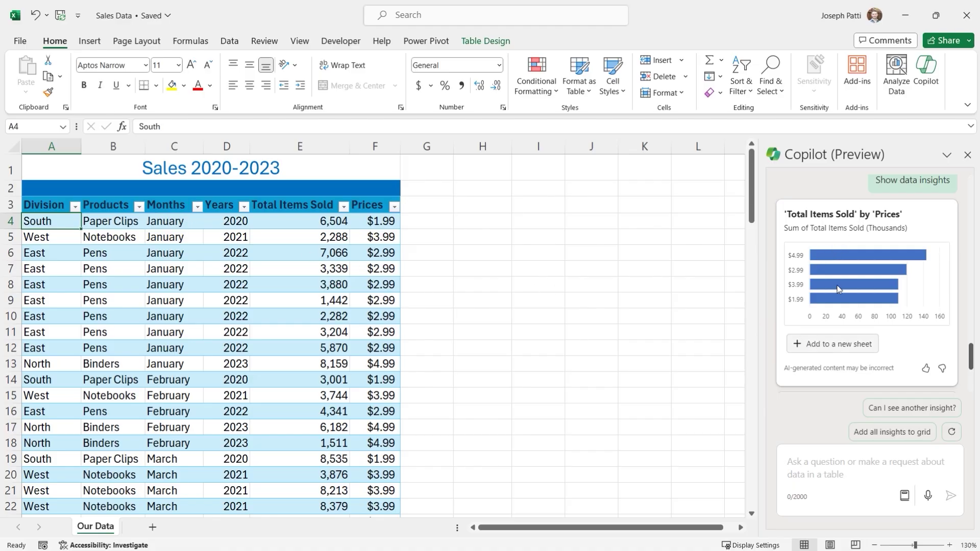
Prompt Copilot: "Please create a chart that shows total items sold by products, please make it a clustered column chart".
{"action": "left_click", "coordinate": [824, 472]}
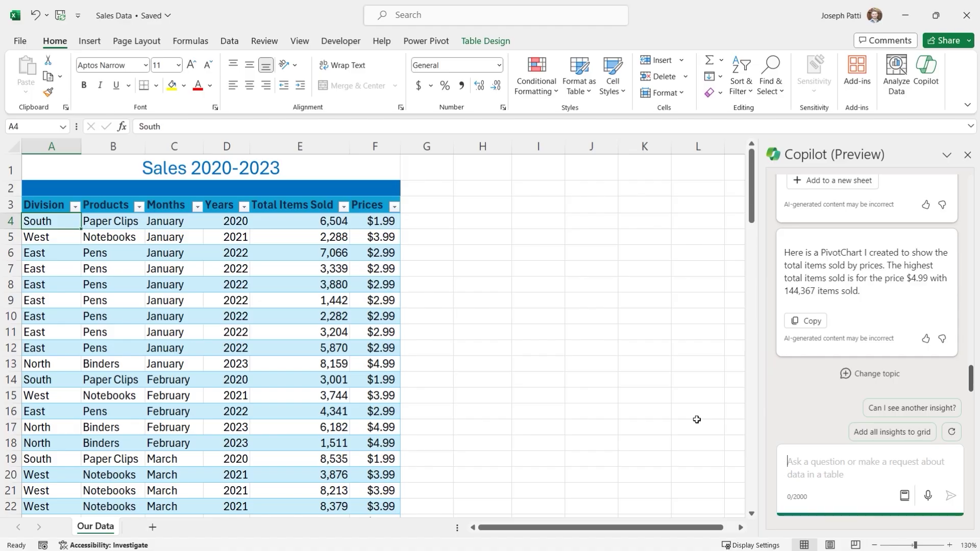
{"action": "type", "text": "Please"}
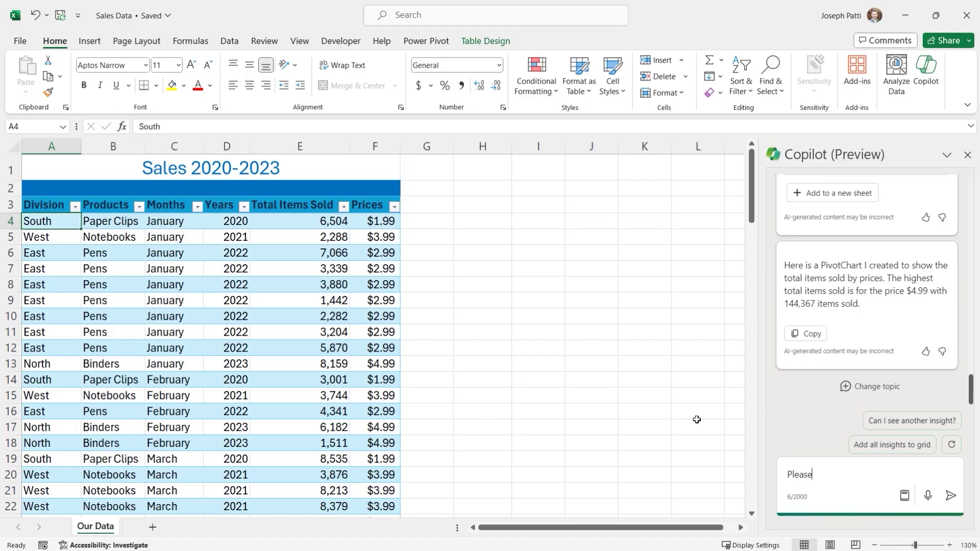
{"action": "type", "text": " create a chart that shows"}
{"action": "type", "text": "totla"}
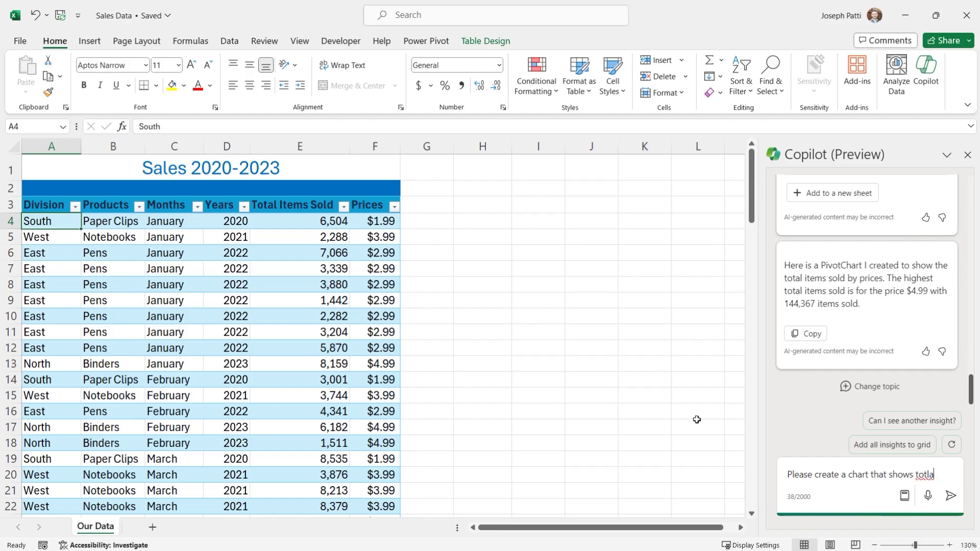
{"action": "key", "text": "BackSpace"}
{"action": "key", "text": "BackSpace"}
{"action": "type", "text": "al items sold p"}
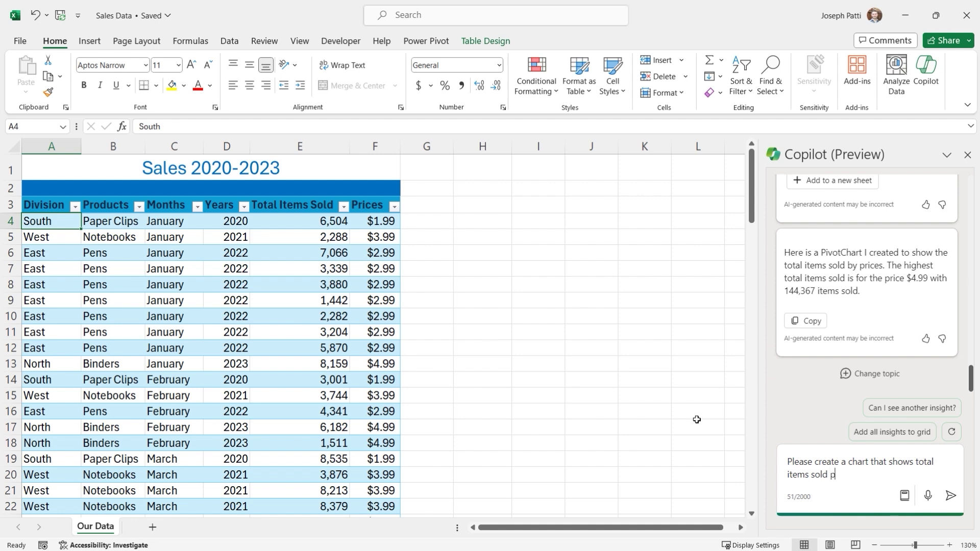
{"action": "type", "text": "er product"}
{"action": "key", "text": "BackSpace"}
{"action": "key", "text": "BackSpace"}
{"action": "key", "text": "BackSpace"}
{"action": "key", "text": "BackSpace"}
{"action": "key", "text": "BackSpace"}
{"action": "key", "text": "BackSpace"}
{"action": "key", "text": "BackSpace"}
{"action": "key", "text": "BackSpace"}
{"action": "key", "text": "BackSpace"}
{"action": "key", "text": "BackSpace"}
{"action": "type", "text": "by products, please make "}
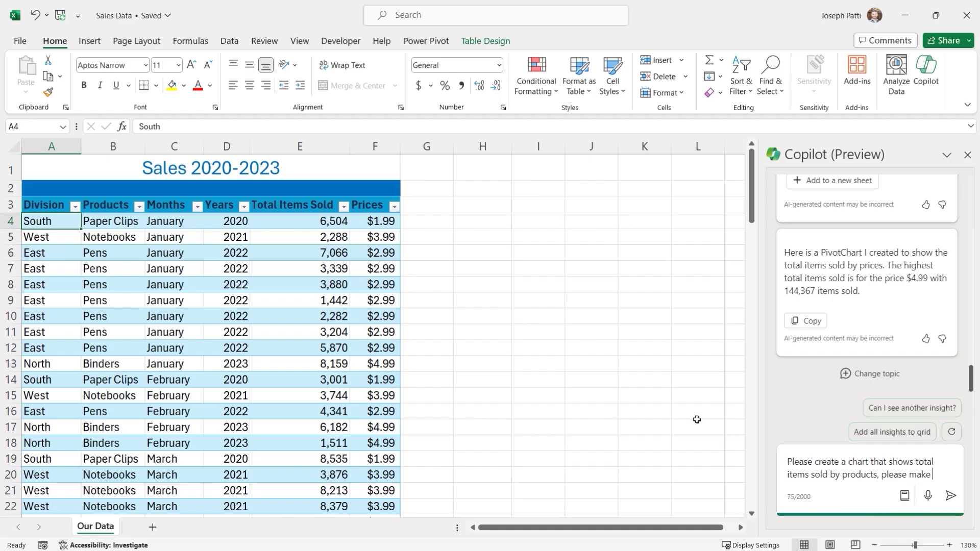
{"action": "type", "text": "it a cluster"}
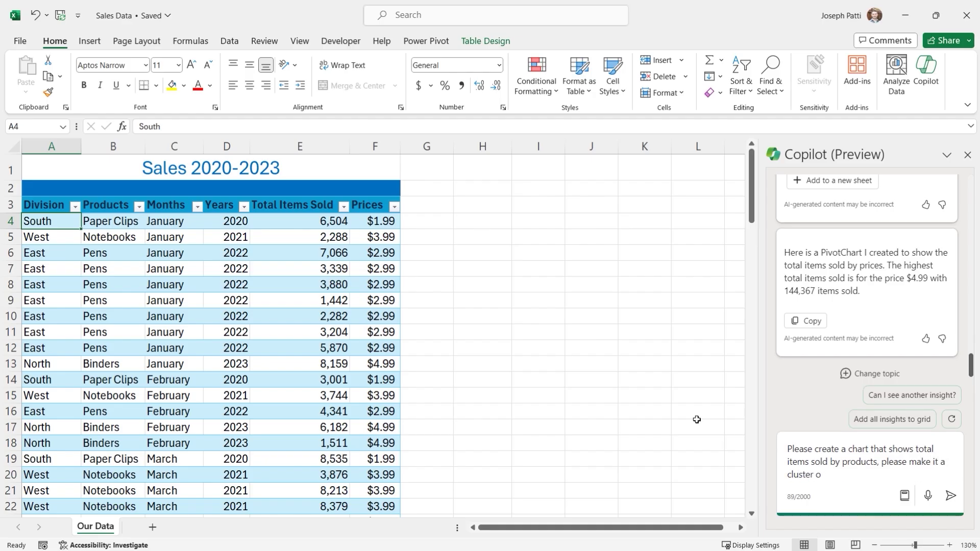
{"action": "type", "text": "ed column chart"}
{"action": "key", "text": "Return"}
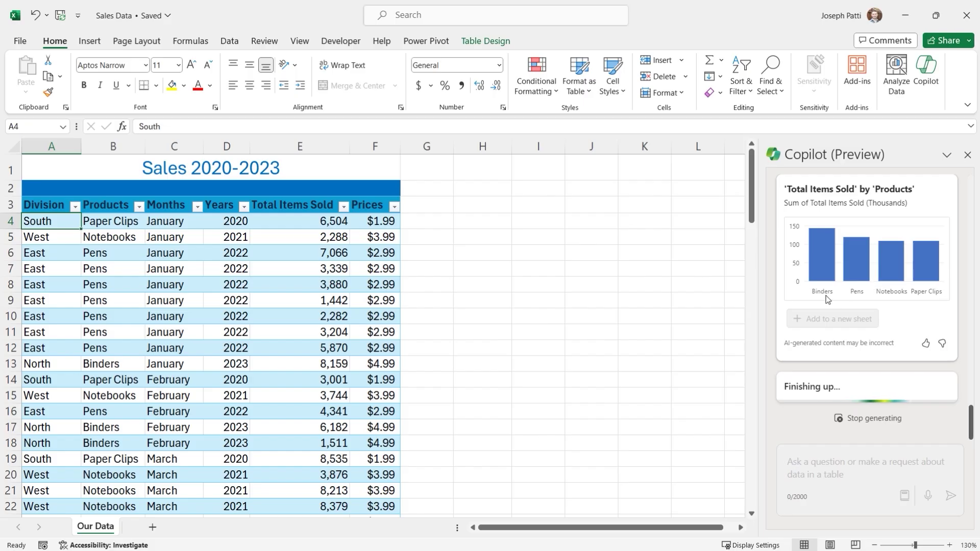
Review the clustered column chart of total items sold by products with its summary, and add it to a new sheet.
{"action": "scroll", "coordinate": [837, 296], "scroll_direction": "up", "scroll_amount": 5}
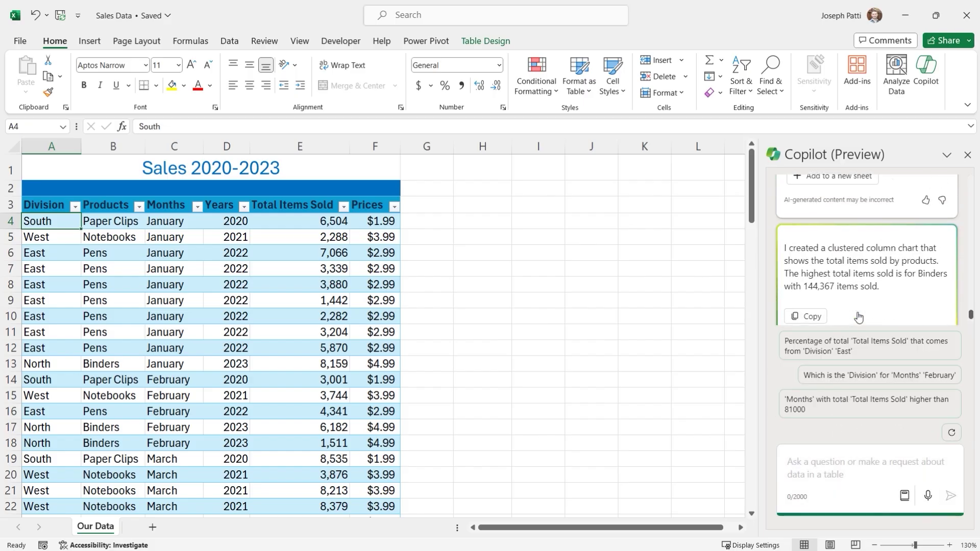
{"action": "scroll", "coordinate": [851, 263], "scroll_direction": "down", "scroll_amount": 2}
{"action": "scroll", "coordinate": [851, 262], "scroll_direction": "down", "scroll_amount": 1}
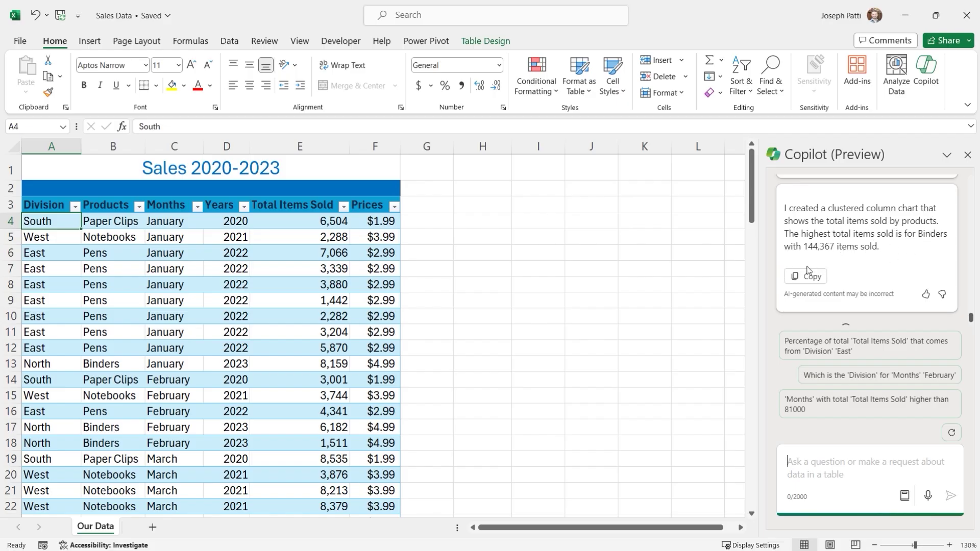
{"action": "scroll", "coordinate": [966, 285], "scroll_direction": "up", "scroll_amount": 5}
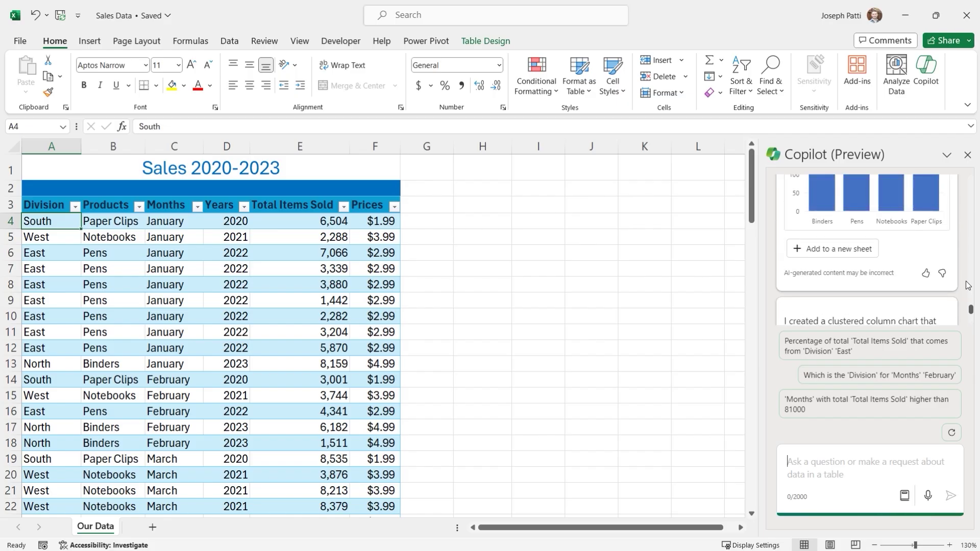
{"action": "scroll", "coordinate": [966, 285], "scroll_direction": "down", "scroll_amount": 1}
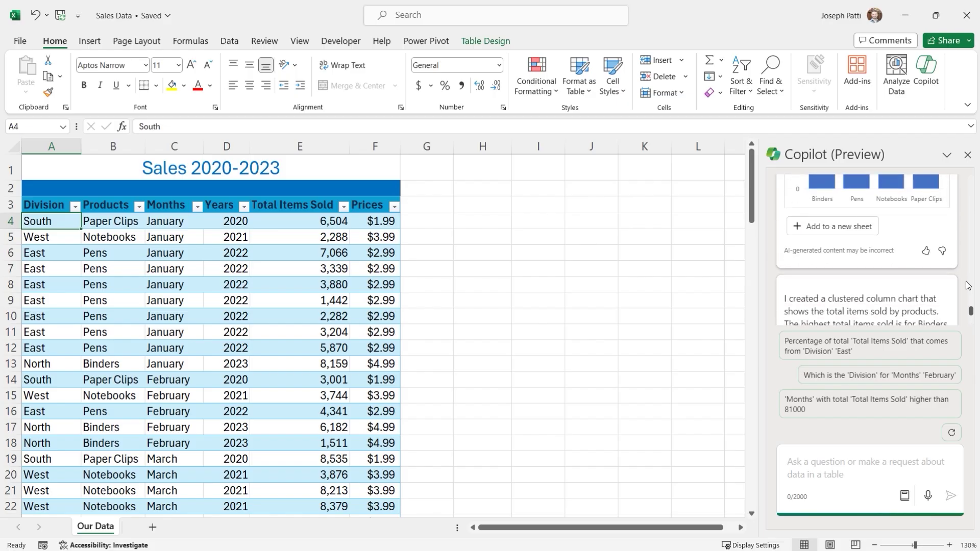
{"action": "left_click", "coordinate": [827, 230]}
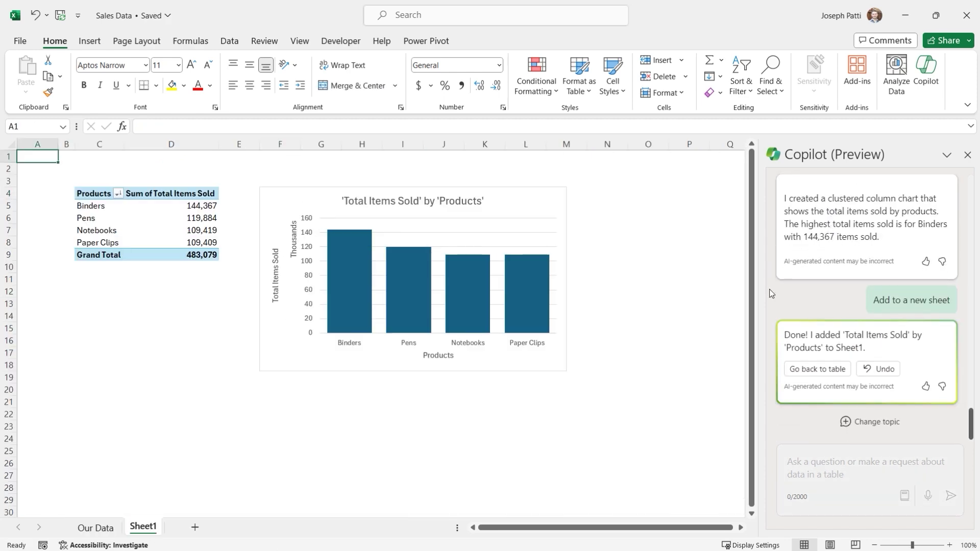
Check the PivotTable's fields on Sheet1, and move the PivotChart about one column to the right and slightly up.
{"action": "left_click", "coordinate": [177, 219]}
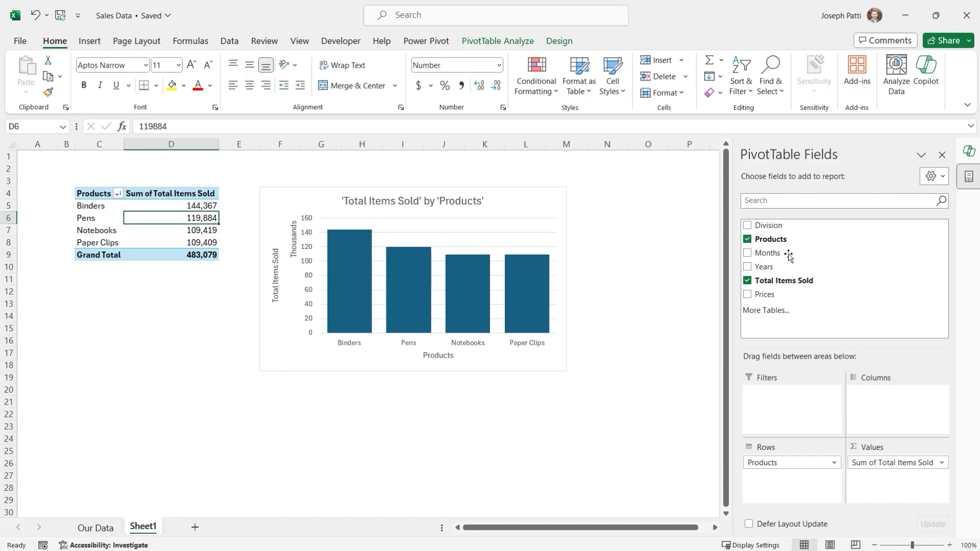
{"action": "left_click", "coordinate": [305, 195]}
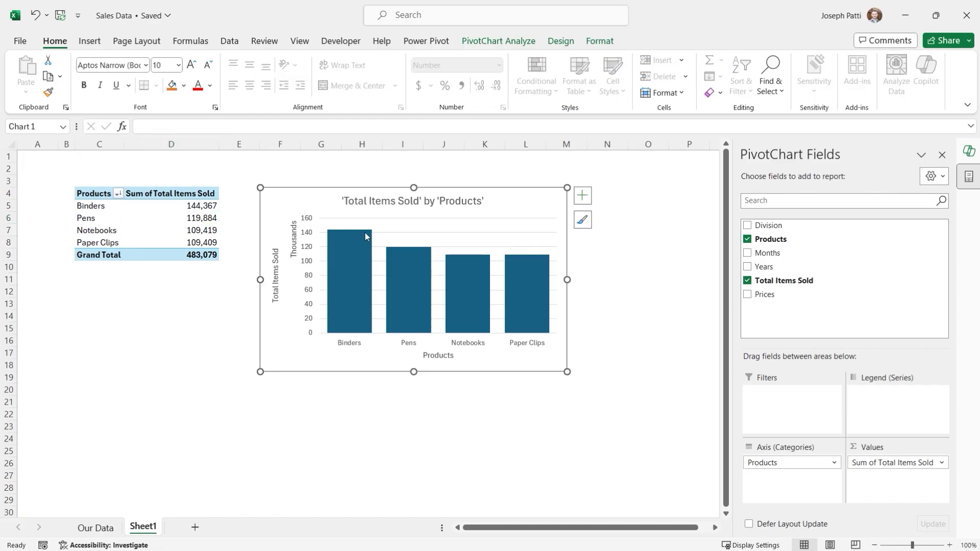
{"action": "mouse_move", "coordinate": [366, 236]}
{"action": "left_click_drag", "start_coordinate": [316, 200], "coordinate": [358, 190]}
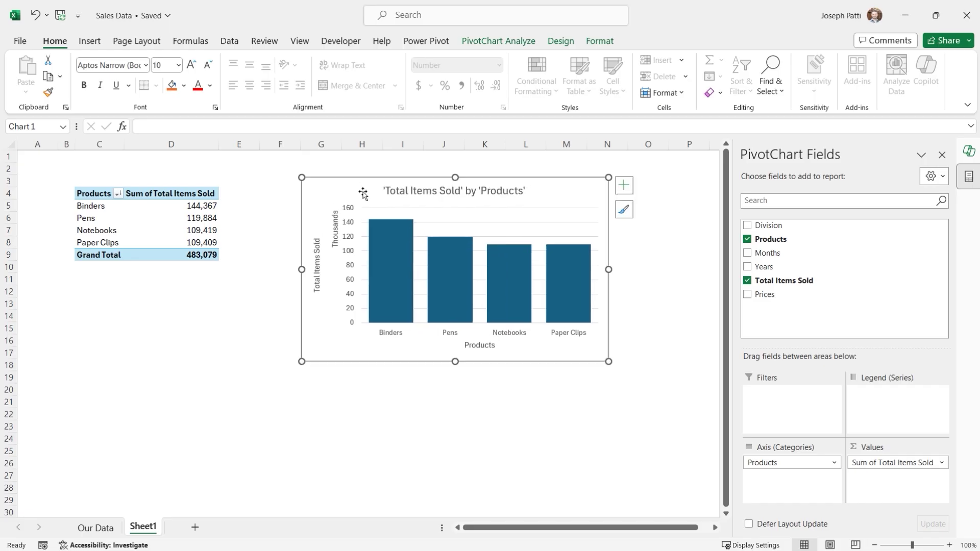
{"action": "mouse_move", "coordinate": [410, 235]}
Go back from Copilot to the sales table and prompt it: "please create a pie chart with sales per division".
{"action": "left_click", "coordinate": [969, 151]}
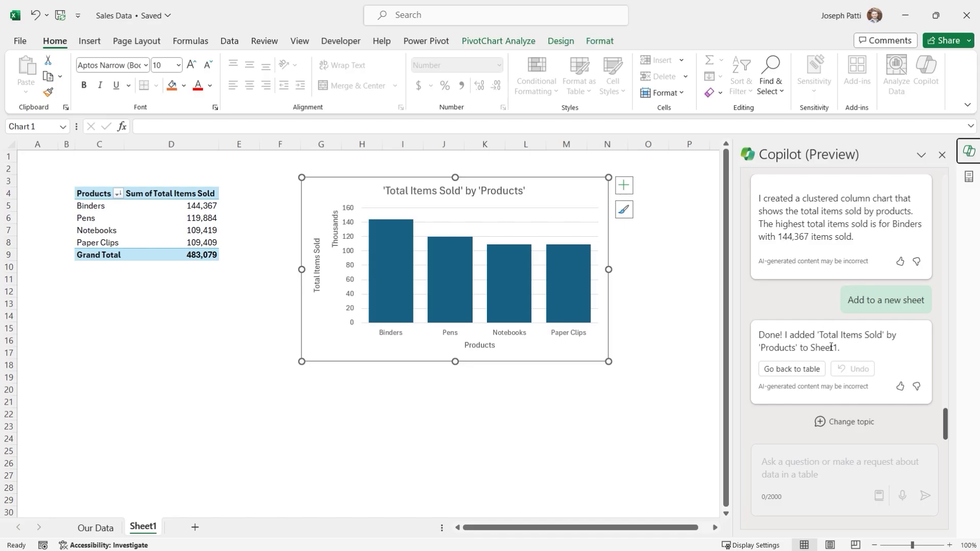
{"action": "left_click", "coordinate": [797, 370]}
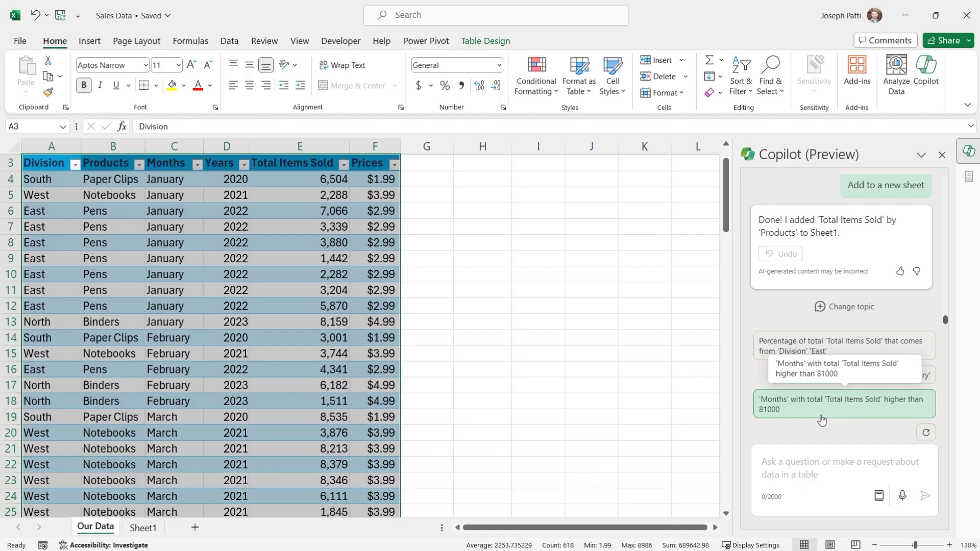
{"action": "left_click", "coordinate": [806, 472]}
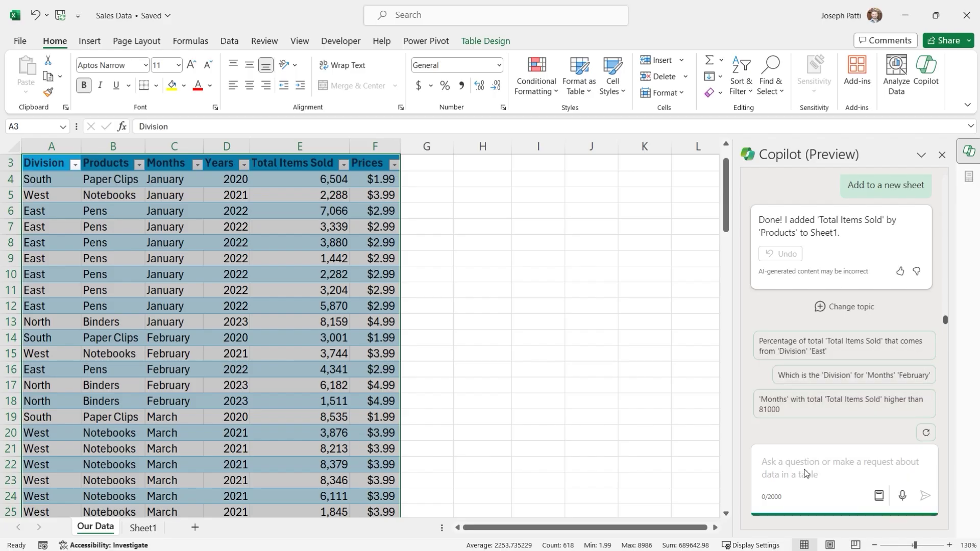
{"action": "type", "text": "please c"}
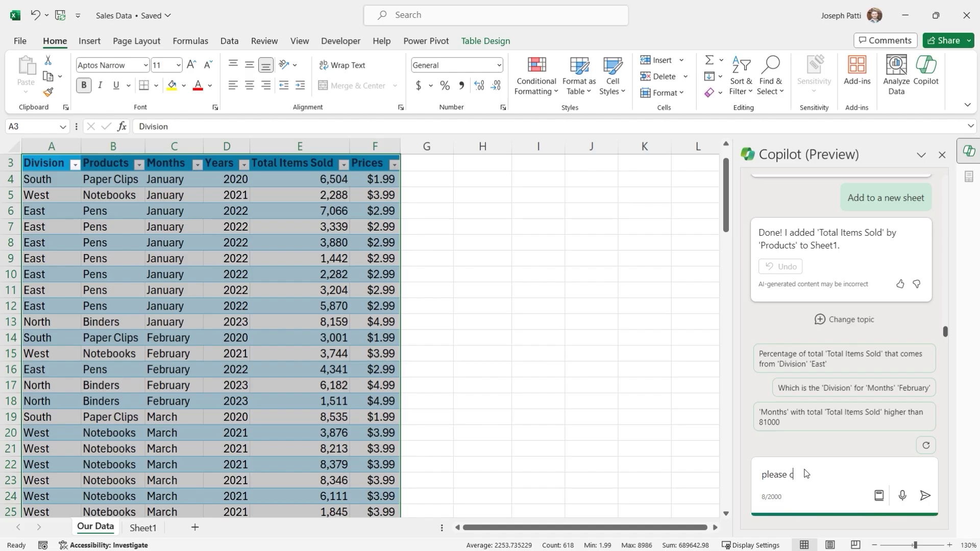
{"action": "type", "text": "reate a pie chart with sales per division"}
{"action": "key", "text": "Return"}
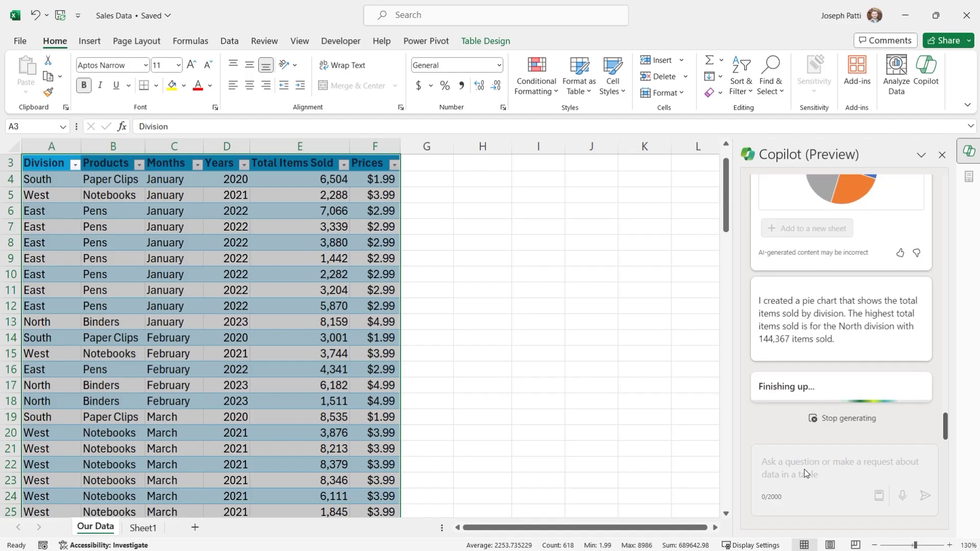
Review the pie chart of total items sold by division, and copy its written summary into cell H6.
{"action": "scroll", "coordinate": [873, 275], "scroll_direction": "up", "scroll_amount": 3}
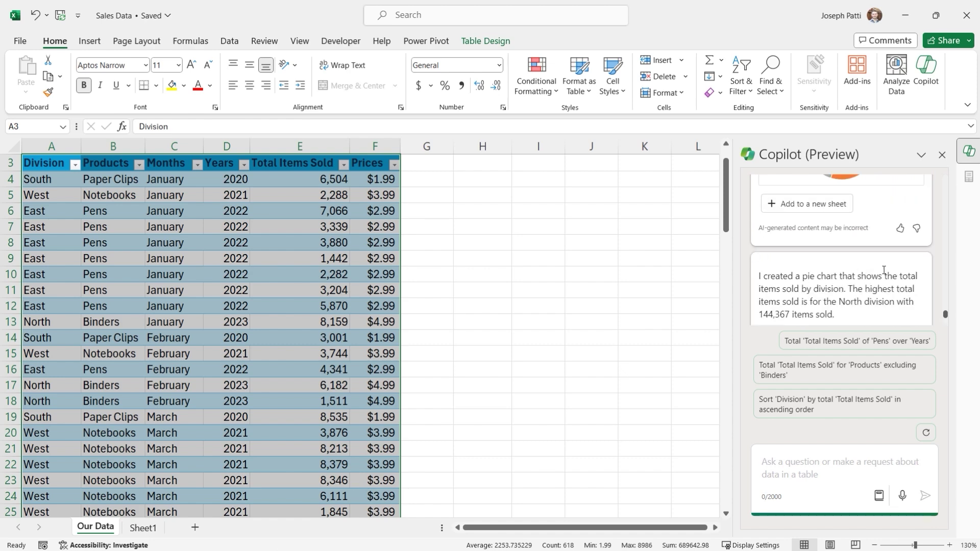
{"action": "scroll", "coordinate": [827, 256], "scroll_direction": "up", "scroll_amount": 2}
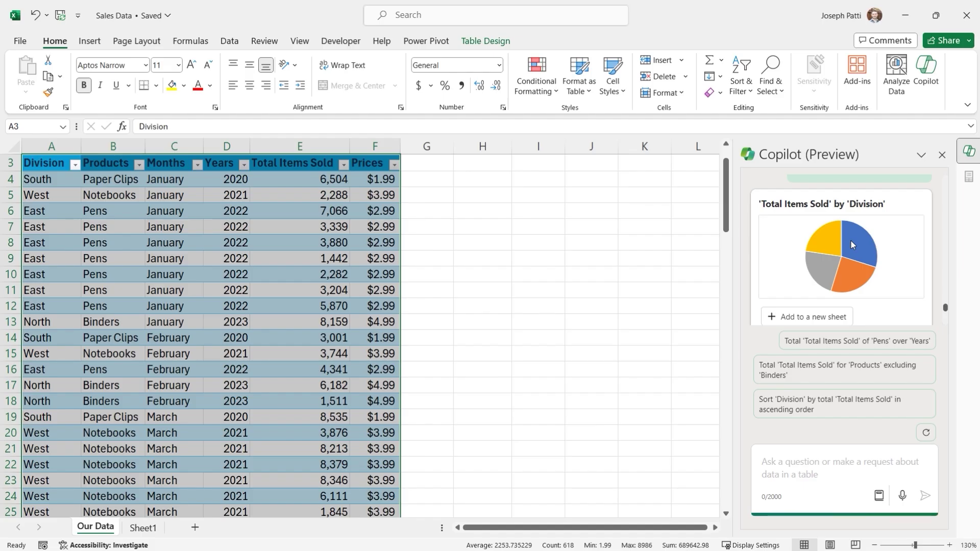
{"action": "scroll", "coordinate": [853, 264], "scroll_direction": "down", "scroll_amount": 3}
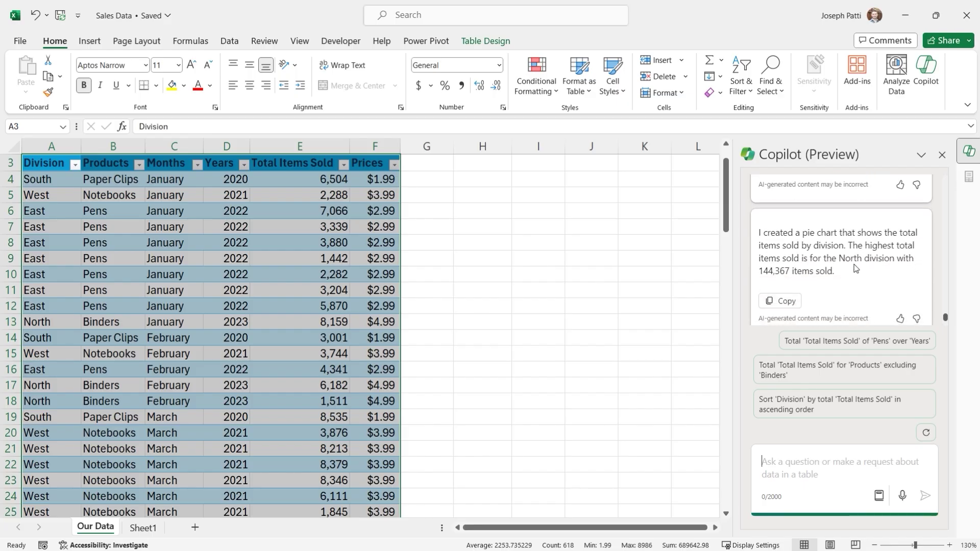
{"action": "scroll", "coordinate": [854, 265], "scroll_direction": "down", "scroll_amount": 1}
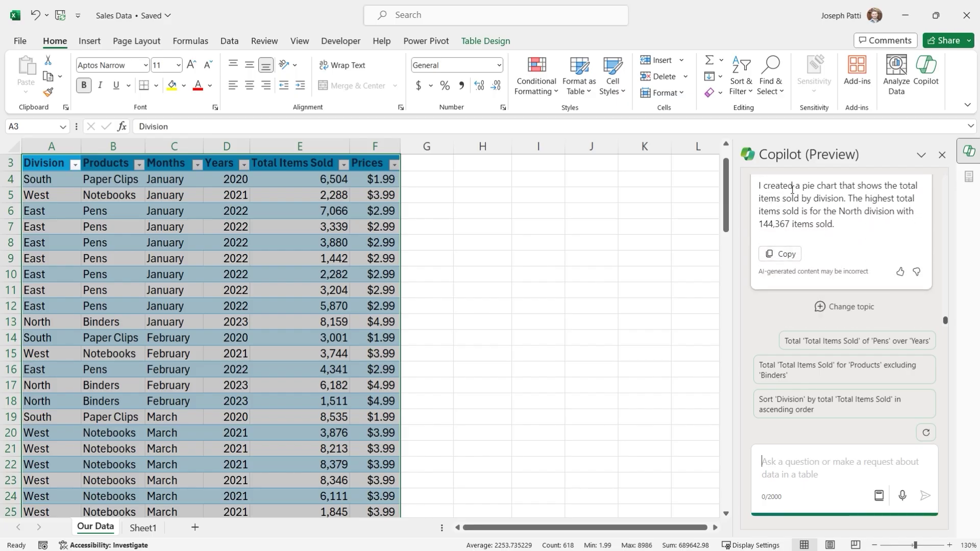
{"action": "left_click", "coordinate": [781, 254]}
{"action": "left_click", "coordinate": [496, 216]}
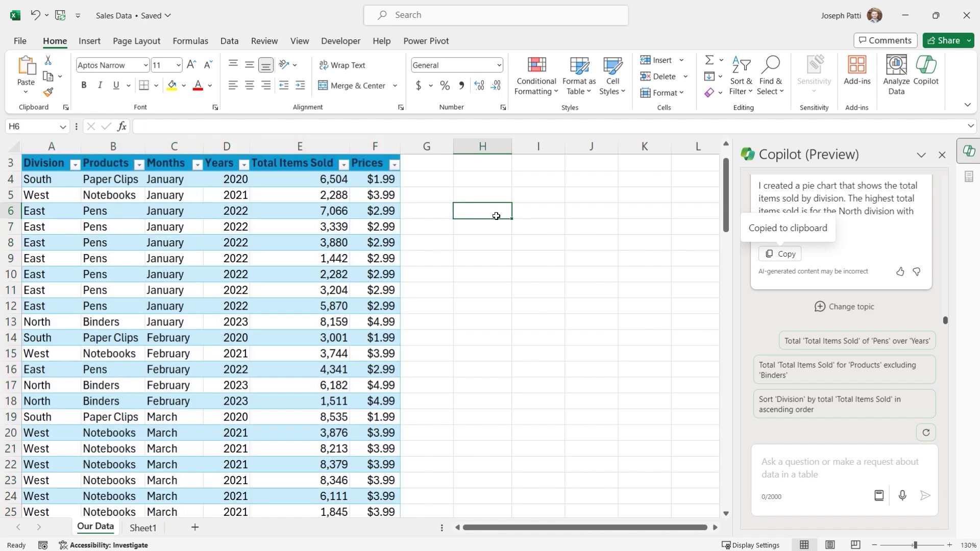
{"action": "key", "text": "ctrl+v"}
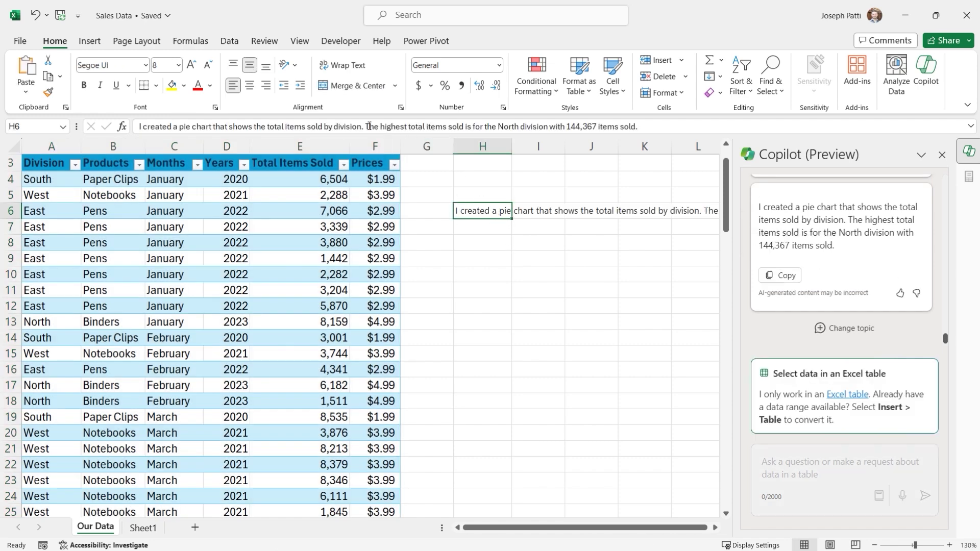
Remove the first sentence from the summary in H6, keeping the one about the highest total items sold.
{"action": "left_click_drag", "start_coordinate": [364, 125], "coordinate": [136, 126]}
{"action": "key", "text": "BackSpace"}
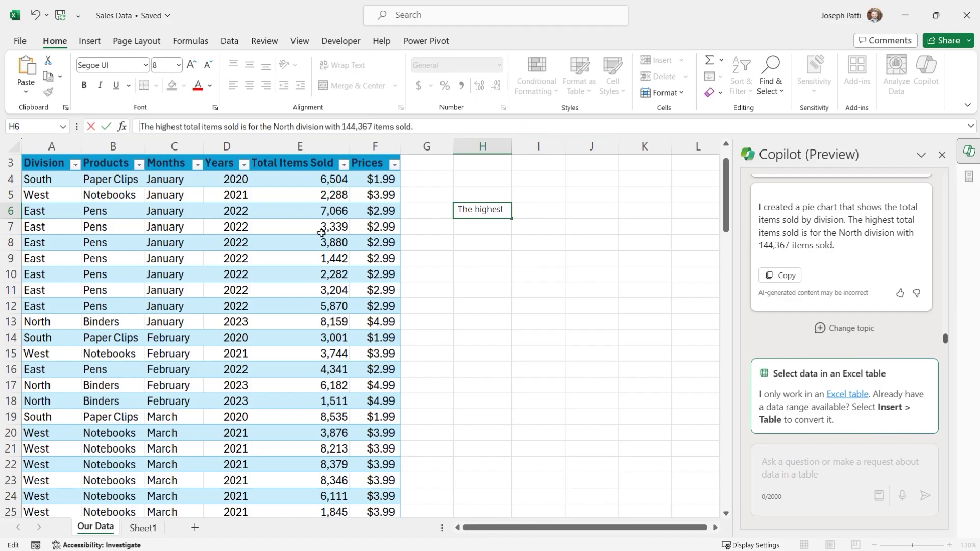
{"action": "left_click", "coordinate": [483, 236]}
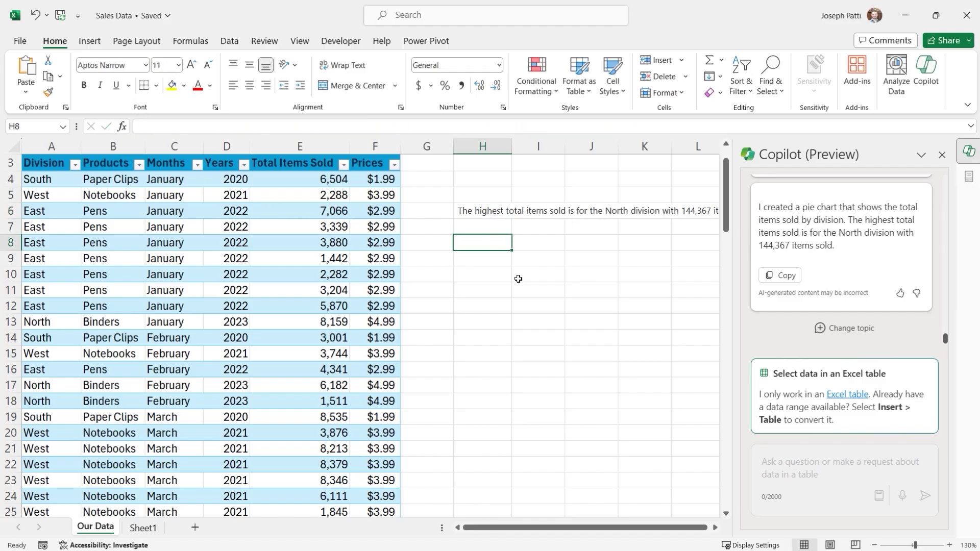
Clear the summary text from H6 and select cell A4 in the sales table again.
{"action": "left_click", "coordinate": [487, 214]}
{"action": "key", "text": "Delete"}
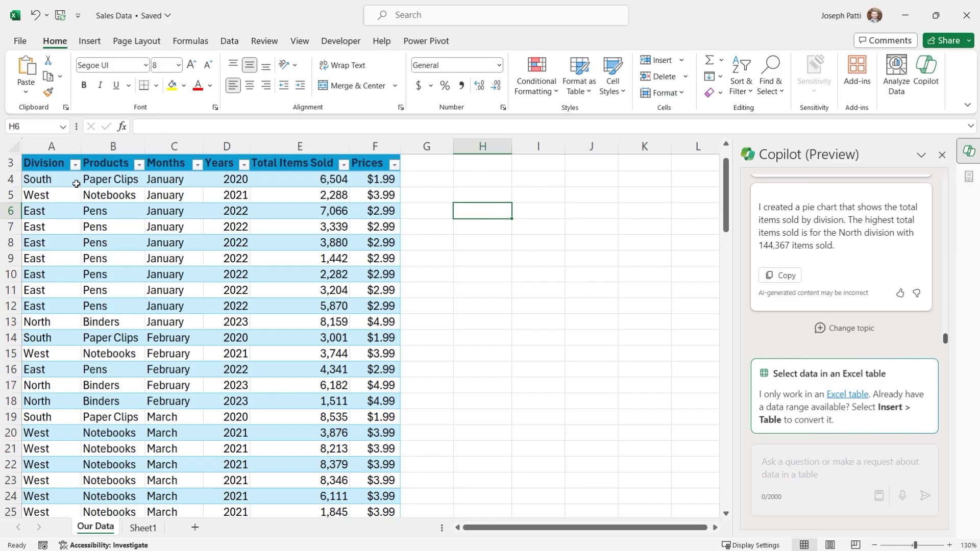
{"action": "left_click", "coordinate": [56, 179]}
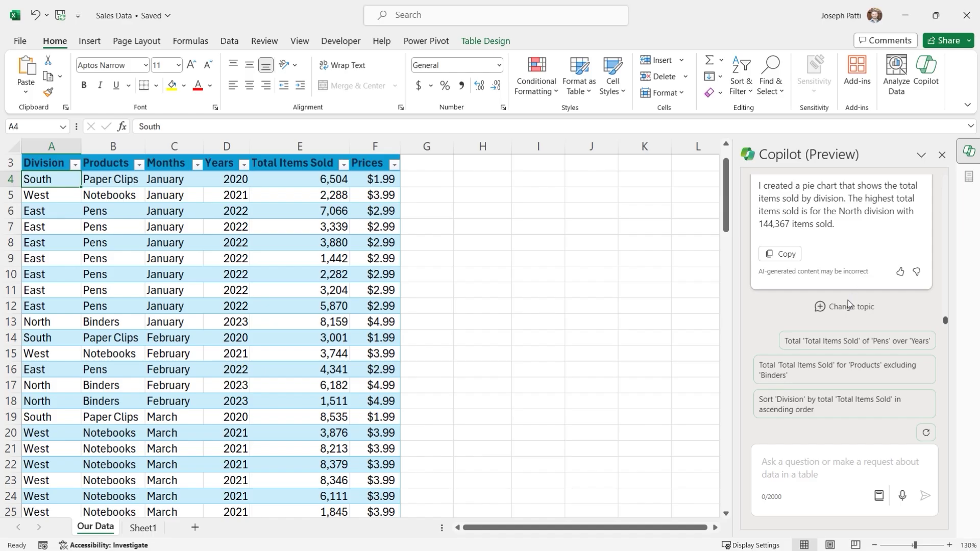
Add Copilot's pie chart of total items sold by division to a new sheet.
{"action": "left_click", "coordinate": [809, 467]}
{"action": "scroll", "coordinate": [845, 293], "scroll_direction": "up", "scroll_amount": 2}
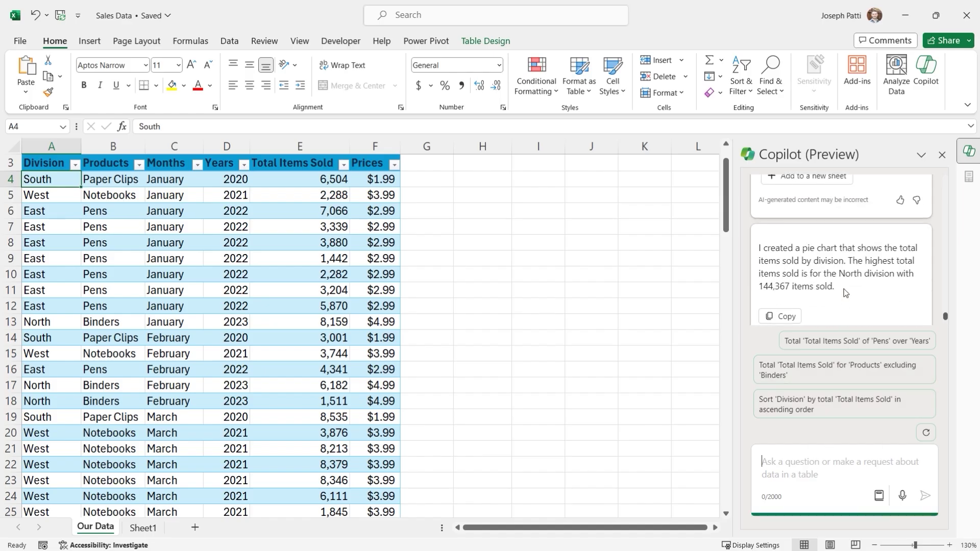
{"action": "scroll", "coordinate": [845, 293], "scroll_direction": "up", "scroll_amount": 2}
{"action": "left_click", "coordinate": [817, 231]}
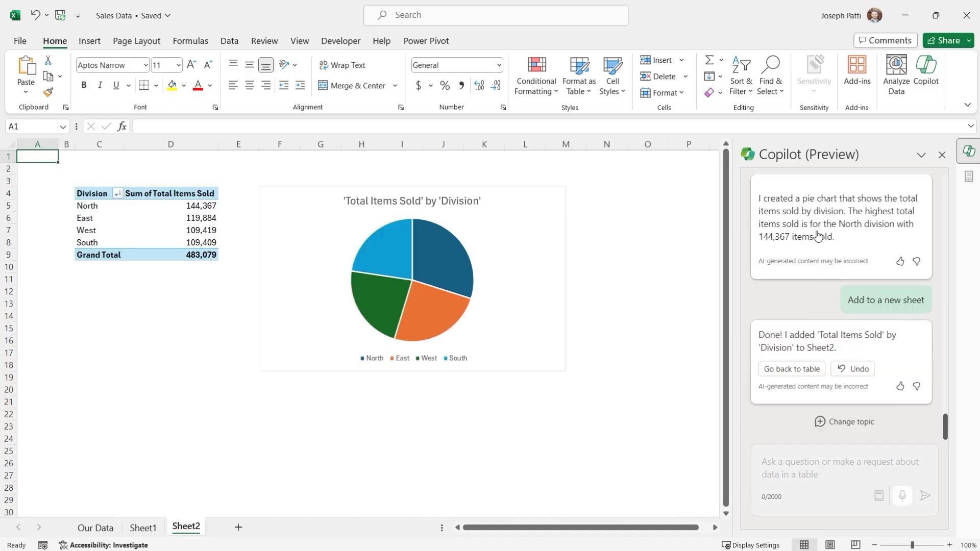
Inspect the pie chart on the new sheet and the North total in its pivot table, with Copilot showing again.
{"action": "left_click", "coordinate": [402, 250]}
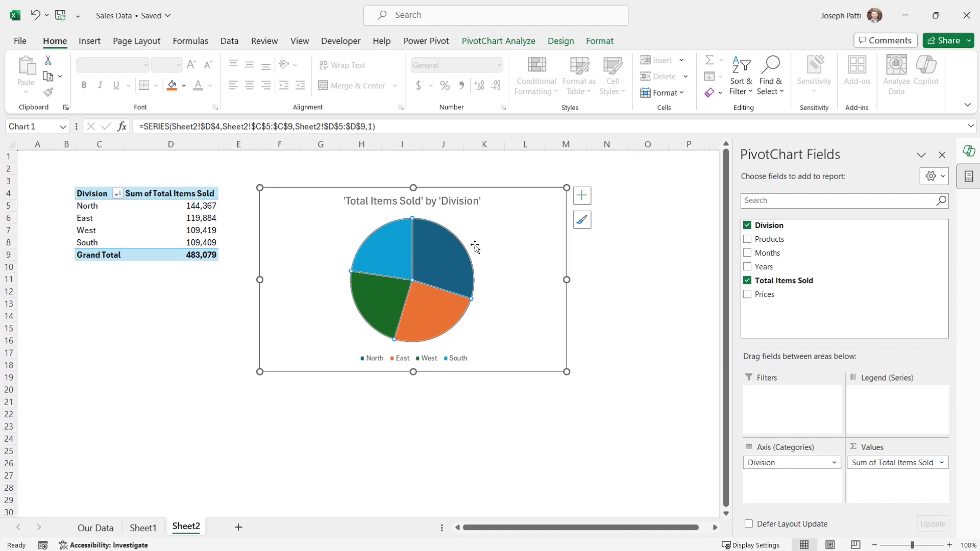
{"action": "left_click", "coordinate": [517, 226]}
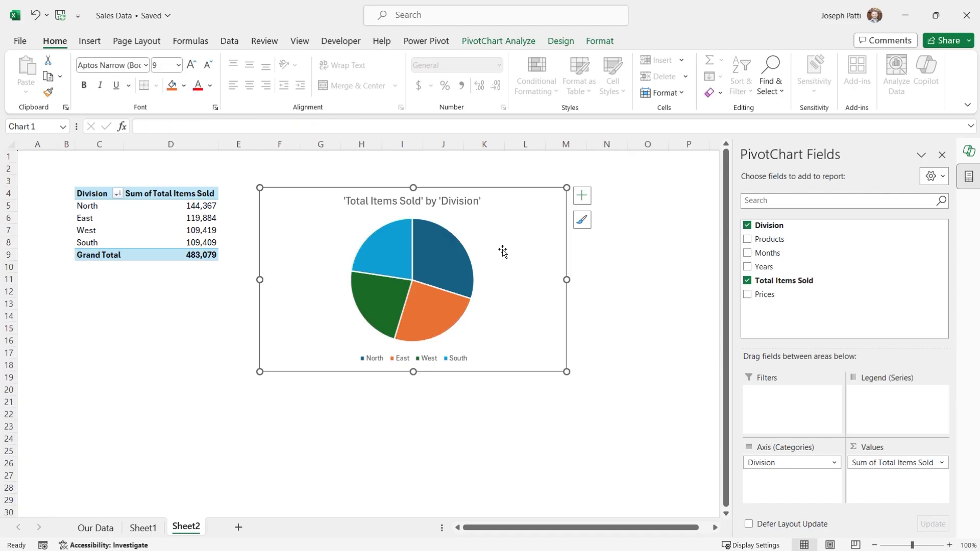
{"action": "left_click", "coordinate": [968, 154]}
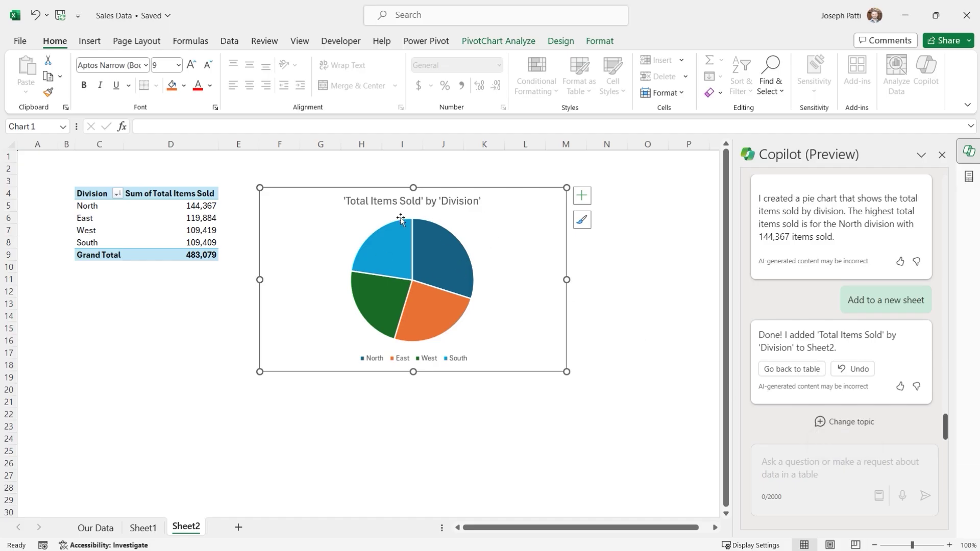
{"action": "left_click", "coordinate": [188, 206]}
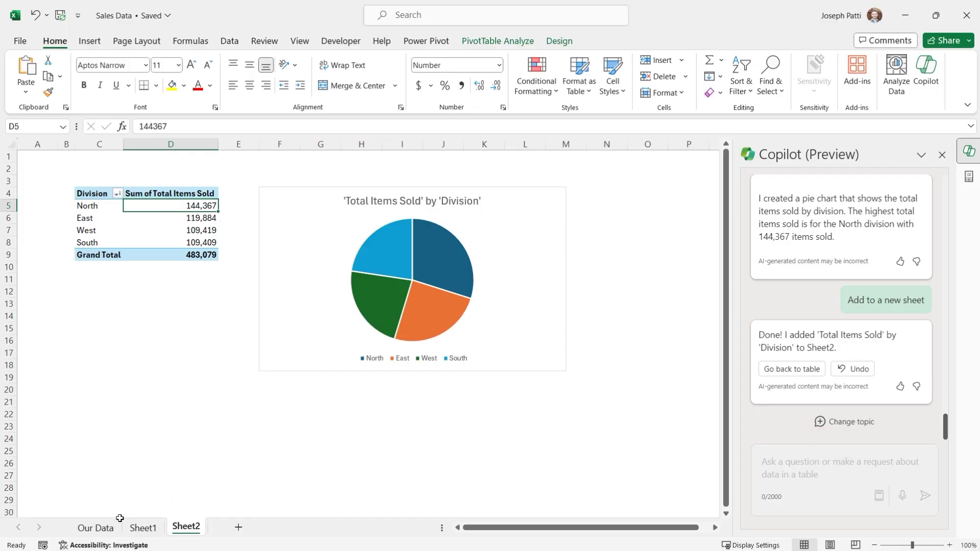
Return to the sales table and prompt Copilot: "please add percentages to my pie chart".
{"action": "left_click", "coordinate": [105, 531]}
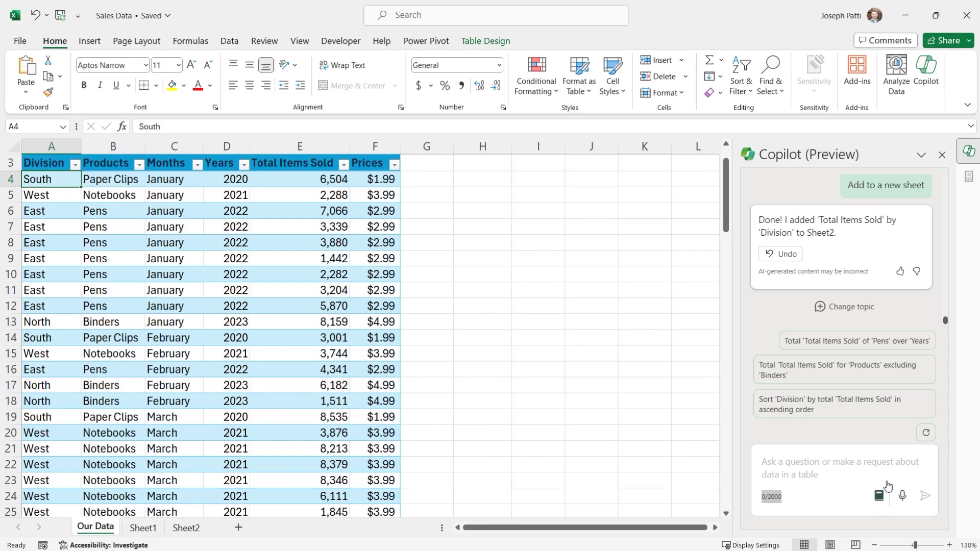
{"action": "left_click", "coordinate": [817, 468]}
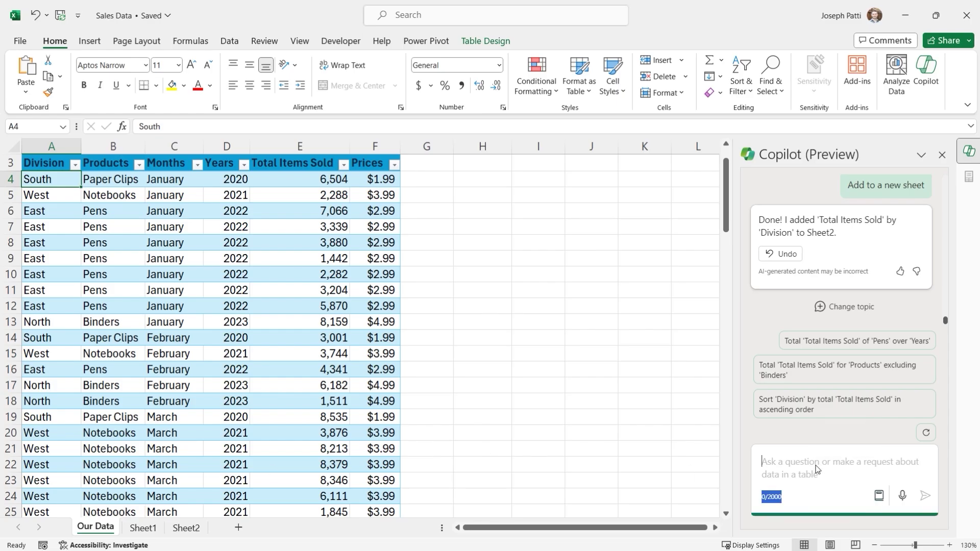
{"action": "type", "text": "ple"}
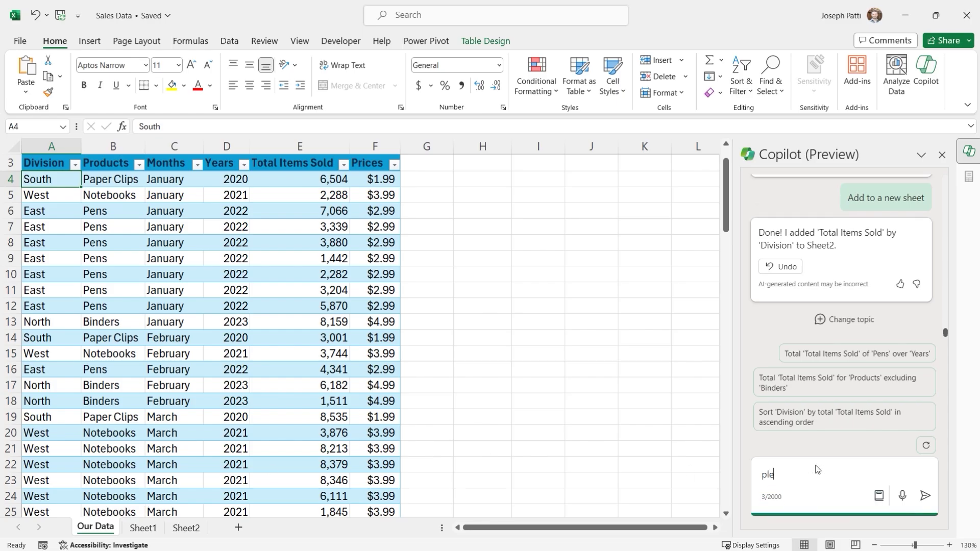
{"action": "type", "text": "ase add percentages to my pie chart"}
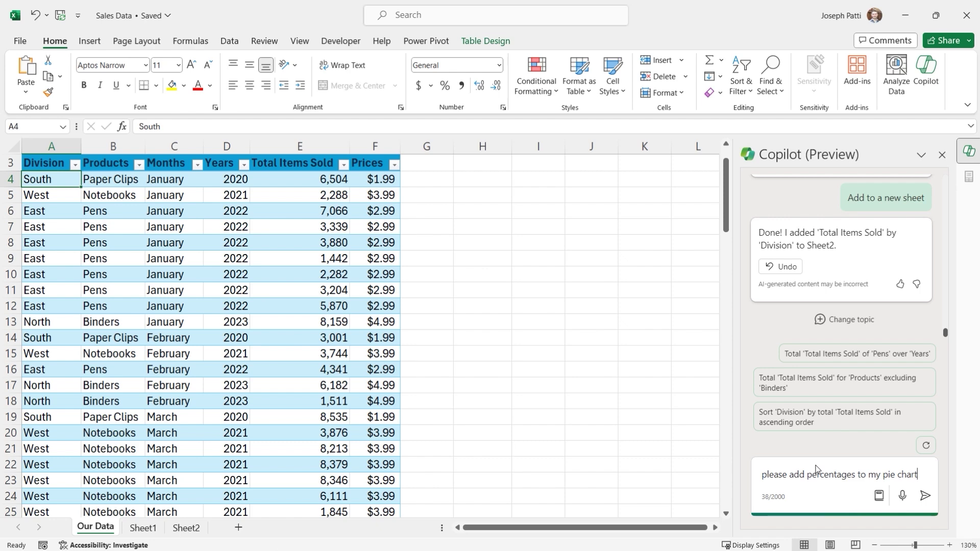
{"action": "key", "text": "Return"}
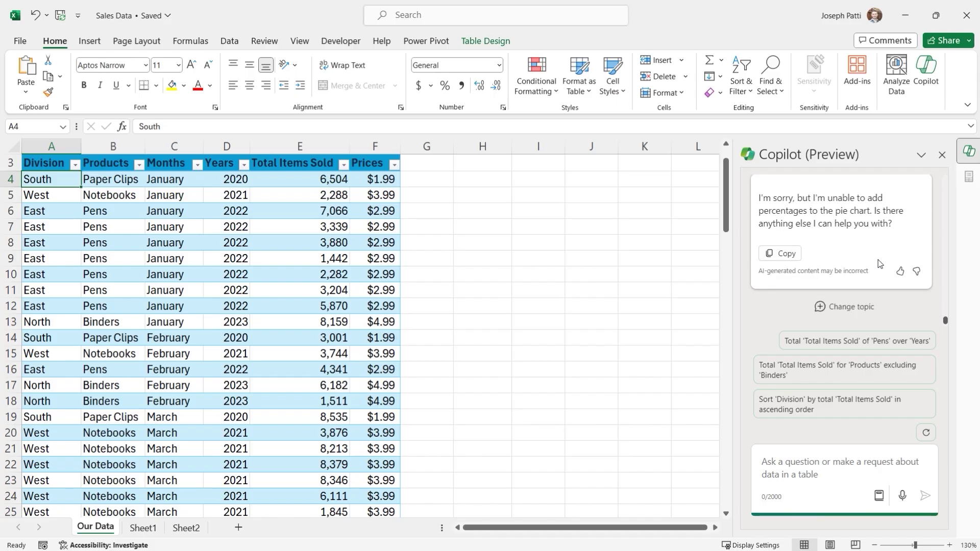
Add Outside End data labels to the division pie chart on Sheet2.
{"action": "left_click", "coordinate": [186, 528]}
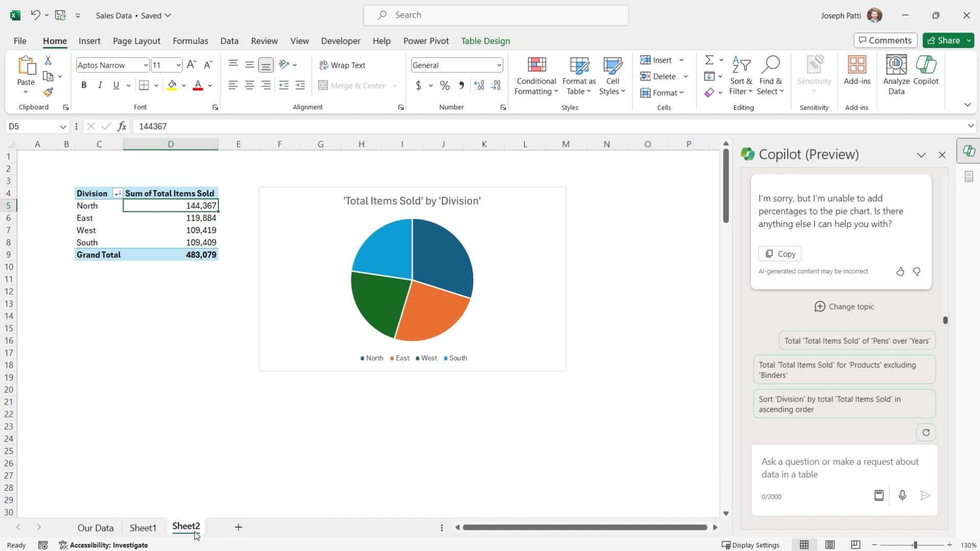
{"action": "left_click", "coordinate": [381, 273]}
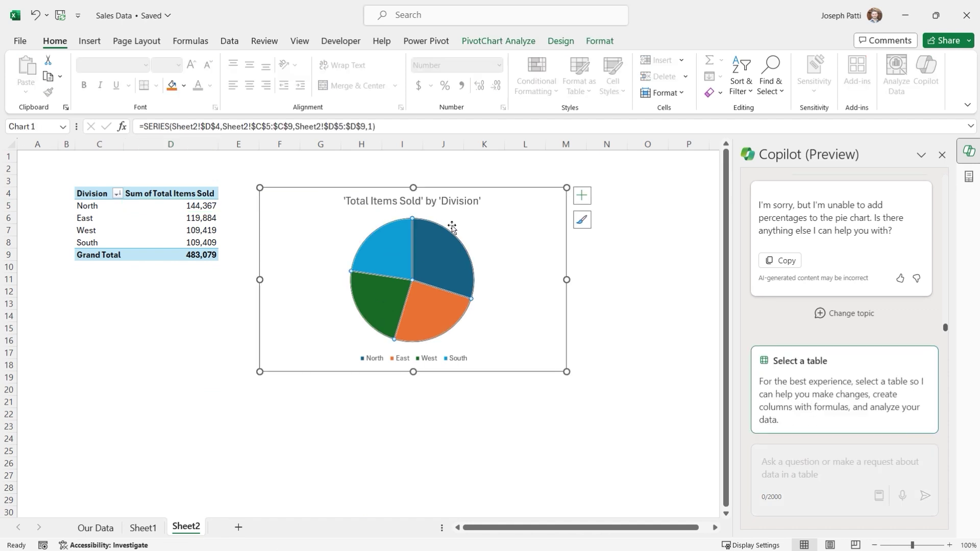
{"action": "left_click", "coordinate": [524, 42]}
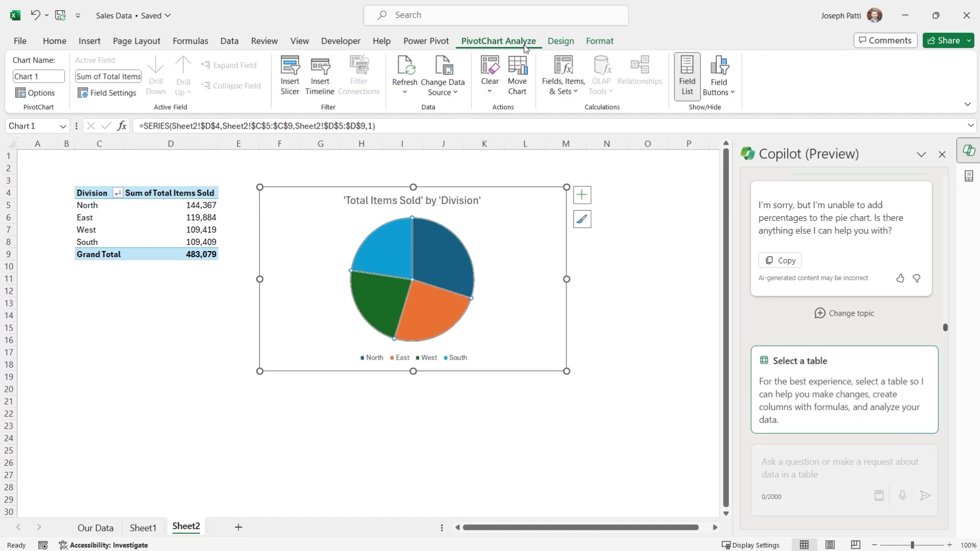
{"action": "left_click", "coordinate": [560, 42]}
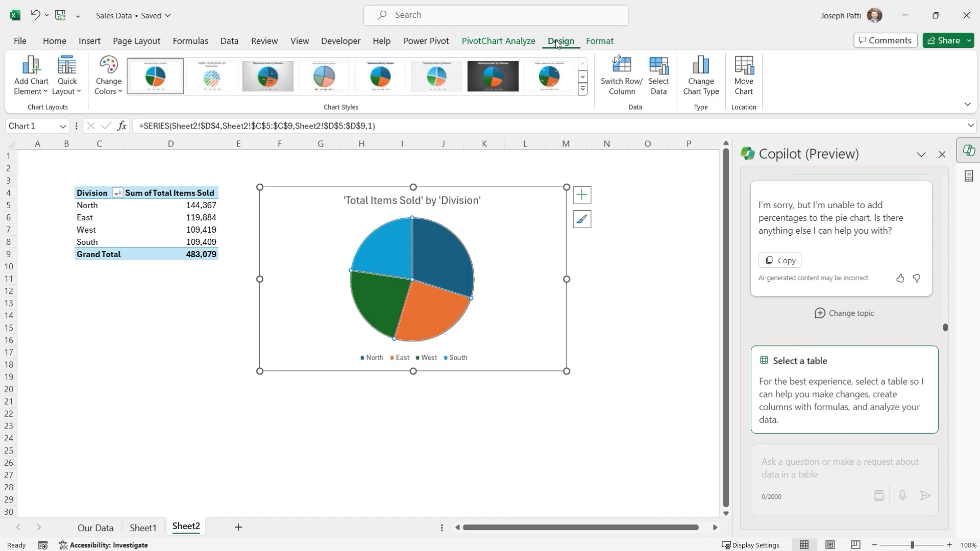
{"action": "left_click", "coordinate": [36, 88]}
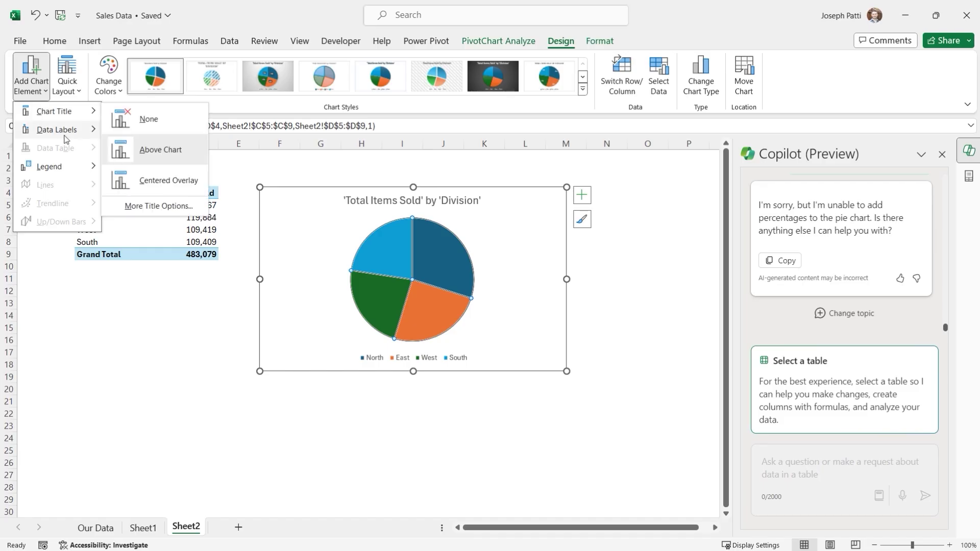
{"action": "mouse_move", "coordinate": [64, 134]}
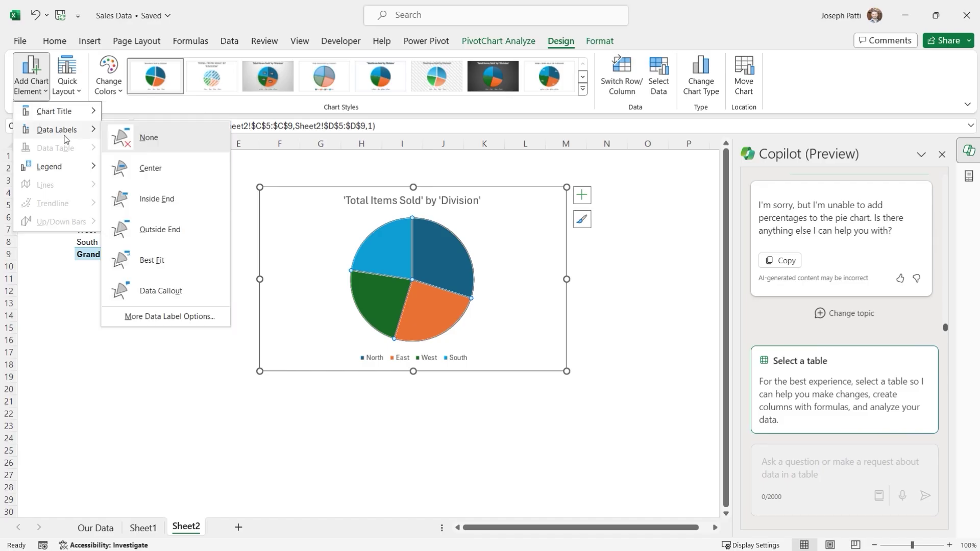
{"action": "left_click", "coordinate": [165, 231]}
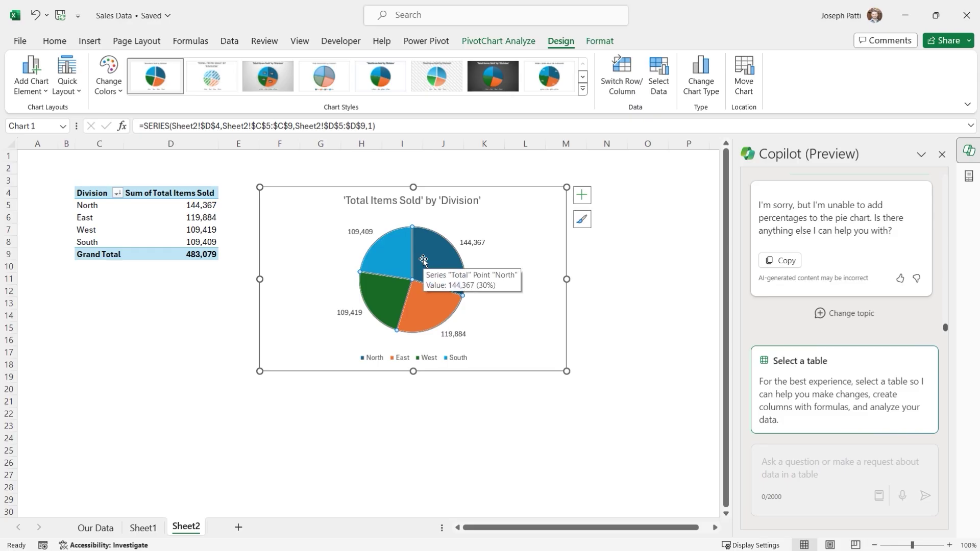
Set the pie chart's data labels to show Percentage instead of Value.
{"action": "double_click", "coordinate": [360, 236]}
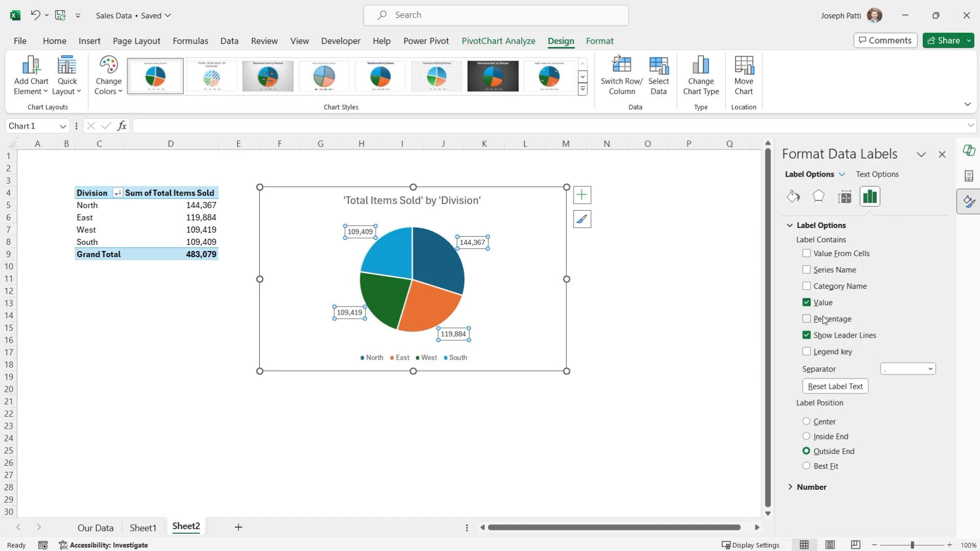
{"action": "left_click", "coordinate": [806, 304]}
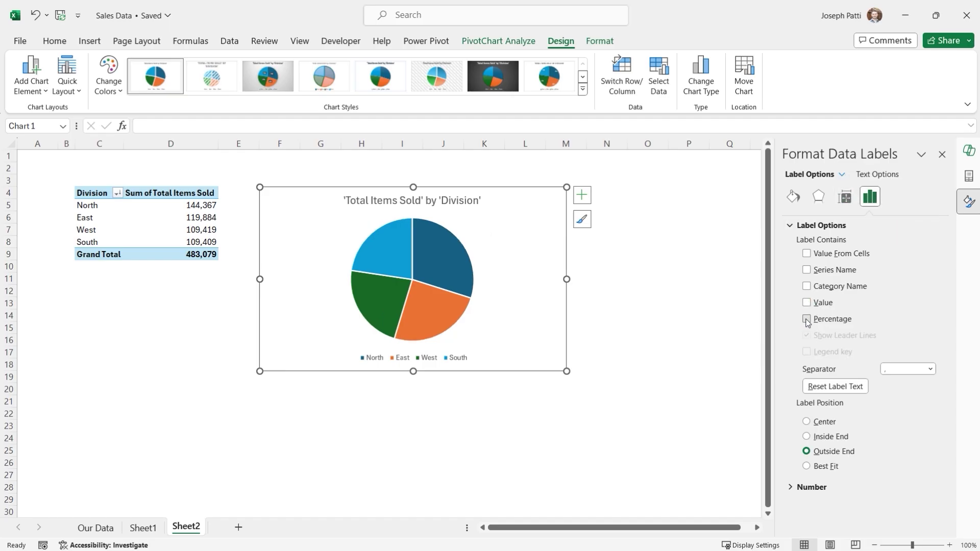
{"action": "left_click", "coordinate": [806, 320]}
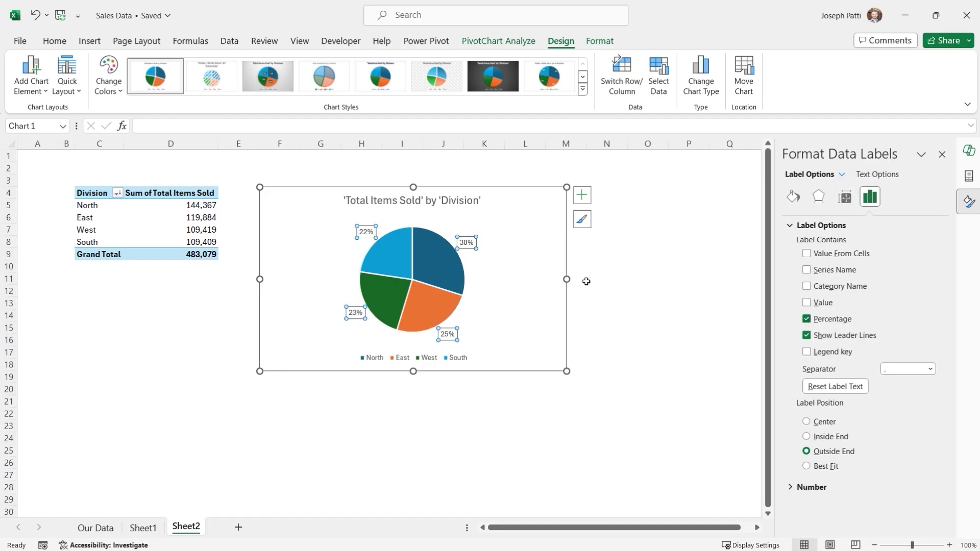
{"action": "left_click", "coordinate": [535, 278]}
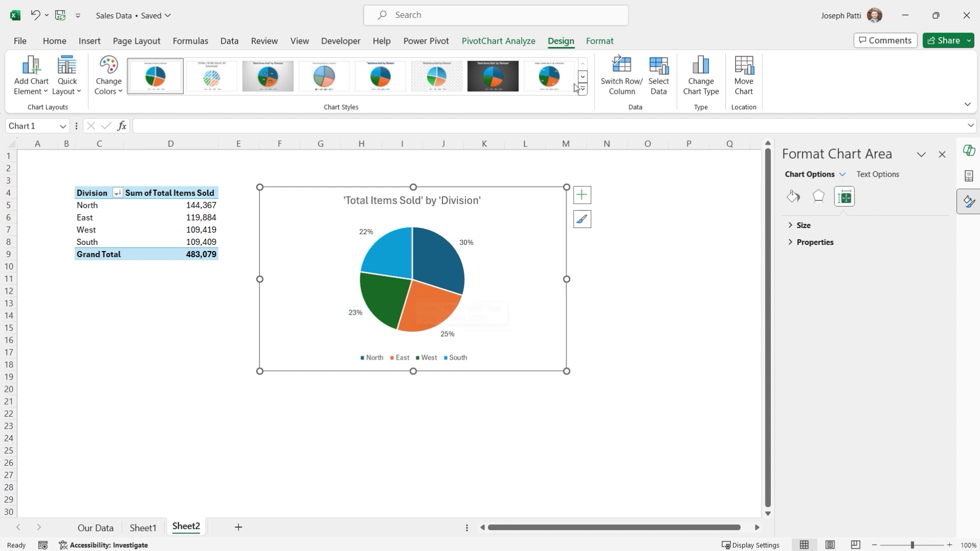
Fill the pie chart's South slice with standard blue and its North slice with standard red.
{"action": "left_click", "coordinate": [593, 46]}
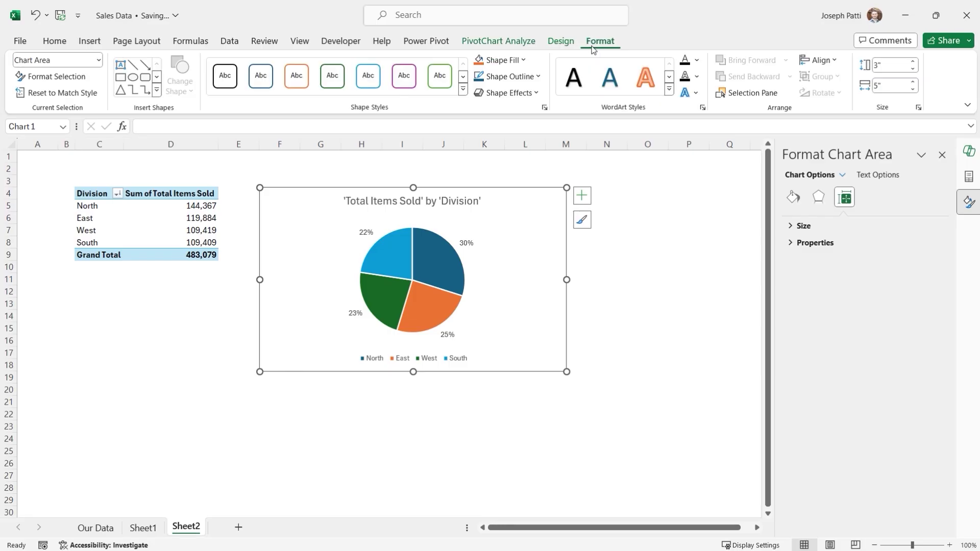
{"action": "left_click", "coordinate": [561, 45]}
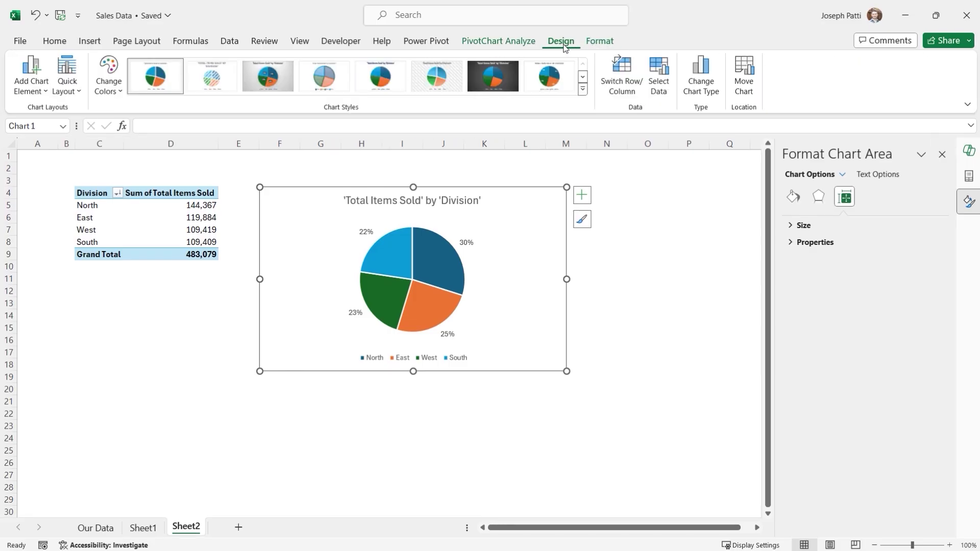
{"action": "left_click", "coordinate": [600, 41]}
{"action": "left_click", "coordinate": [409, 262]}
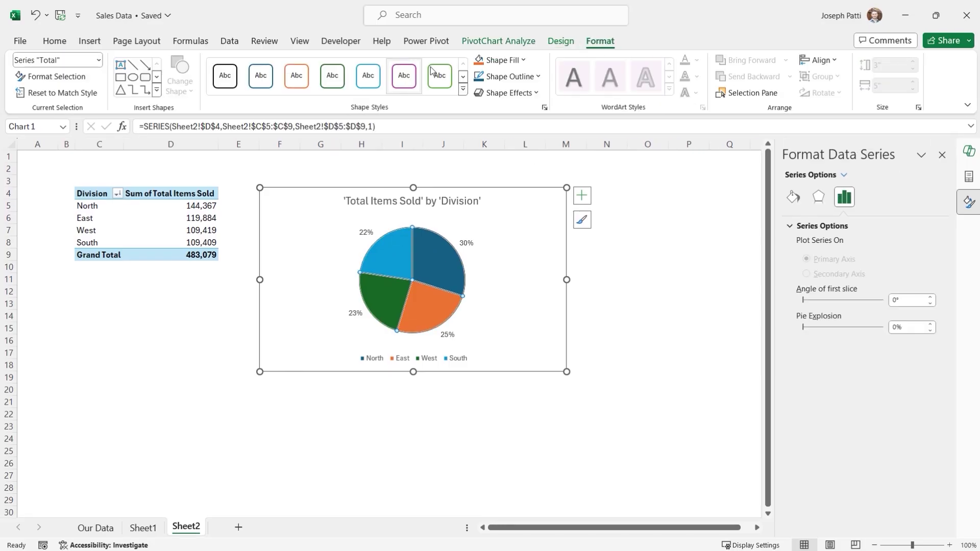
{"action": "left_click", "coordinate": [521, 60]}
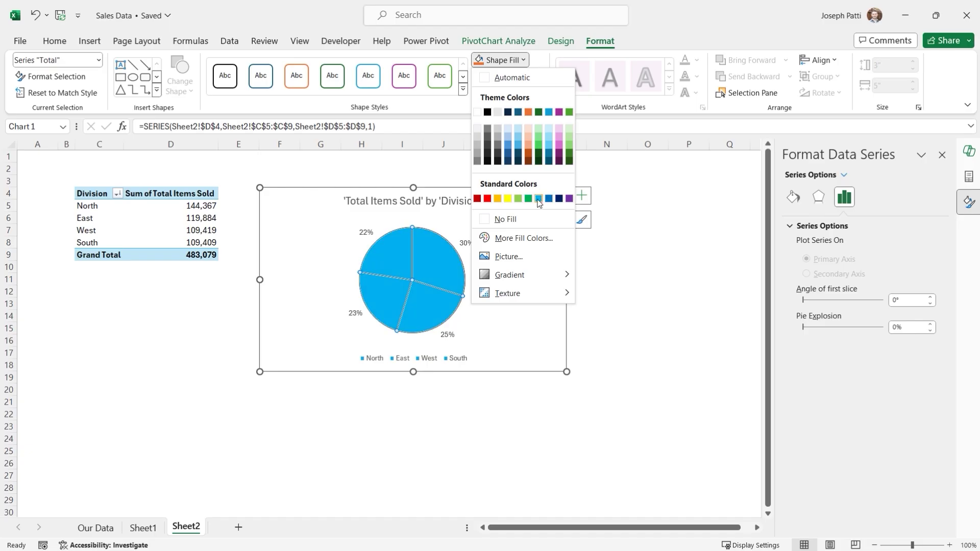
{"action": "left_click", "coordinate": [390, 249]}
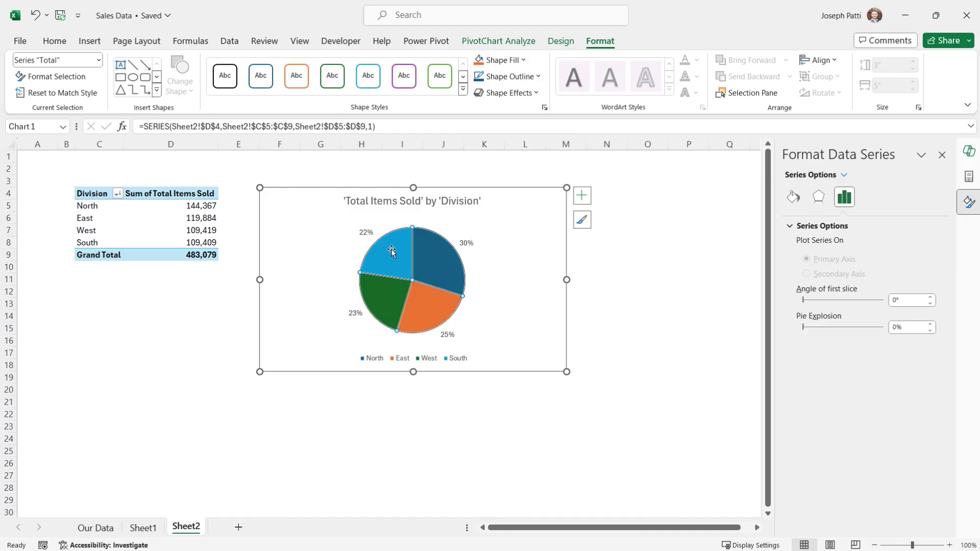
{"action": "left_click", "coordinate": [391, 249]}
{"action": "left_click", "coordinate": [522, 60]}
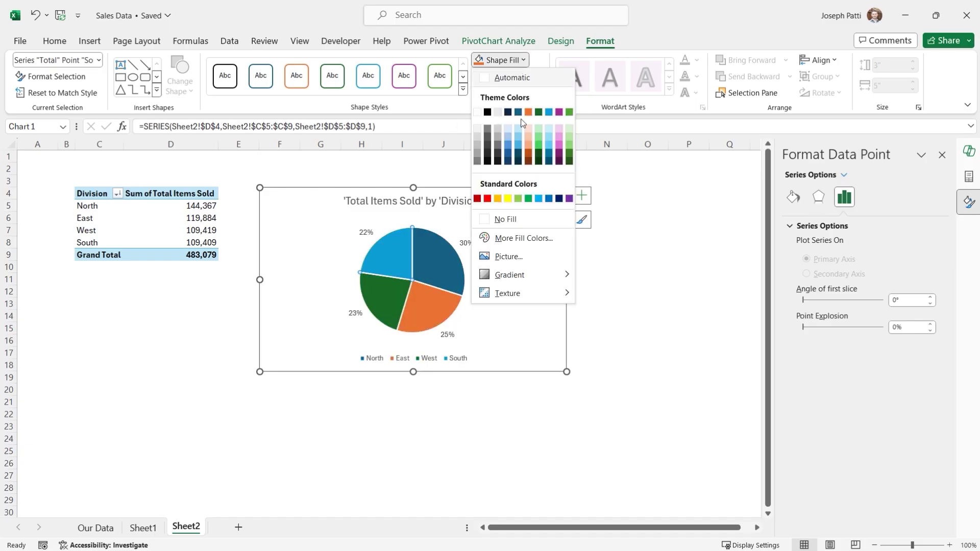
{"action": "left_click", "coordinate": [548, 199]}
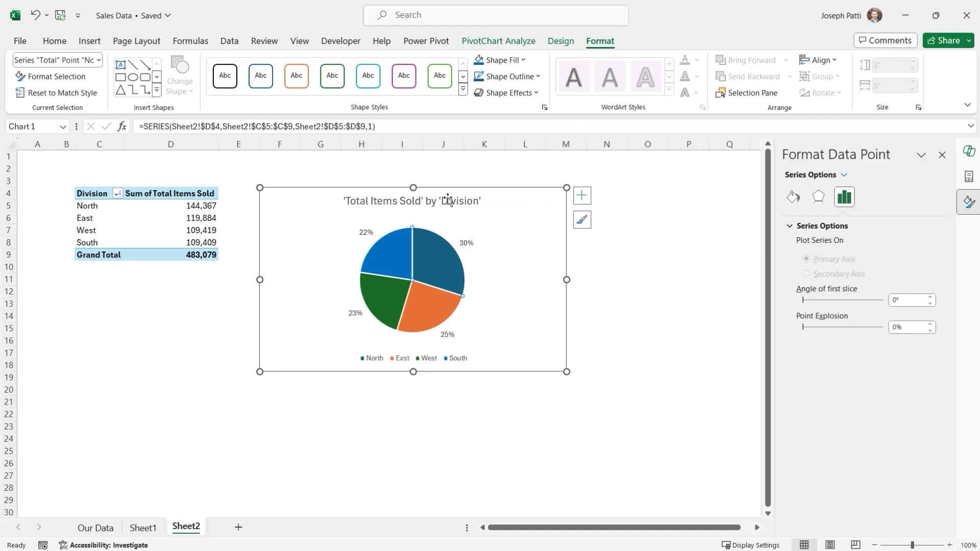
{"action": "left_click", "coordinate": [510, 59]}
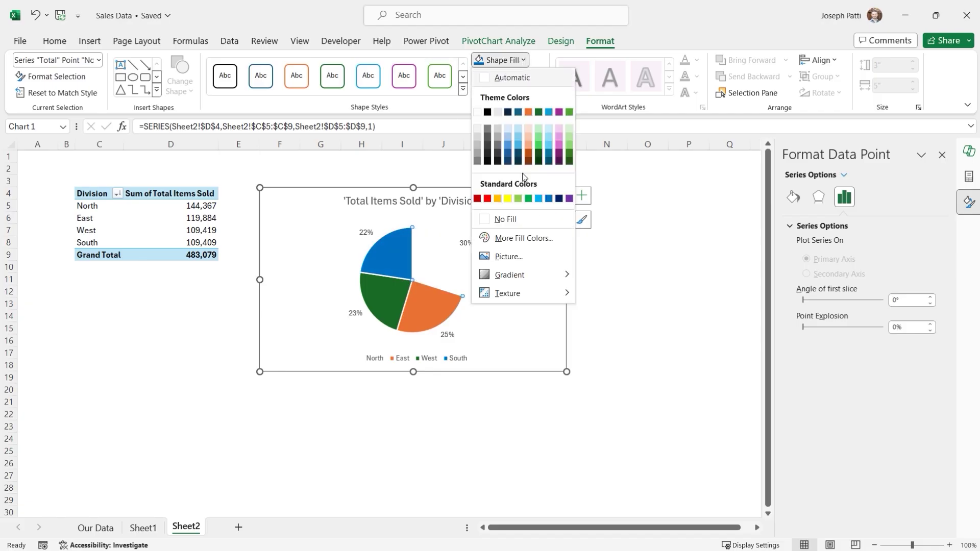
{"action": "left_click", "coordinate": [488, 199]}
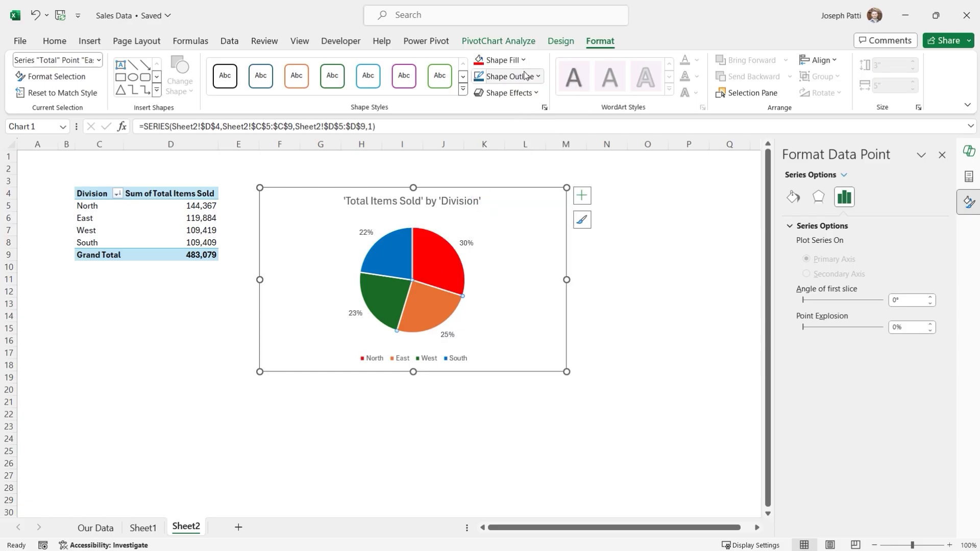
Fill the pie chart's East slice with standard yellow and its West slice with standard green.
{"action": "left_click", "coordinate": [503, 60]}
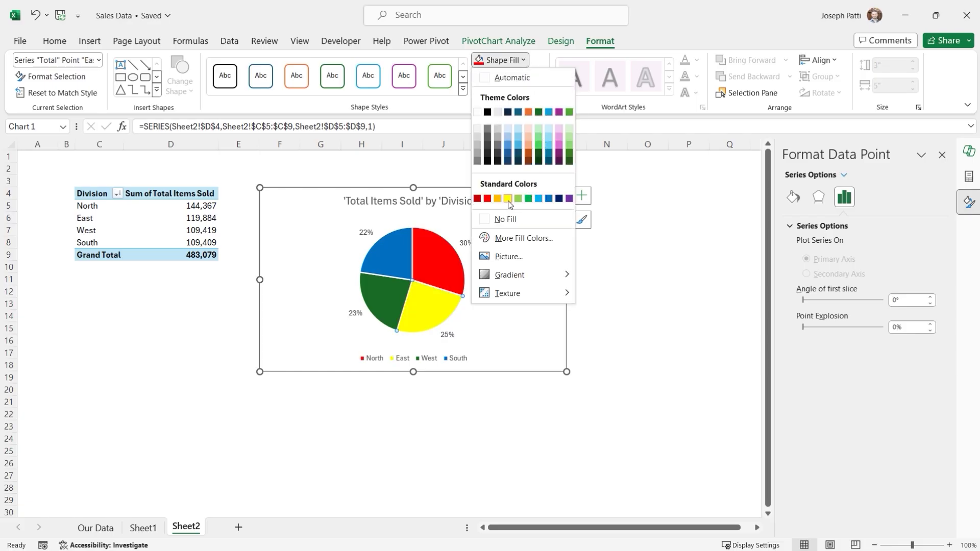
{"action": "left_click", "coordinate": [507, 199]}
{"action": "left_click", "coordinate": [524, 65]}
{"action": "left_click", "coordinate": [528, 199]}
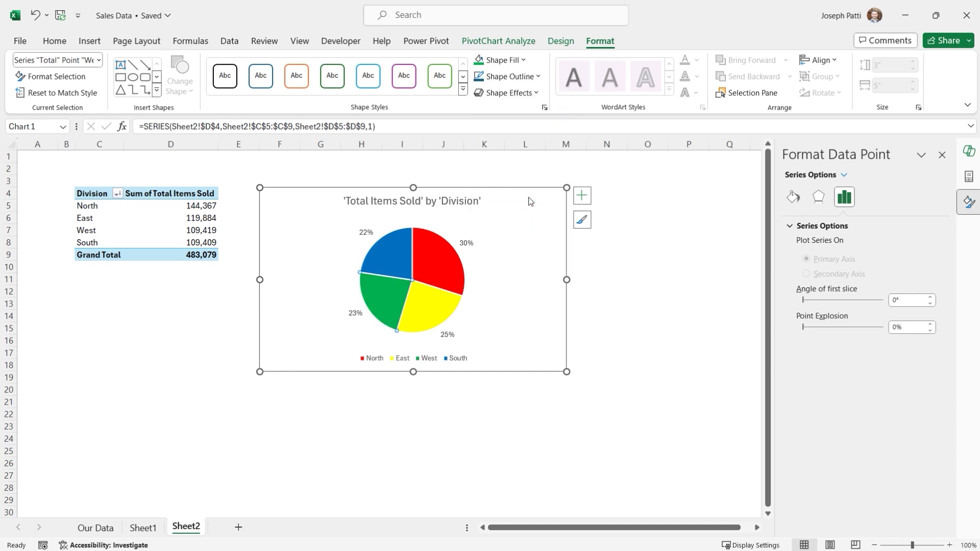
{"action": "left_click", "coordinate": [510, 310]}
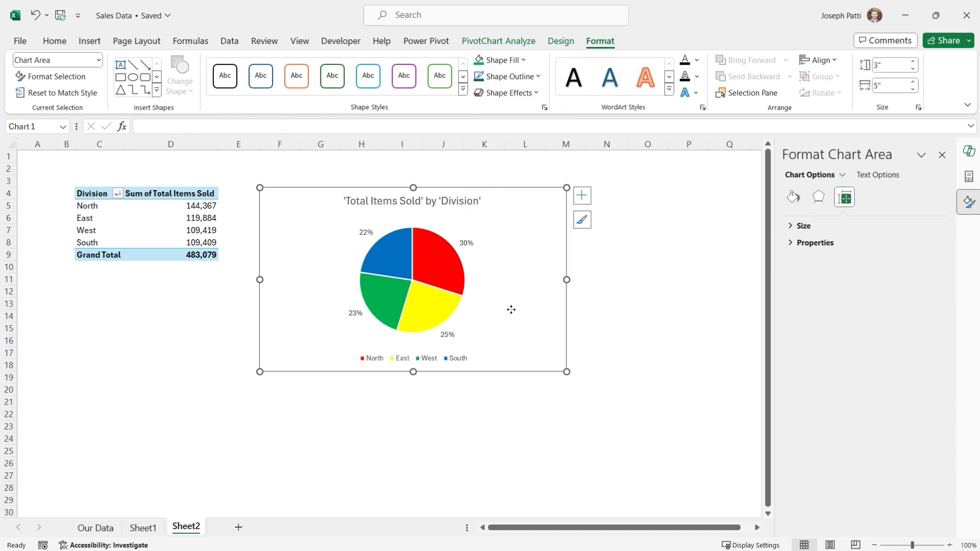
Move the division pie chart's percentage data labels to the Center position inside the slices.
{"action": "left_click", "coordinate": [365, 232]}
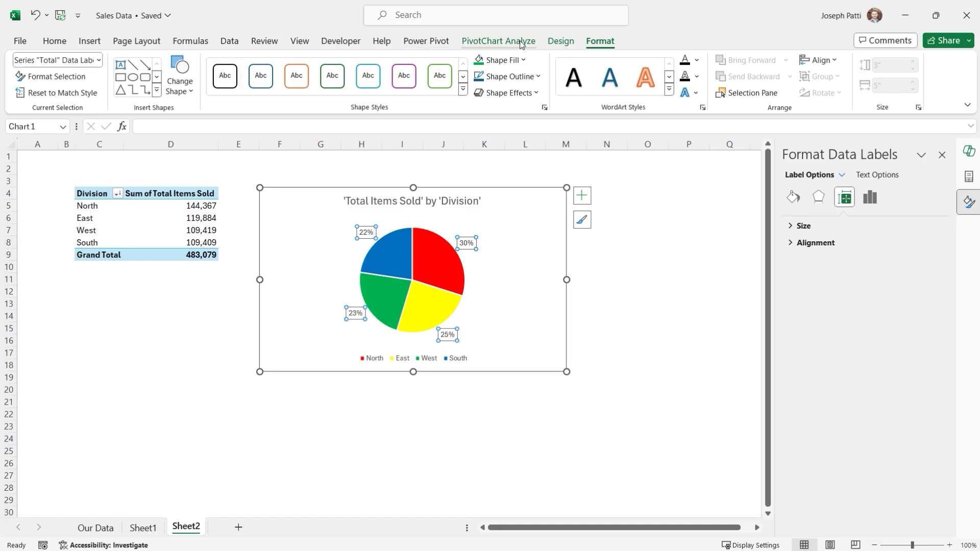
{"action": "left_click", "coordinate": [564, 44]}
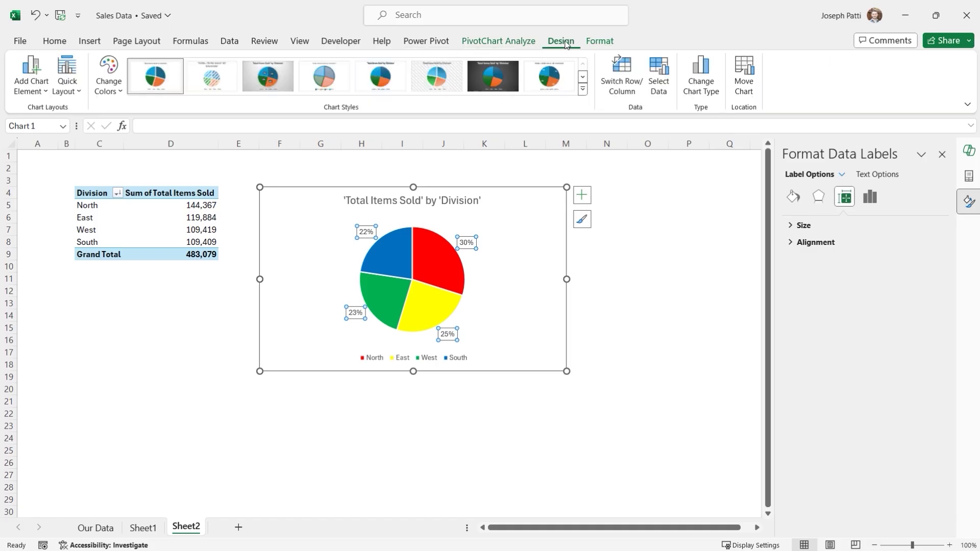
{"action": "left_click", "coordinate": [44, 92]}
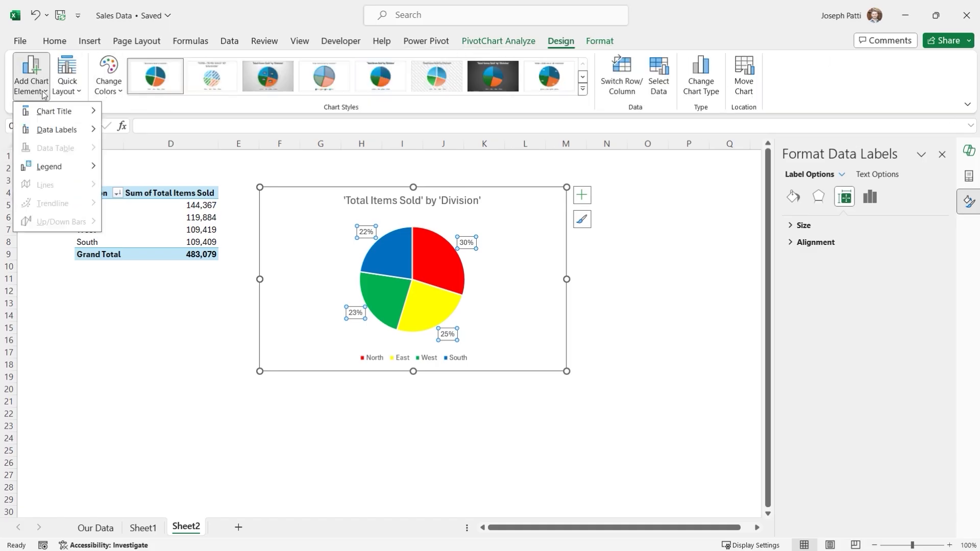
{"action": "left_click", "coordinate": [584, 198]}
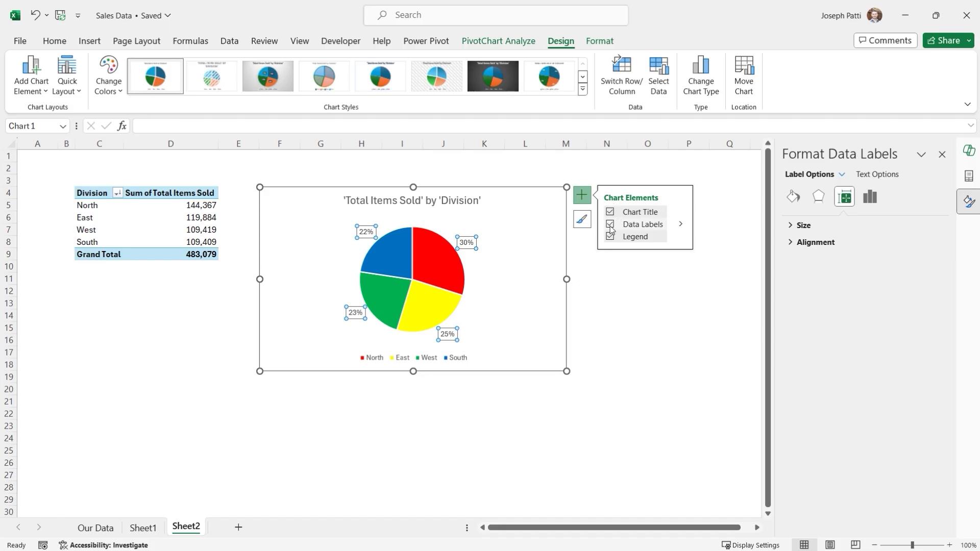
{"action": "left_click", "coordinate": [680, 224]}
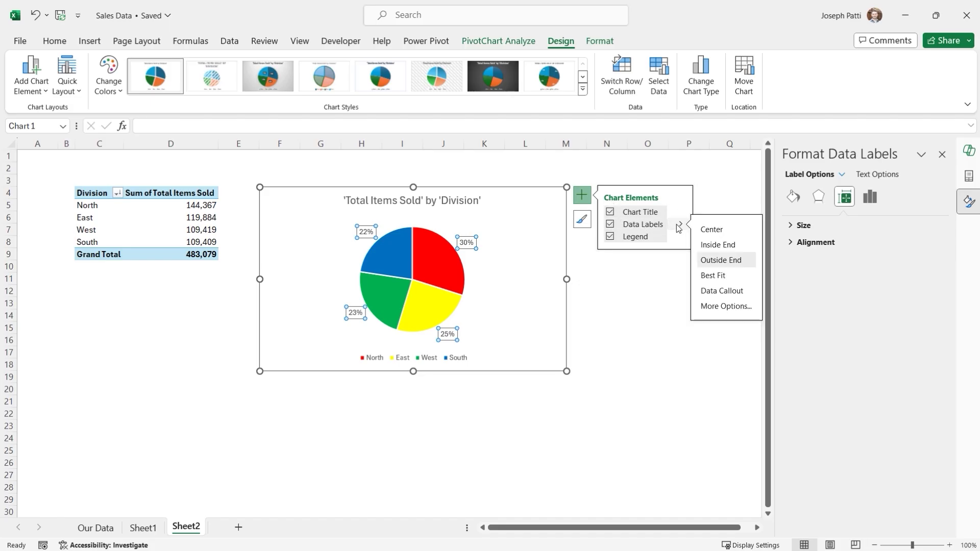
{"action": "left_click", "coordinate": [718, 234]}
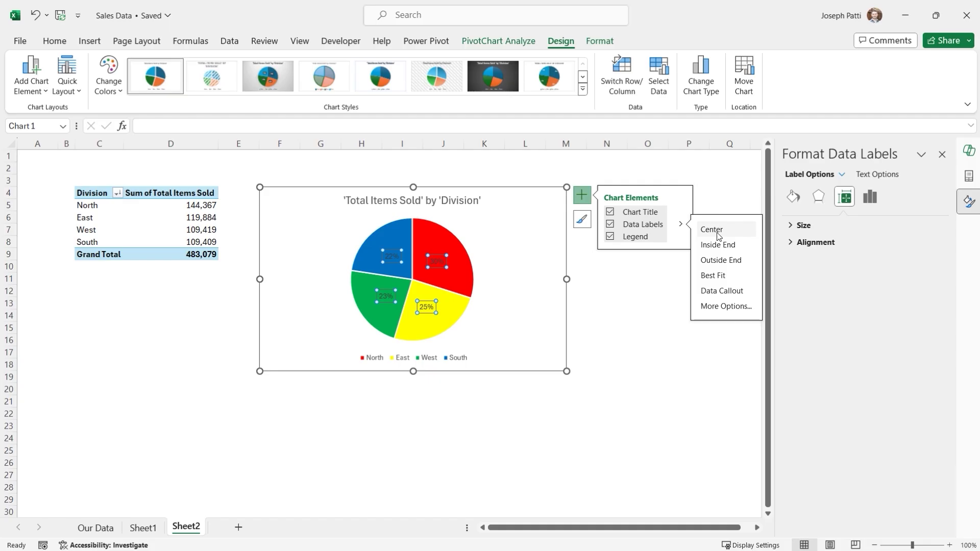
{"action": "left_click", "coordinate": [514, 236]}
Change the text color of all the pie chart's data labels to white.
{"action": "left_click", "coordinate": [600, 42]}
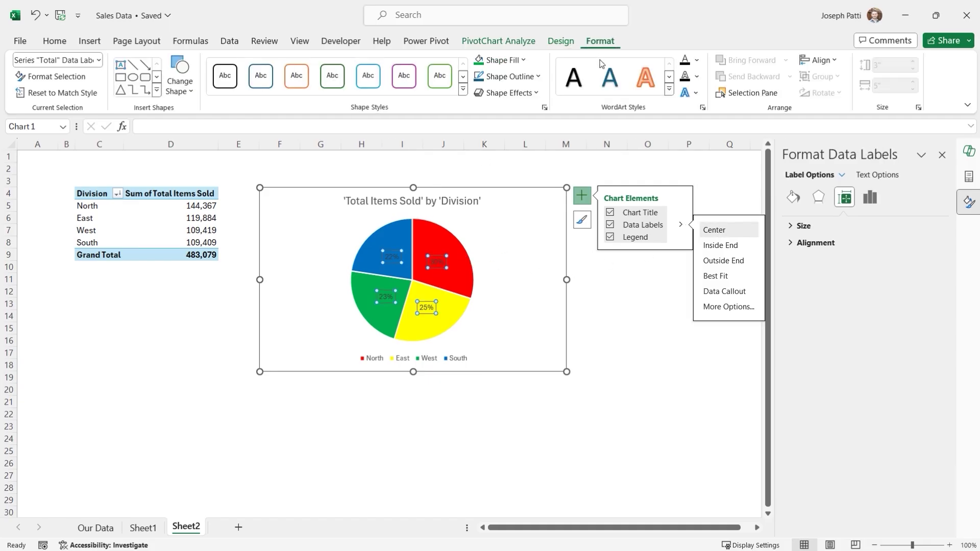
{"action": "left_click", "coordinate": [696, 60]}
{"action": "left_click", "coordinate": [685, 114]}
Change only the data label on the yellow East slice to black text and deselect the labels.
{"action": "left_click", "coordinate": [427, 307]}
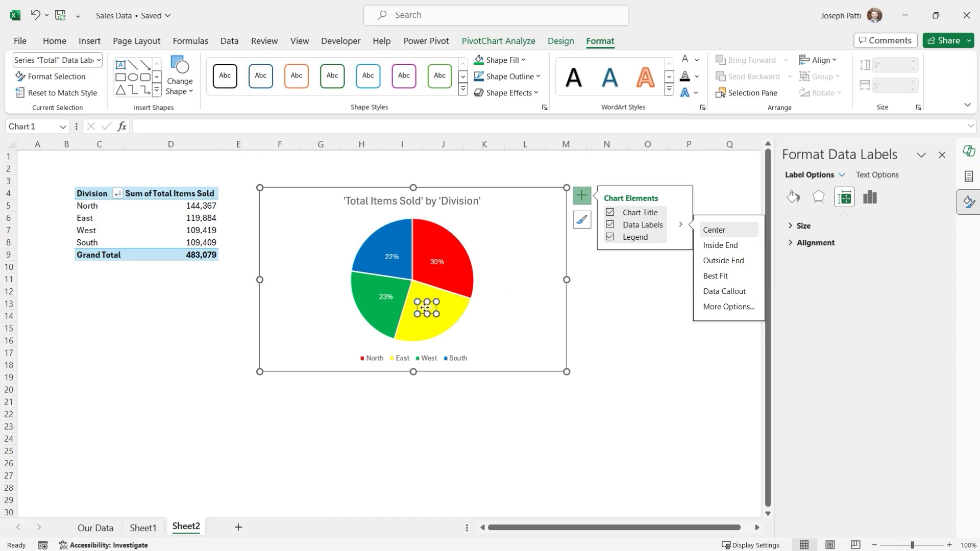
{"action": "left_click", "coordinate": [697, 60]}
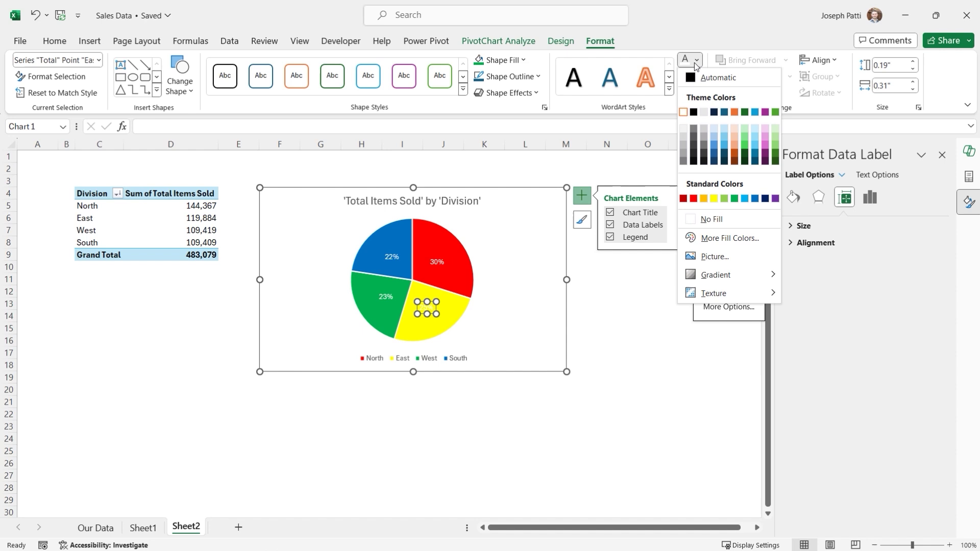
{"action": "left_click", "coordinate": [697, 115]}
{"action": "left_click", "coordinate": [513, 335]}
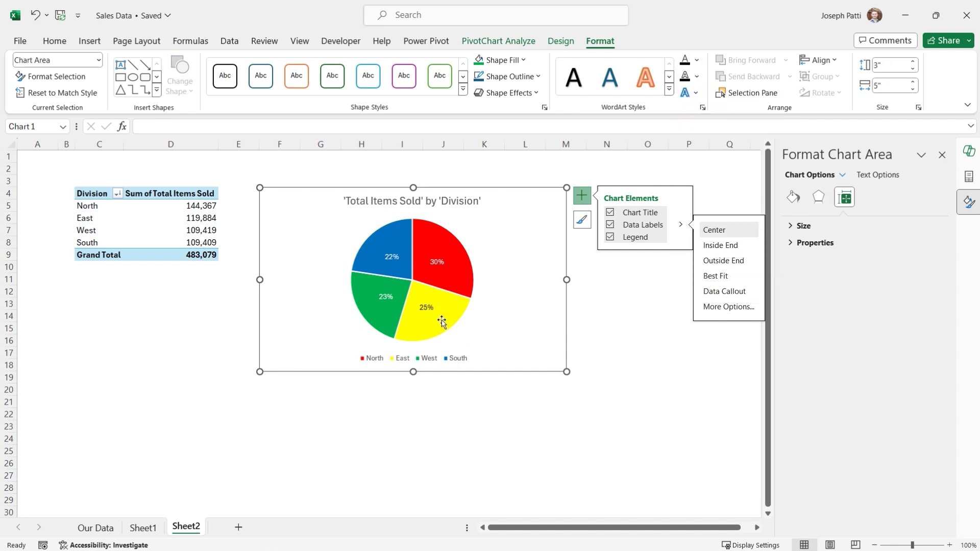
{"action": "left_click", "coordinate": [427, 307]}
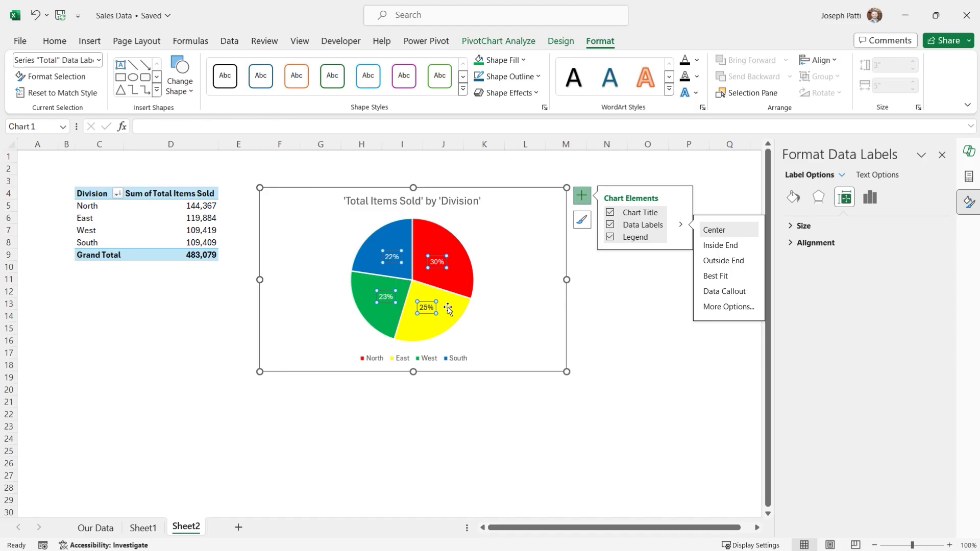
{"action": "left_click", "coordinate": [484, 249]}
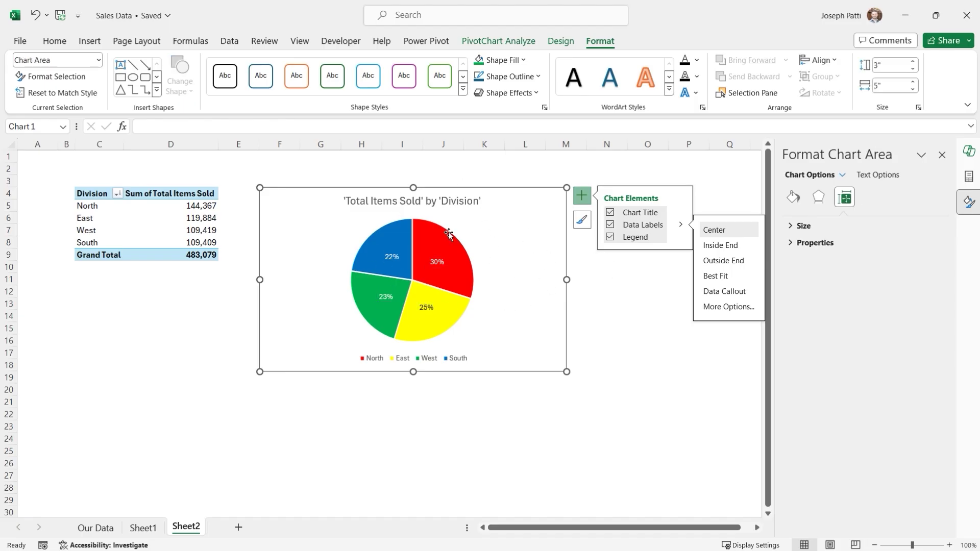
{"action": "mouse_move", "coordinate": [449, 233]}
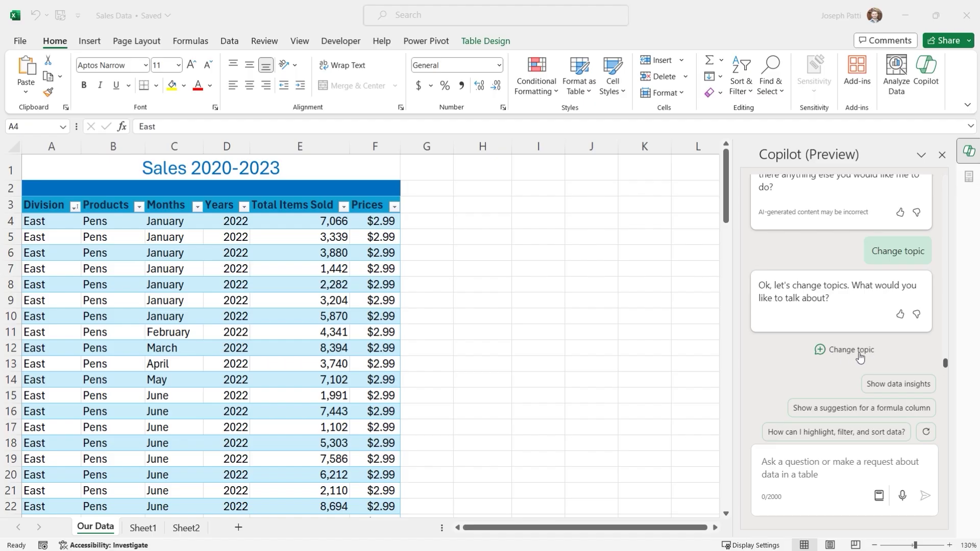
On the Our Data sheet, ask Copilot "How can I highlight, filter, and sort data?" and read its reply.
{"action": "left_click", "coordinate": [879, 434]}
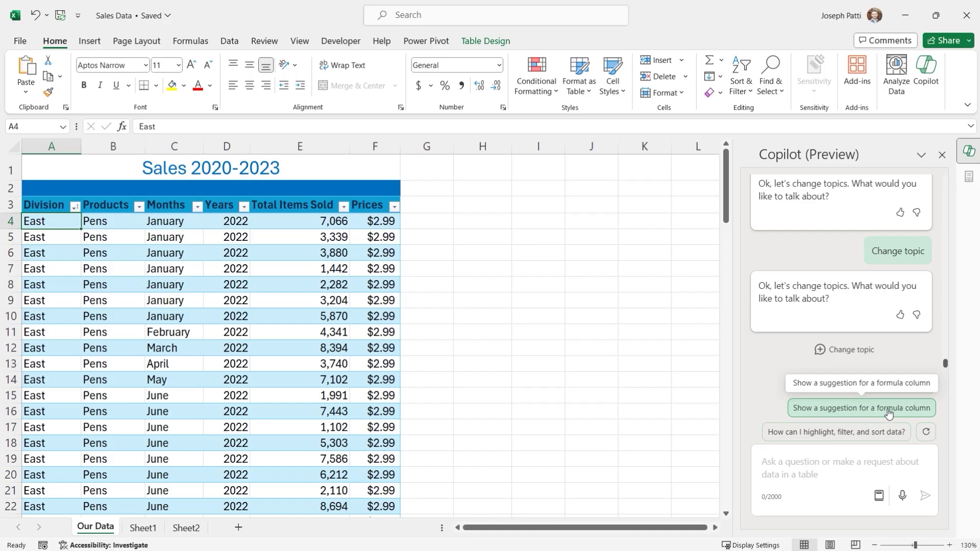
{"action": "left_click", "coordinate": [857, 432]}
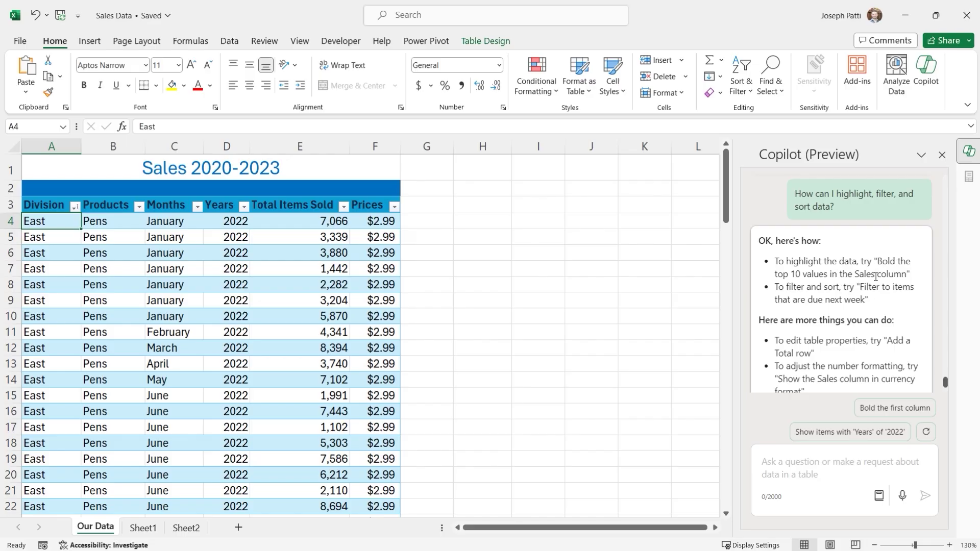
{"action": "scroll", "coordinate": [832, 335], "scroll_direction": "down", "scroll_amount": 1}
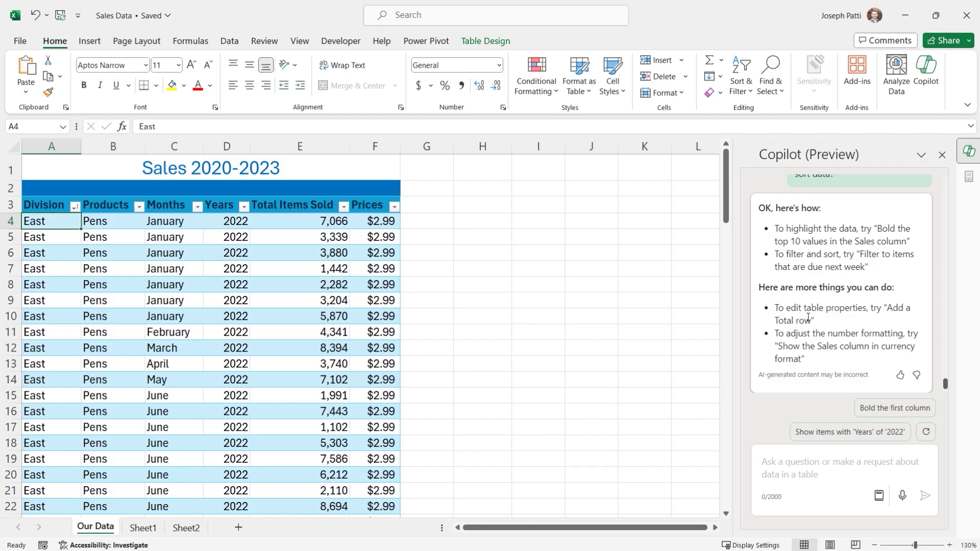
Use Copilot's suggested Sort edit prompt to request "Sort by products in ascending order".
{"action": "left_click", "coordinate": [879, 496]}
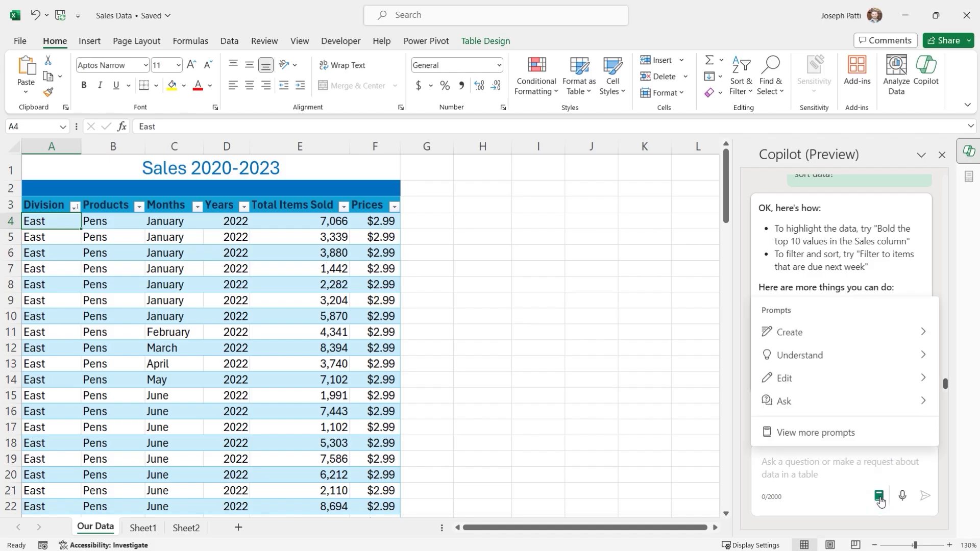
{"action": "left_click", "coordinate": [924, 383]}
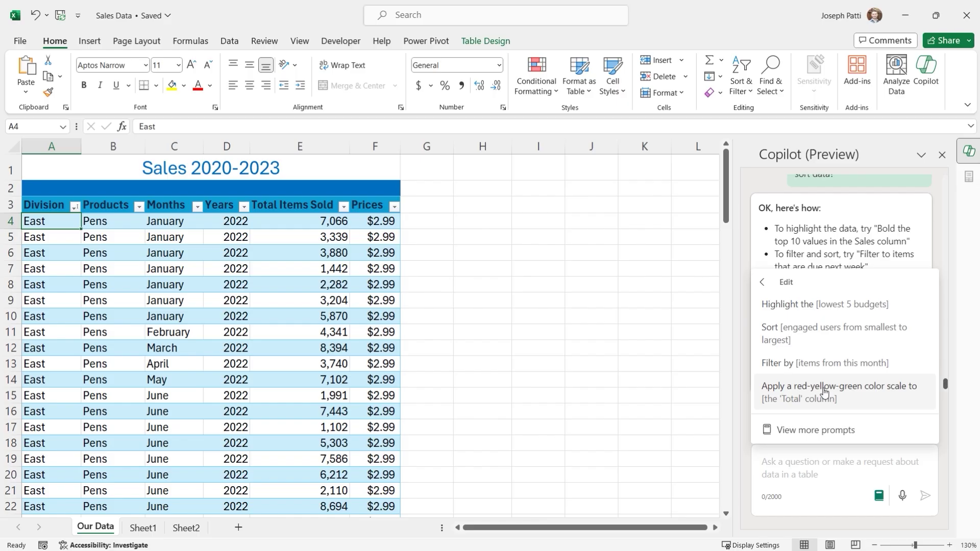
{"action": "left_click", "coordinate": [813, 334]}
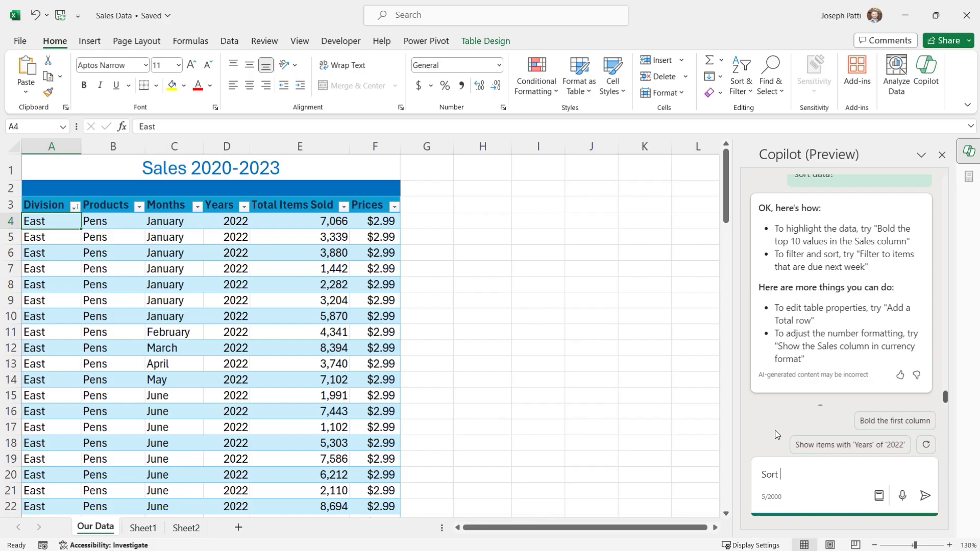
{"action": "type", "text": "by products in ascendin"}
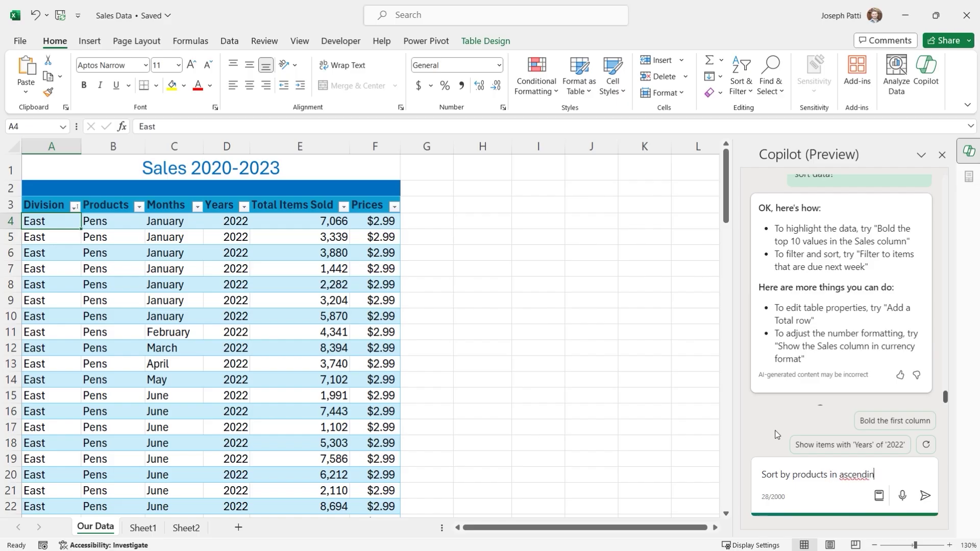
{"action": "type", "text": "g order"}
{"action": "key", "text": "Return"}
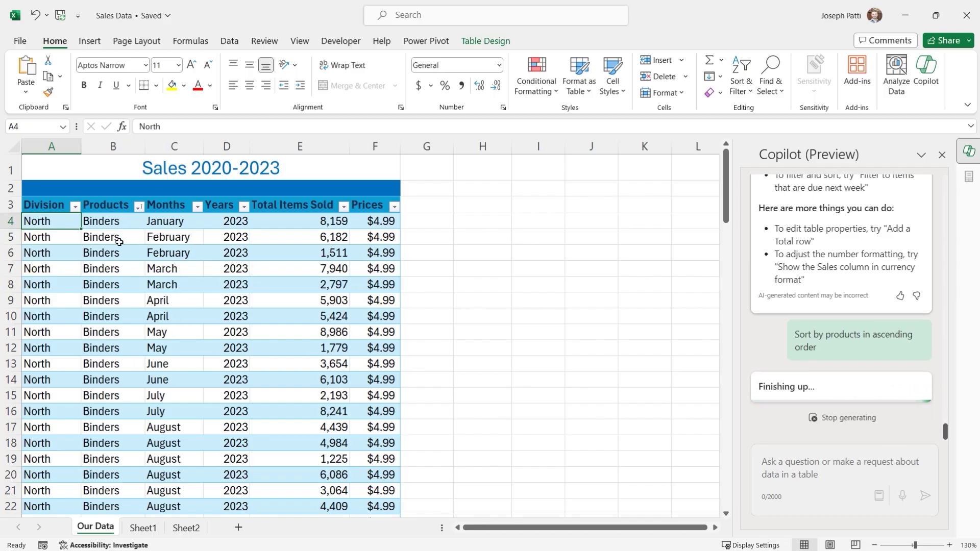
Check the order of the Products column throughout the sales table and return to its first rows.
{"action": "scroll", "coordinate": [119, 242], "scroll_direction": "down", "scroll_amount": 7}
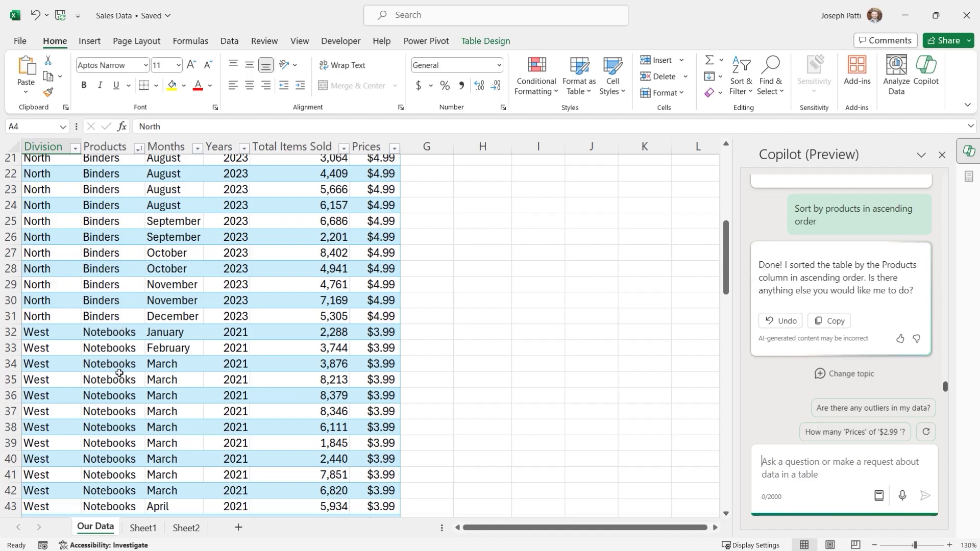
{"action": "scroll", "coordinate": [118, 373], "scroll_direction": "down", "scroll_amount": 9}
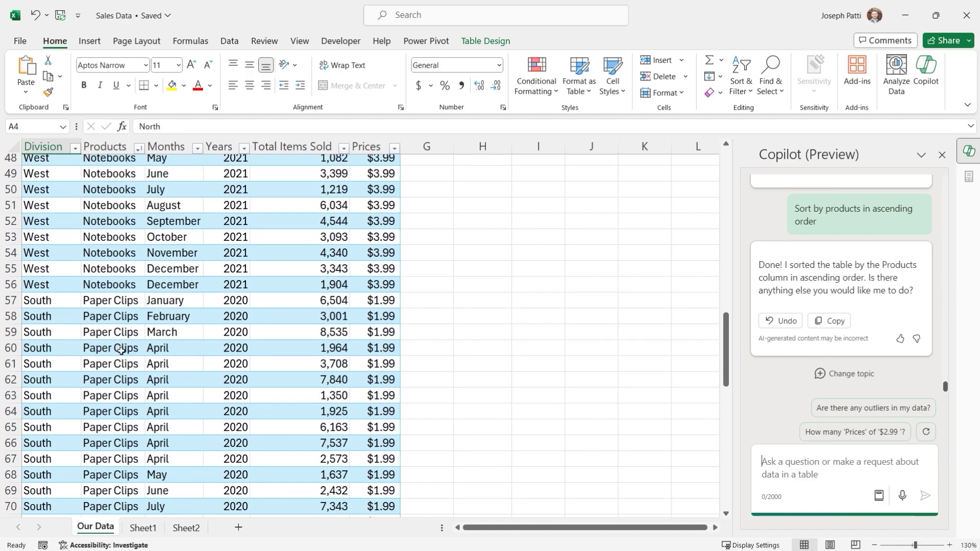
{"action": "scroll", "coordinate": [120, 350], "scroll_direction": "down", "scroll_amount": 8}
{"action": "scroll", "coordinate": [112, 357], "scroll_direction": "up", "scroll_amount": 1}
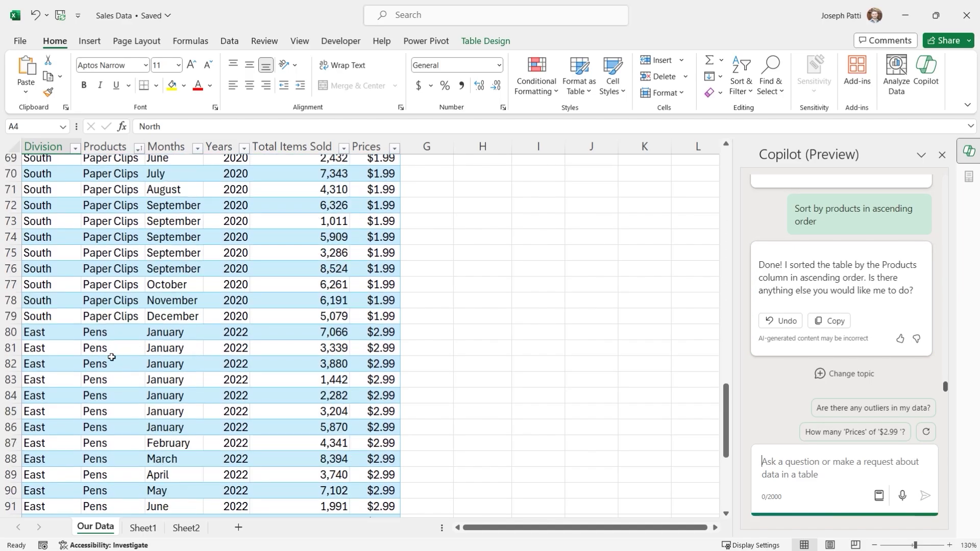
{"action": "scroll", "coordinate": [111, 357], "scroll_direction": "up", "scroll_amount": 2}
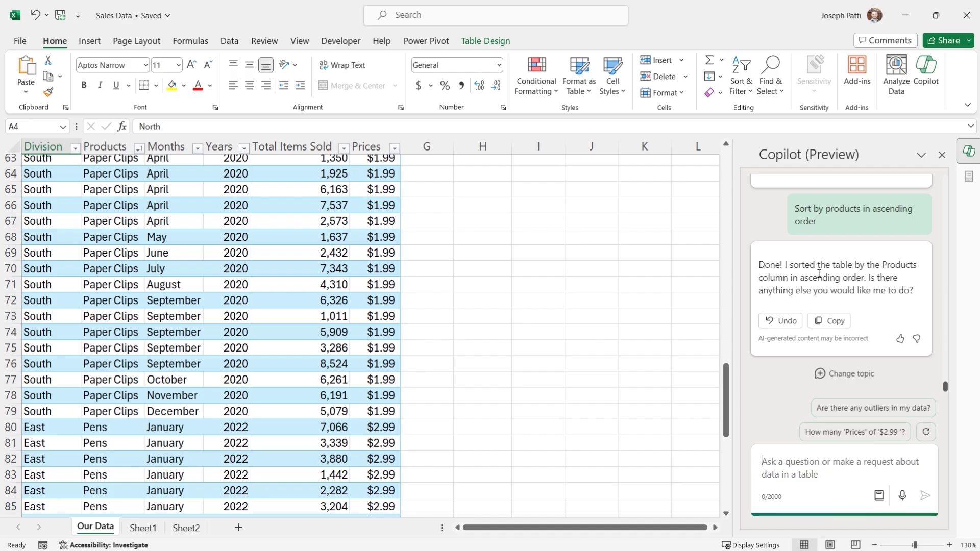
{"action": "scroll", "coordinate": [131, 290], "scroll_direction": "up", "scroll_amount": 20}
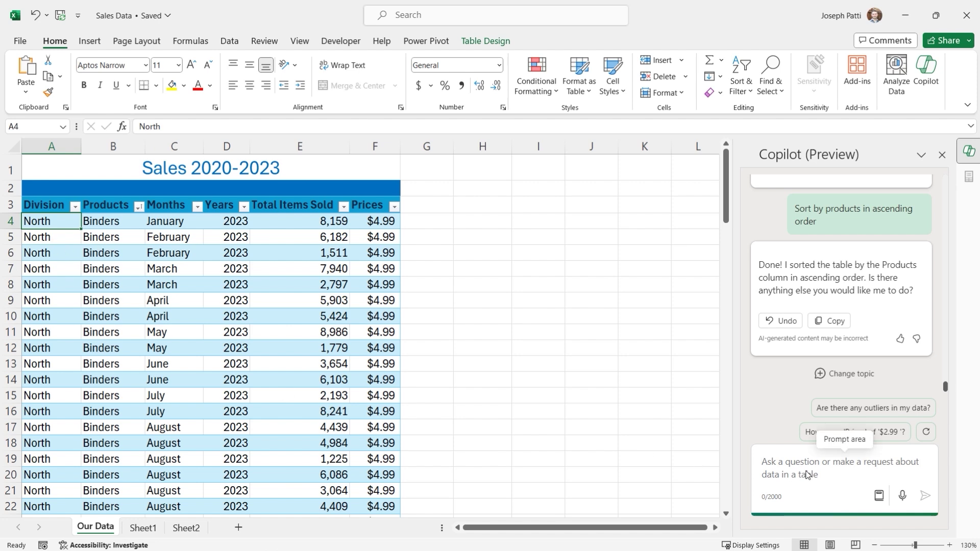
Ask Copilot to "Sort by division north,east,south,west", correcting the misspelled word "division" before submitting.
{"action": "type", "text": "Sort by"}
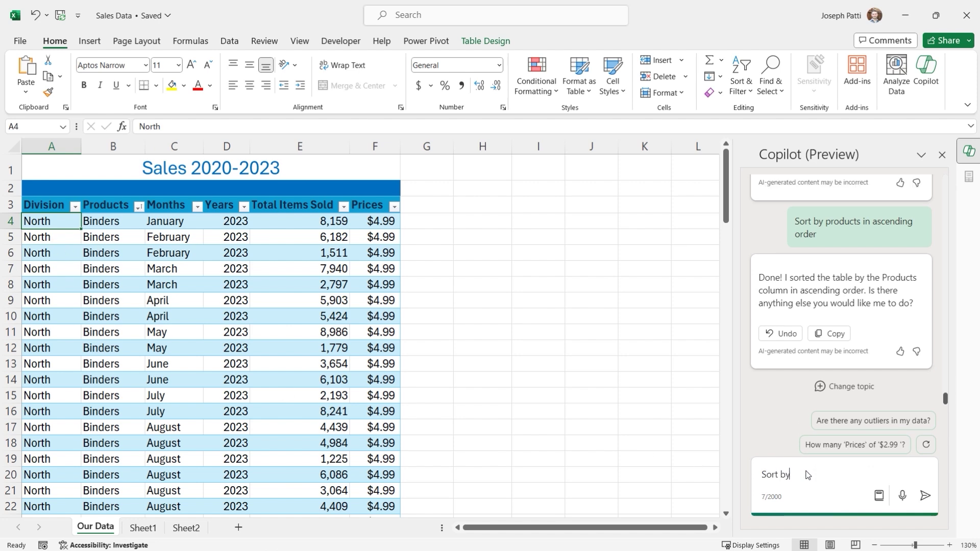
{"action": "type", "text": " divison"}
{"action": "double_click", "coordinate": [808, 475]}
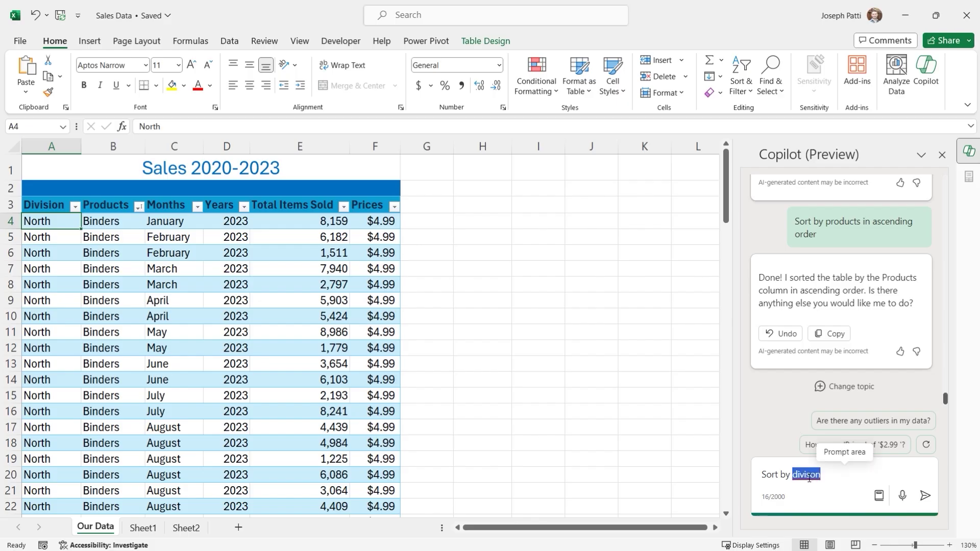
{"action": "type", "text": "division "}
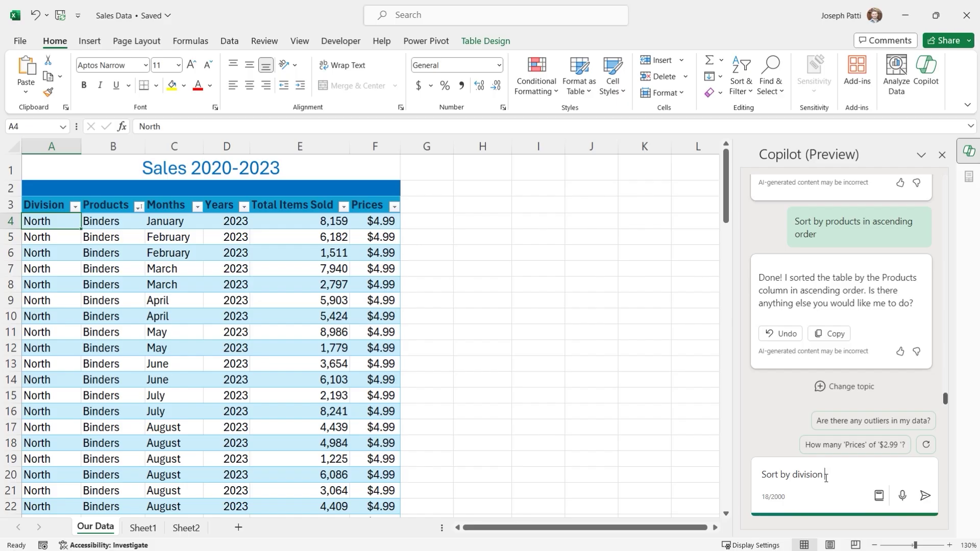
{"action": "type", "text": "north,east,south,west"}
{"action": "key", "text": "Return"}
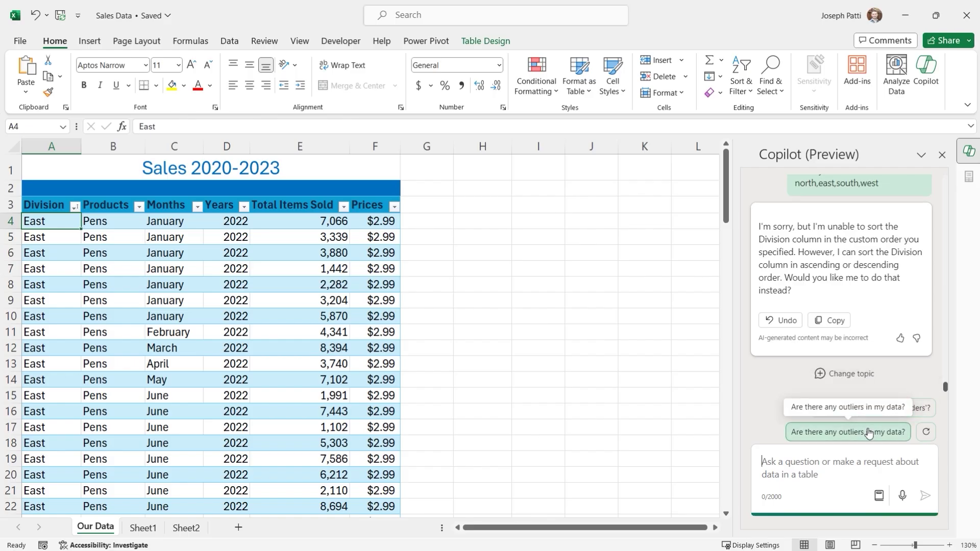
Change the Copilot topic and ask again how to highlight, filter, and sort data.
{"action": "left_click", "coordinate": [849, 377]}
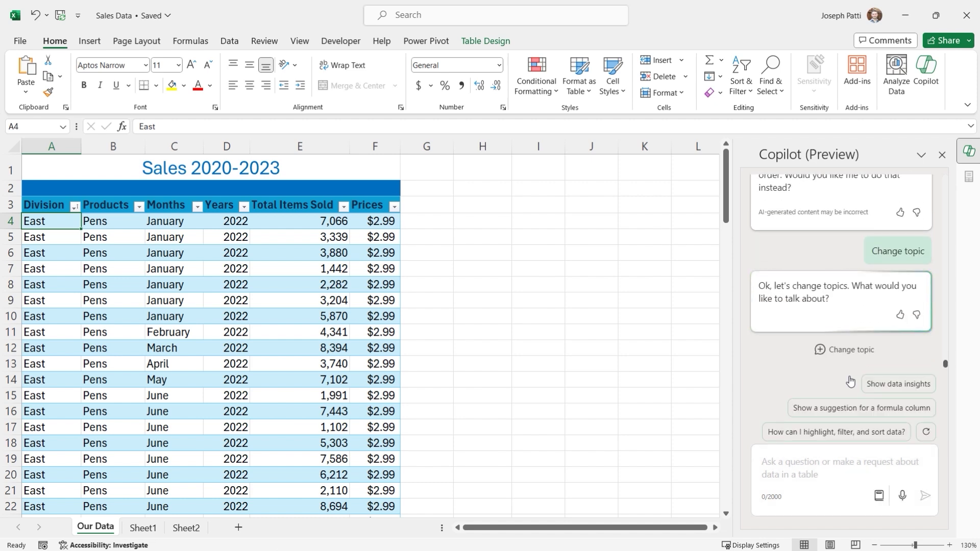
{"action": "left_click", "coordinate": [822, 434]}
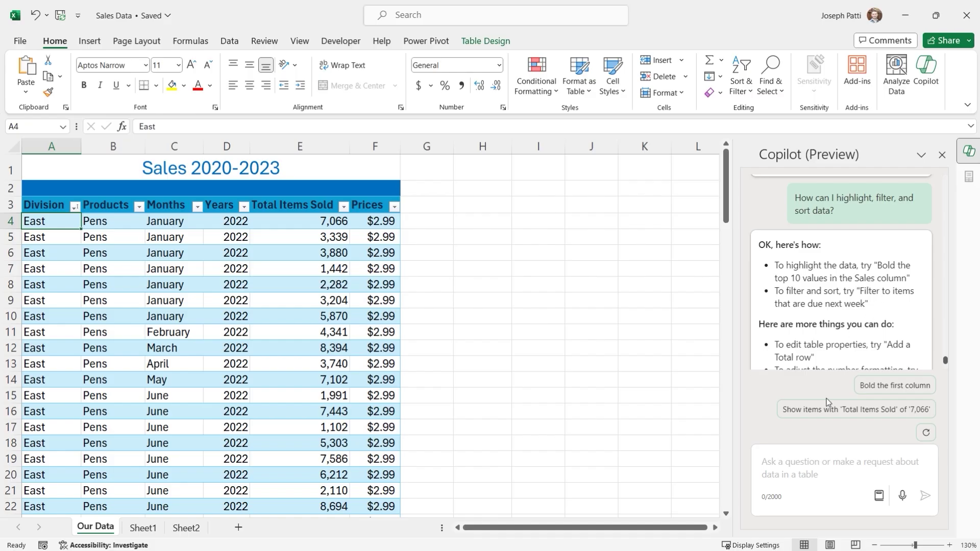
Replace Copilot's suggested Highlight edit prompt with the request "please highlight the top ten total items sold in a yellow color" and submit it.
{"action": "left_click", "coordinate": [879, 499]}
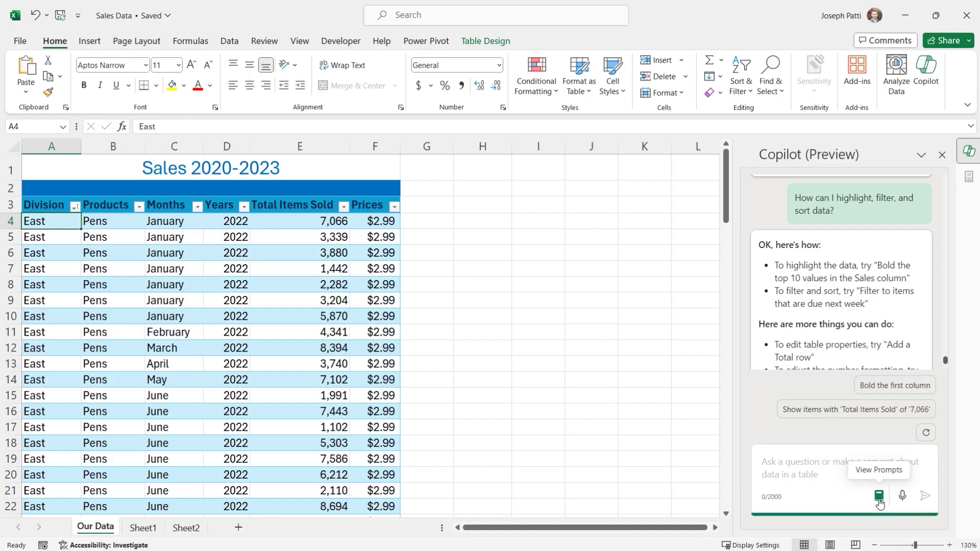
{"action": "left_click", "coordinate": [919, 376]}
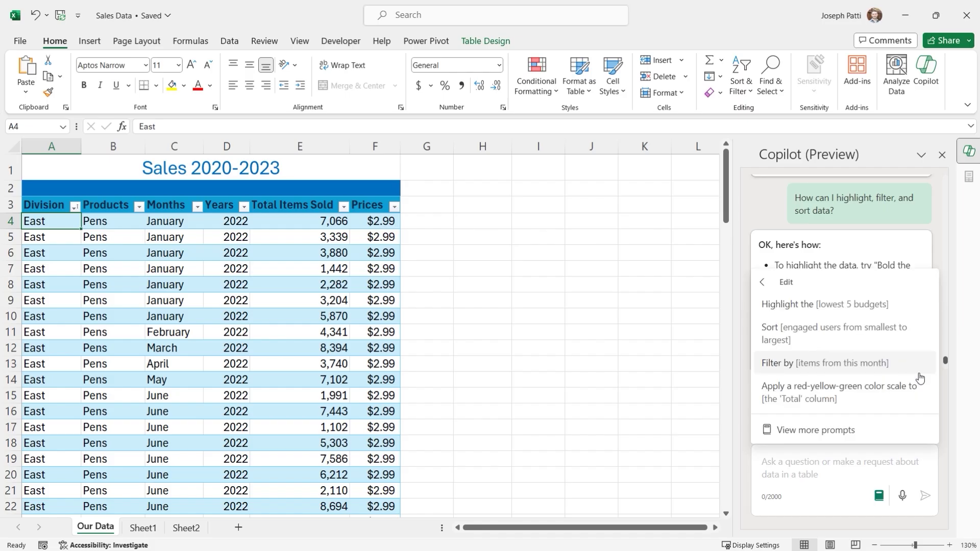
{"action": "left_click", "coordinate": [858, 306]}
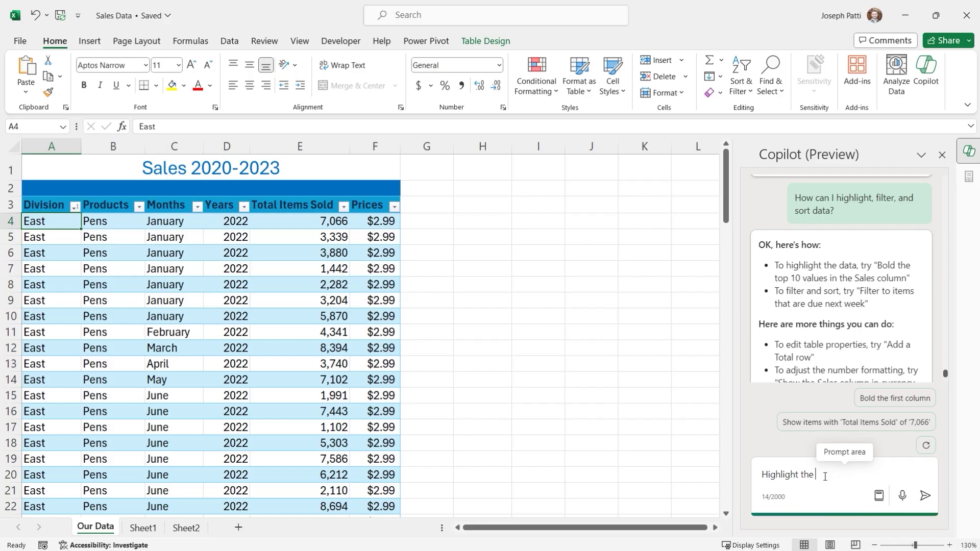
{"action": "left_click_drag", "start_coordinate": [822, 473], "coordinate": [712, 476]}
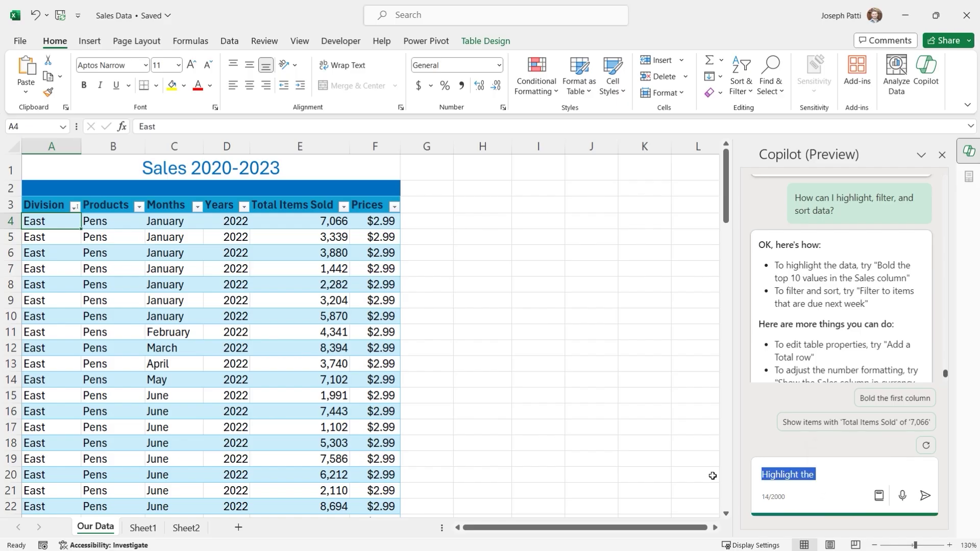
{"action": "type", "text": "please highlight"}
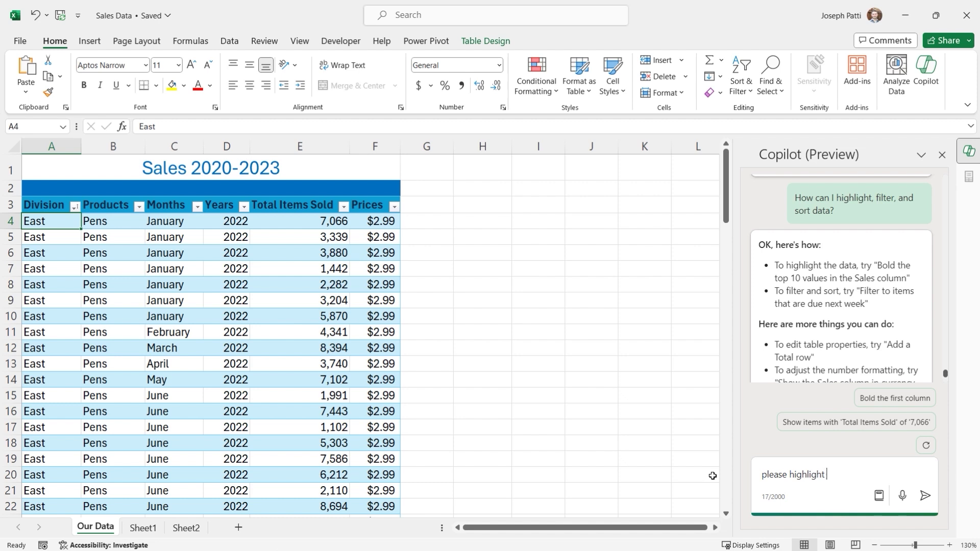
{"action": "type", "text": " the top tota"}
{"action": "key", "text": "BackSpace"}
{"action": "key", "text": "BackSpace"}
{"action": "type", "text": "otal items sold in "}
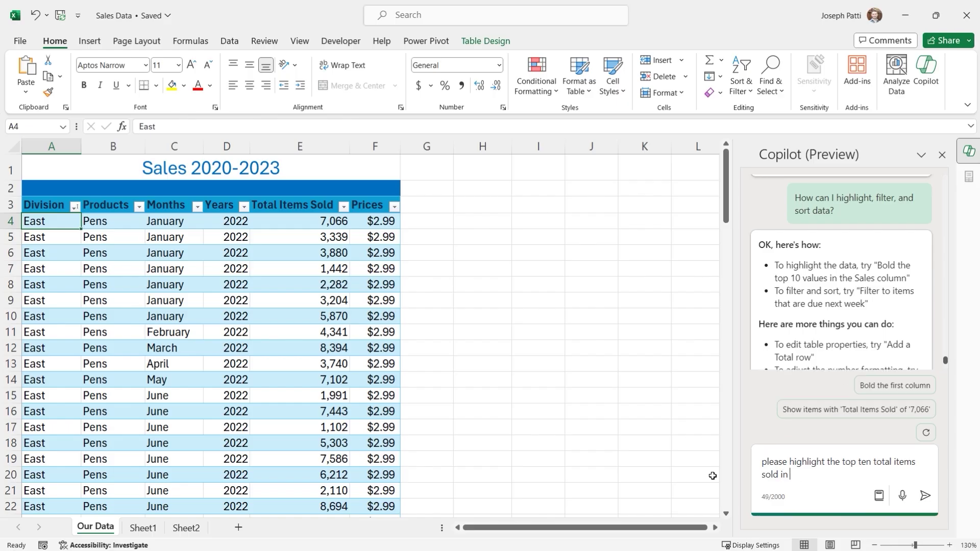
{"action": "type", "text": "a yellow color"}
{"action": "key", "text": "Return"}
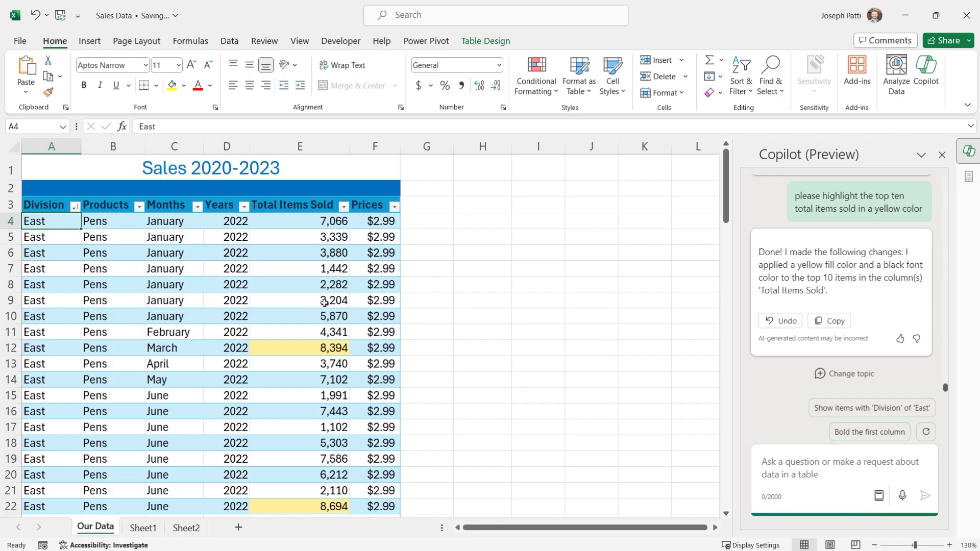
Check the highlighted cells throughout the Total Items Sold column and review the table's conditional formatting rules without changing them.
{"action": "scroll", "coordinate": [325, 303], "scroll_direction": "down", "scroll_amount": 9}
{"action": "scroll", "coordinate": [324, 302], "scroll_direction": "down", "scroll_amount": 10}
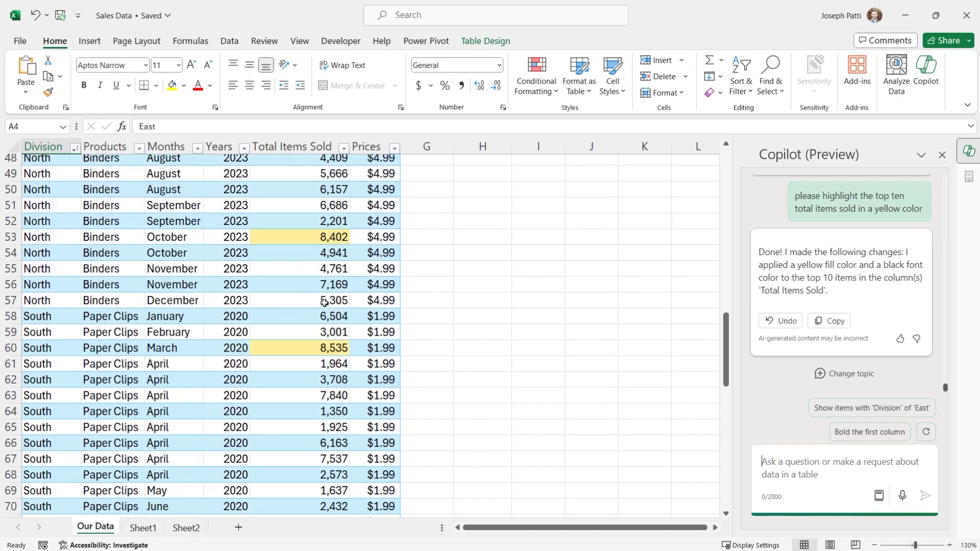
{"action": "scroll", "coordinate": [325, 302], "scroll_direction": "down", "scroll_amount": 10}
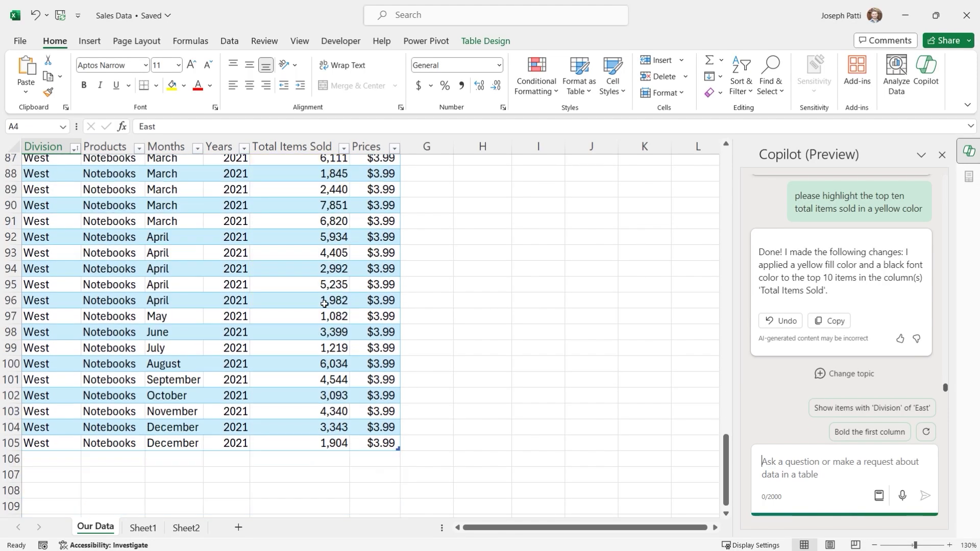
{"action": "scroll", "coordinate": [325, 303], "scroll_direction": "up", "scroll_amount": 9}
{"action": "scroll", "coordinate": [325, 302], "scroll_direction": "up", "scroll_amount": 20}
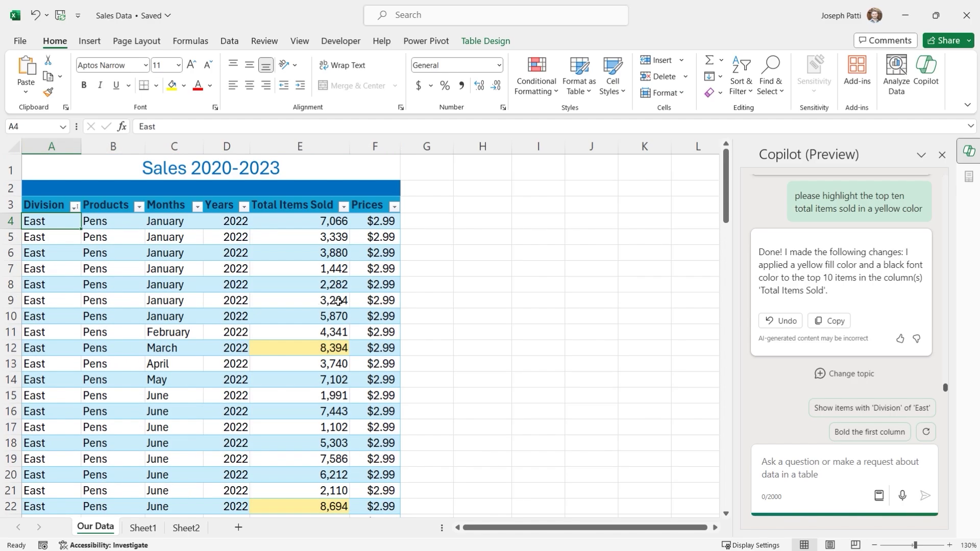
{"action": "left_click", "coordinate": [538, 97]}
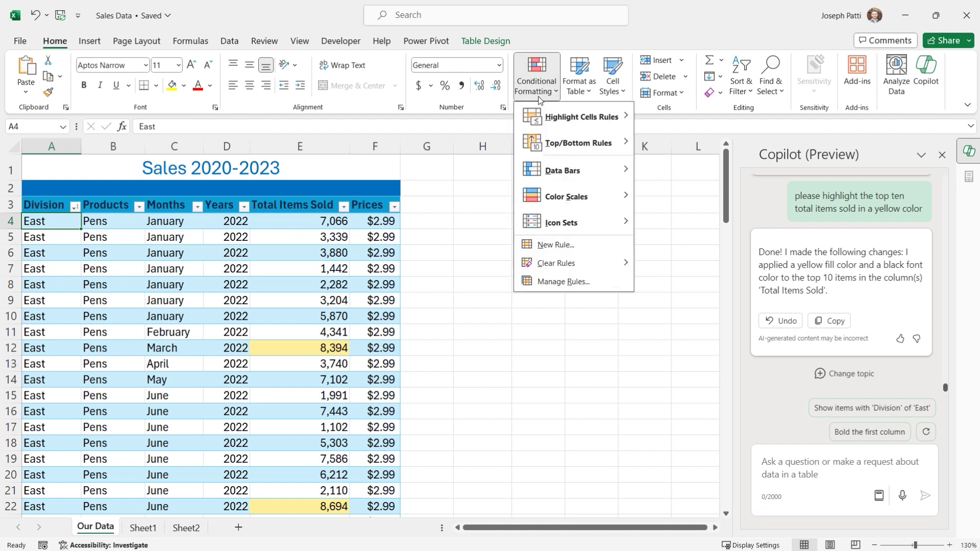
{"action": "left_click", "coordinate": [564, 282]}
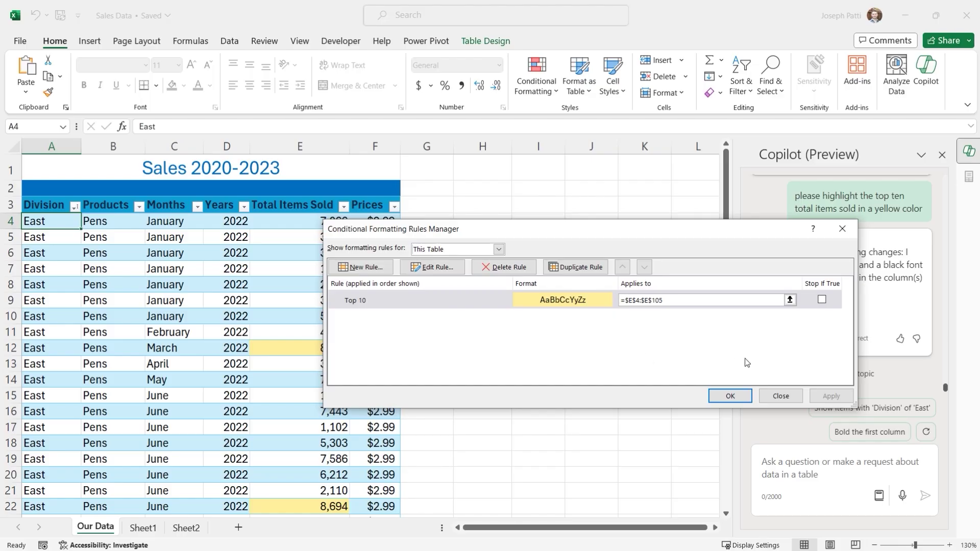
{"action": "left_click", "coordinate": [780, 396]}
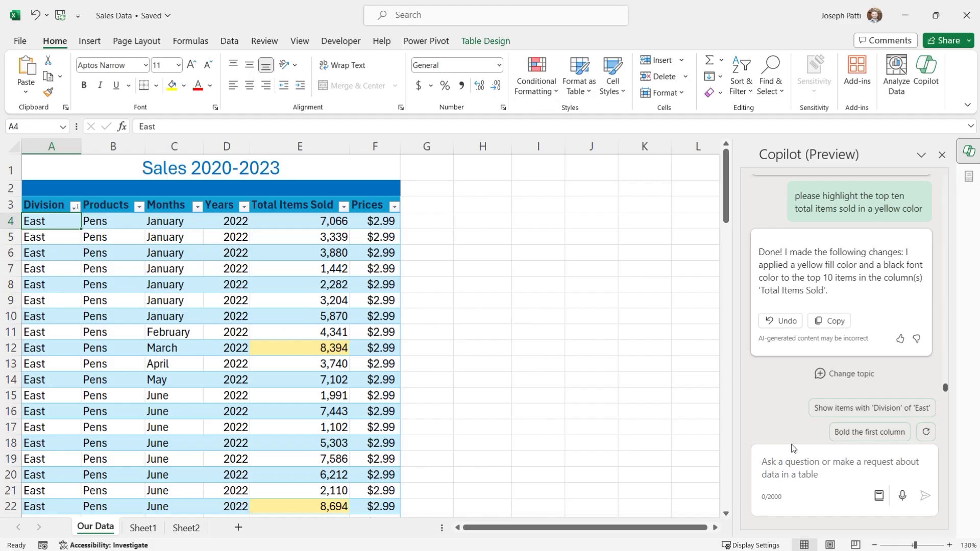
Ask Copilot to "Clear the highlight" instead of using the conditional formatting clear options.
{"action": "left_click", "coordinate": [541, 90]}
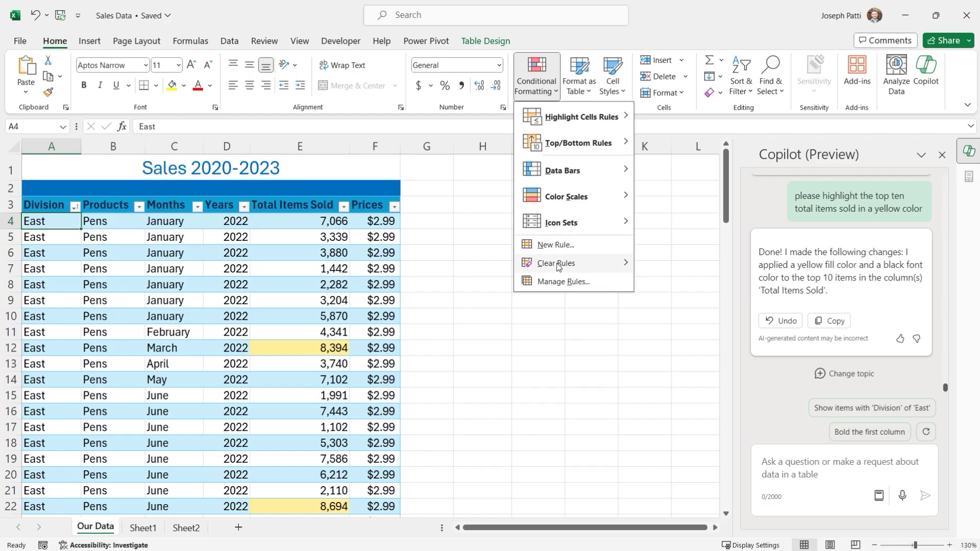
{"action": "mouse_move", "coordinate": [559, 264]}
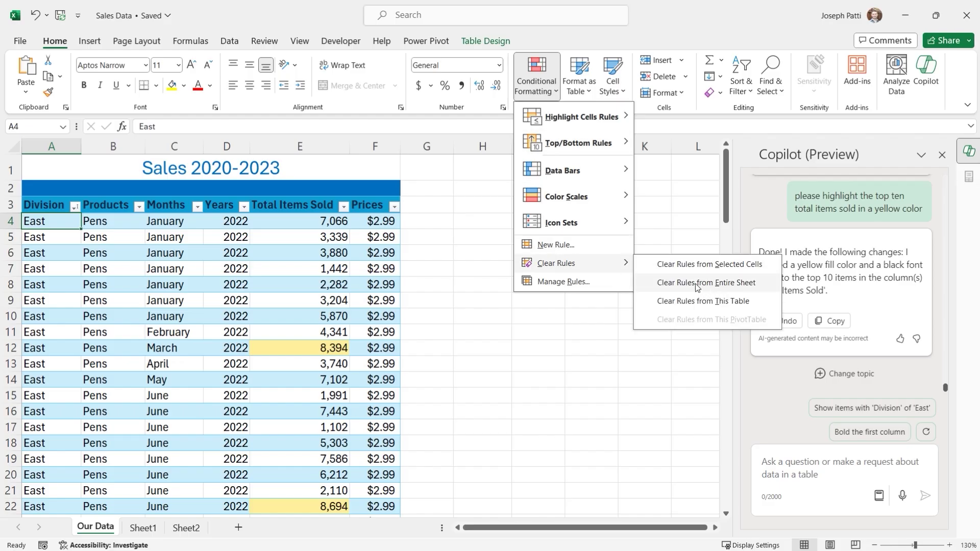
{"action": "left_click", "coordinate": [807, 470]}
{"action": "type", "text": "Cl"}
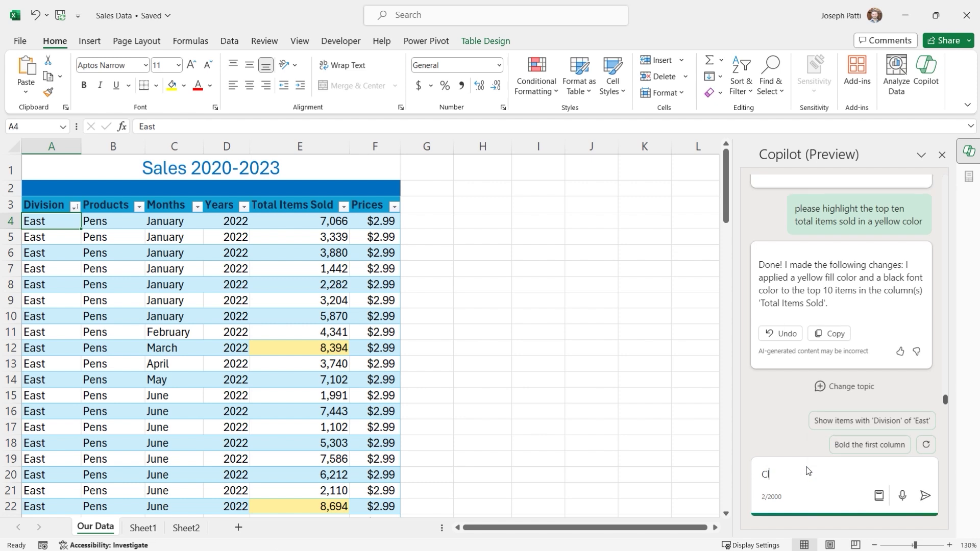
{"action": "type", "text": "ear the yellow color h"}
{"action": "key", "text": "BackSpace"}
{"action": "key", "text": "BackSpace"}
{"action": "key", "text": "BackSpace"}
{"action": "key", "text": "BackSpace"}
{"action": "key", "text": "BackSpace"}
{"action": "key", "text": "BackSpace"}
{"action": "key", "text": "BackSpace"}
{"action": "key", "text": "BackSpace"}
{"action": "type", "text": "highlight"}
{"action": "key", "text": "Return"}
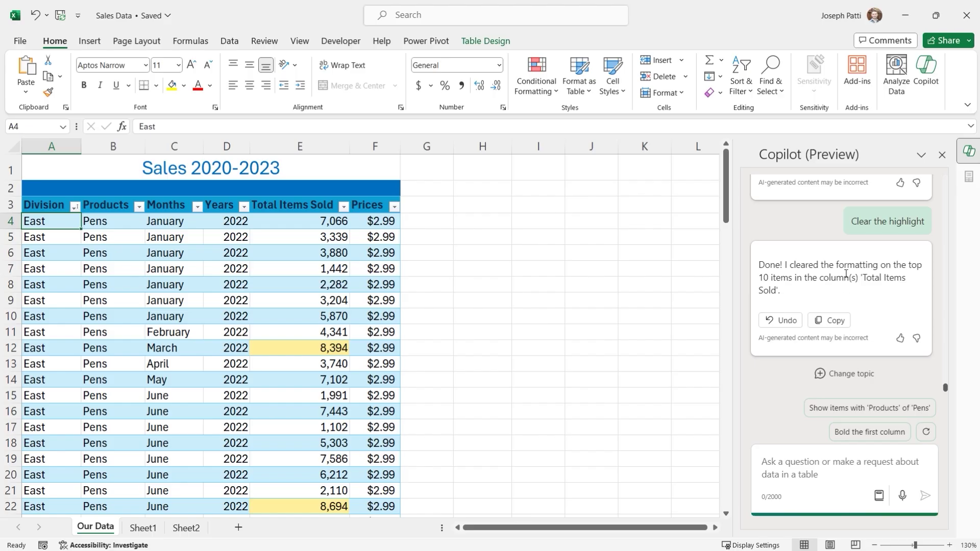
Submit negative feedback on Copilot's response stating "Didn't do what I asked but said it did.", agreeing to be contacted.
{"action": "left_click", "coordinate": [917, 338]}
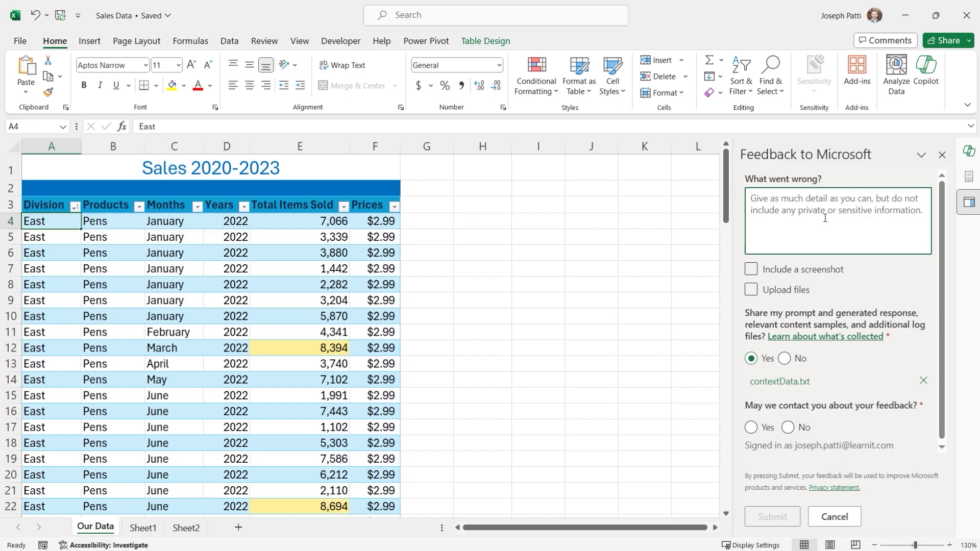
{"action": "type", "text": "Didn"}
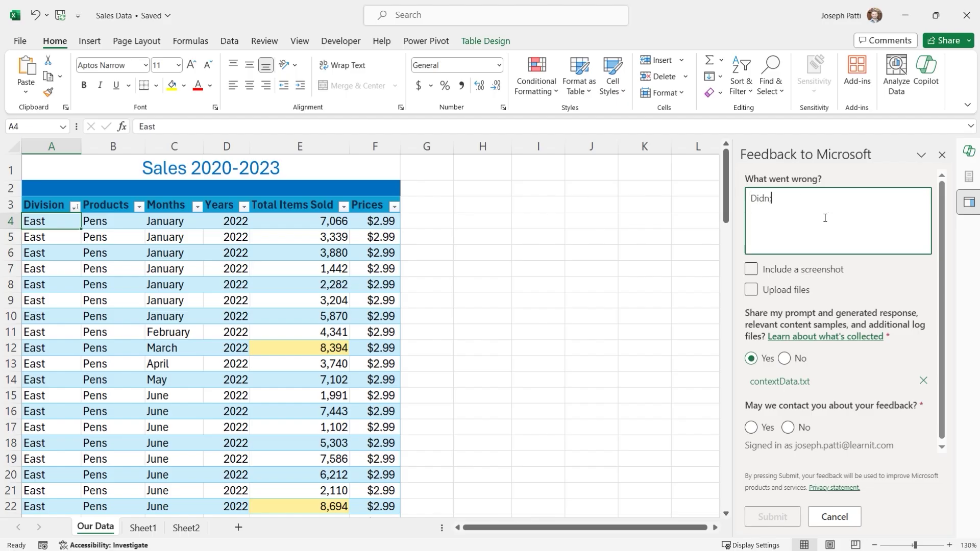
{"action": "type", "text": "'t do what i asked but said"}
{"action": "type", "text": "it "}
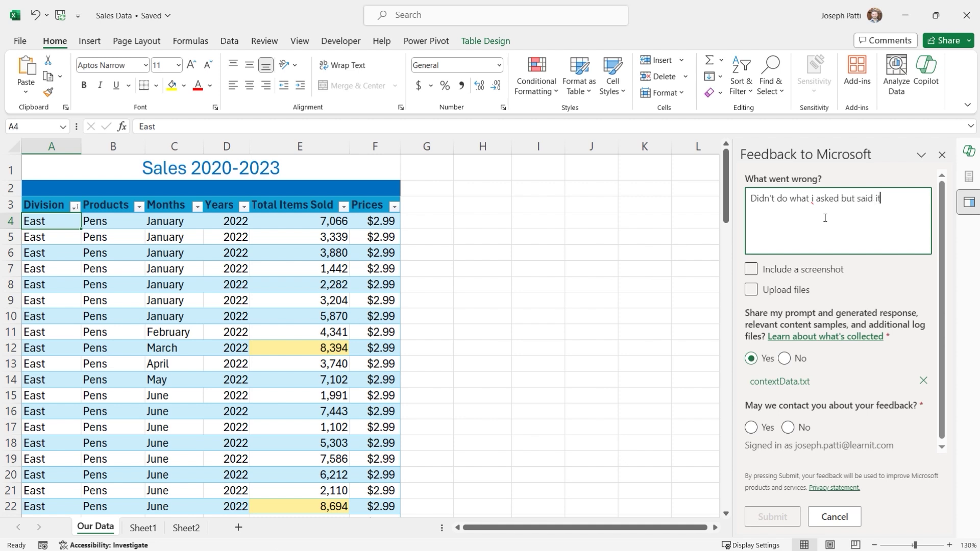
{"action": "type", "text": "did."}
{"action": "left_click", "coordinate": [817, 198]}
{"action": "key", "text": "BackSpace"}
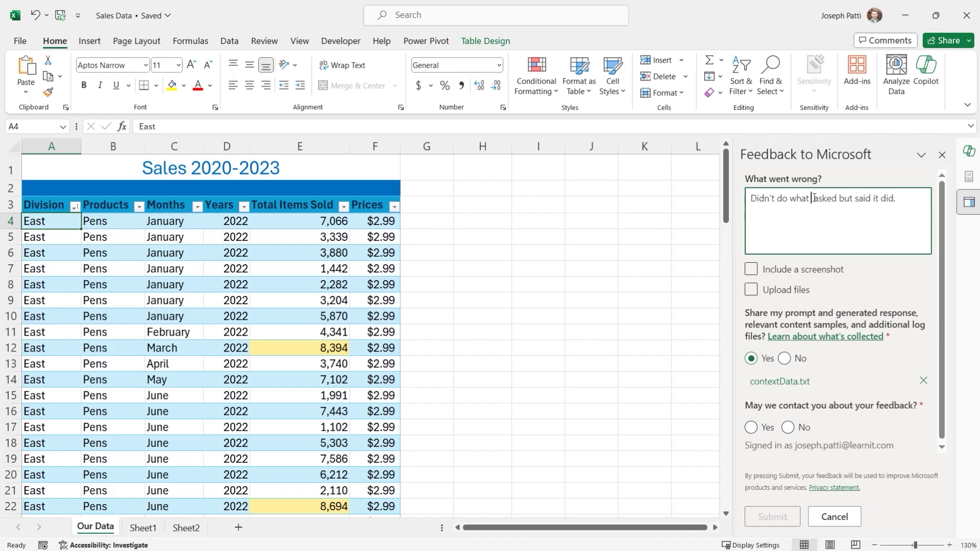
{"action": "type", "text": "I"}
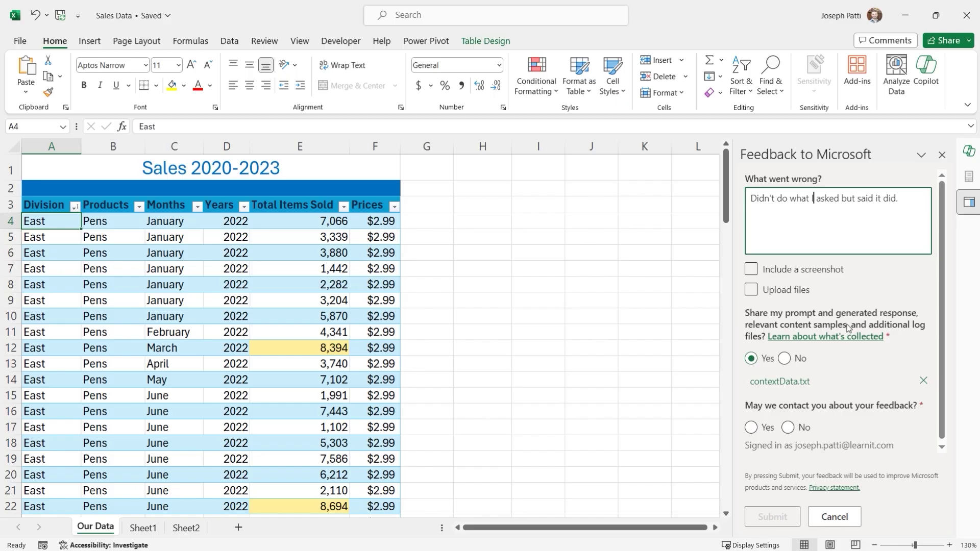
{"action": "left_click", "coordinate": [751, 427]}
{"action": "left_click", "coordinate": [772, 516]}
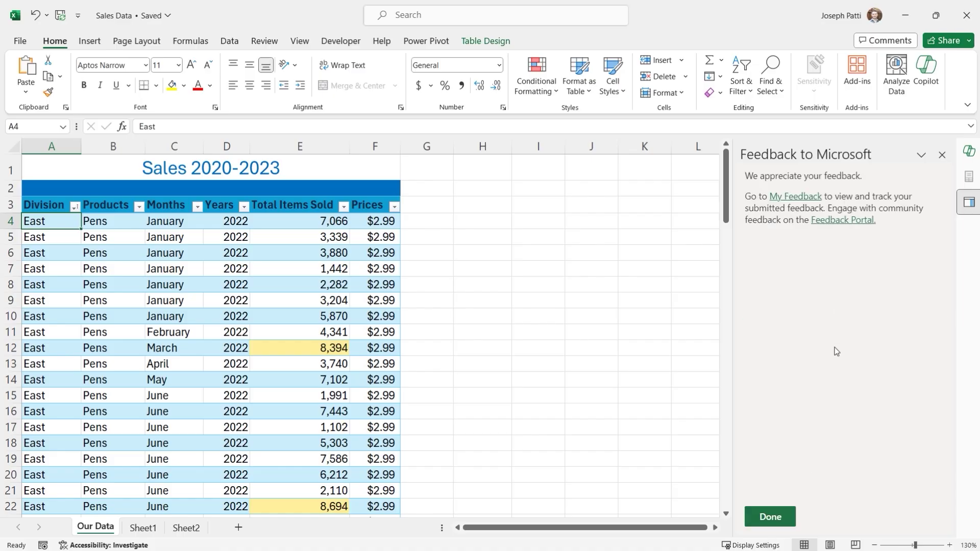
{"action": "left_click", "coordinate": [771, 517]}
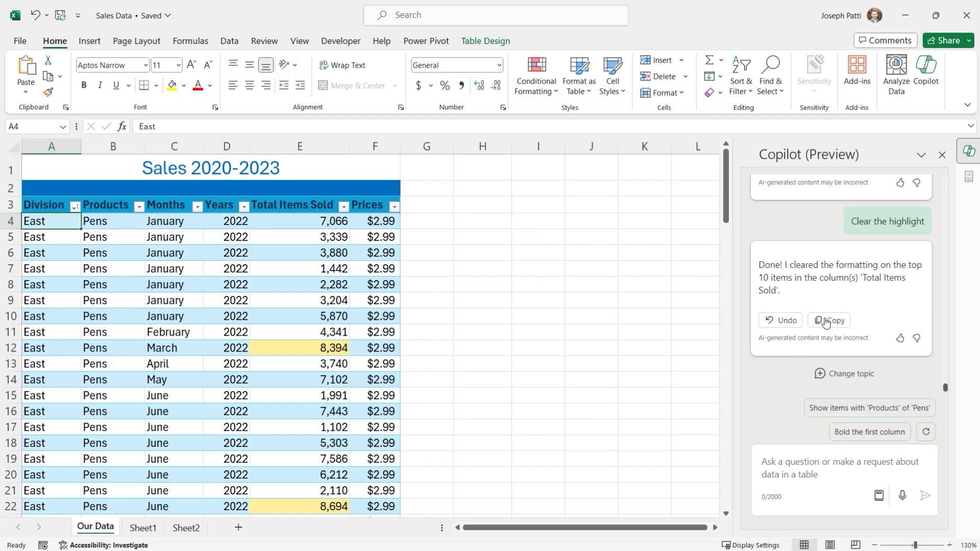
Clear the conditional formatting rules from the entire sheet.
{"action": "left_click", "coordinate": [535, 80]}
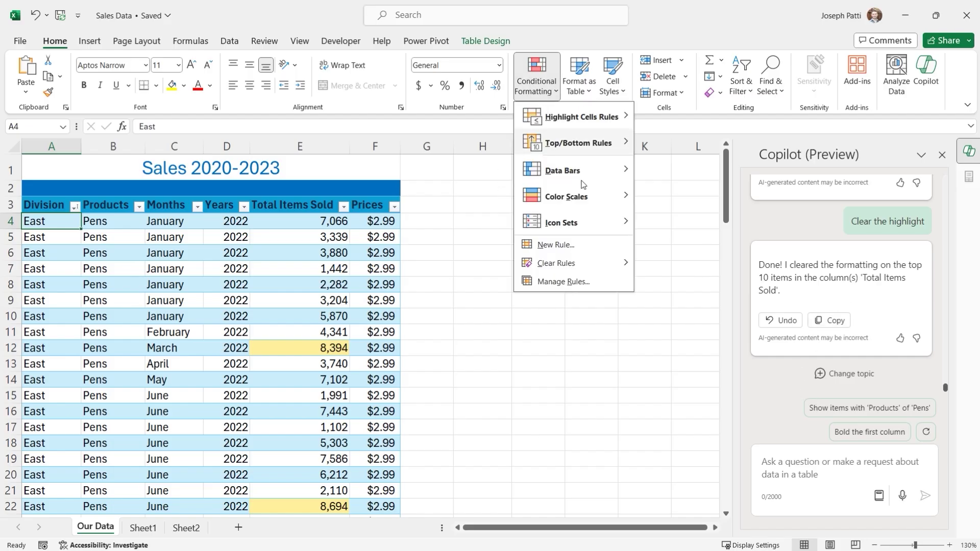
{"action": "mouse_move", "coordinate": [604, 268]}
{"action": "left_click", "coordinate": [688, 284]}
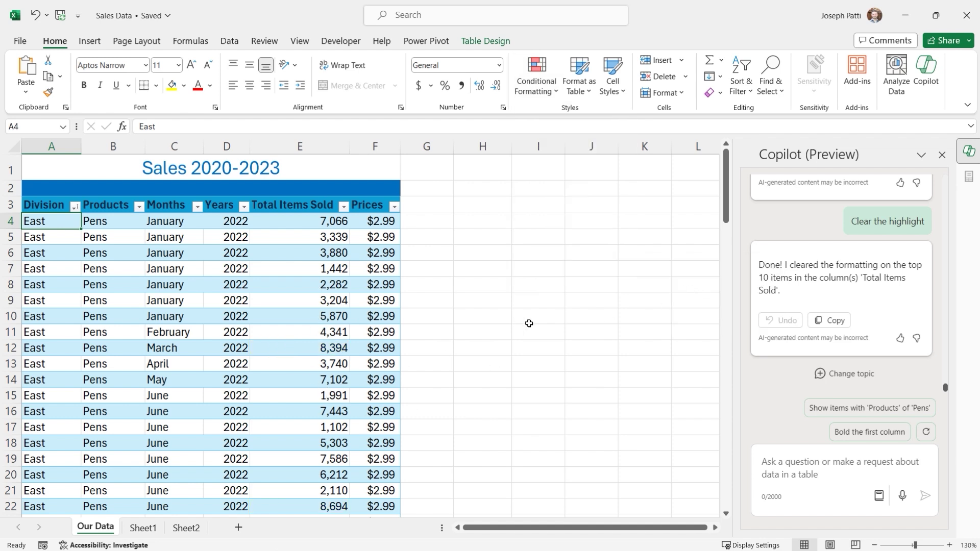
Ask Copilot to "please filter for the month of january".
{"action": "left_click", "coordinate": [813, 473]}
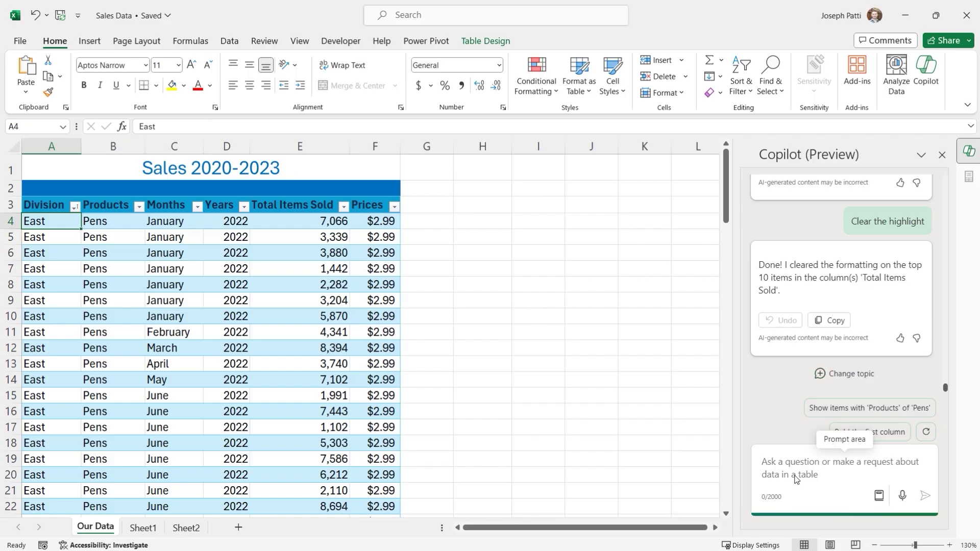
{"action": "type", "text": "pl"}
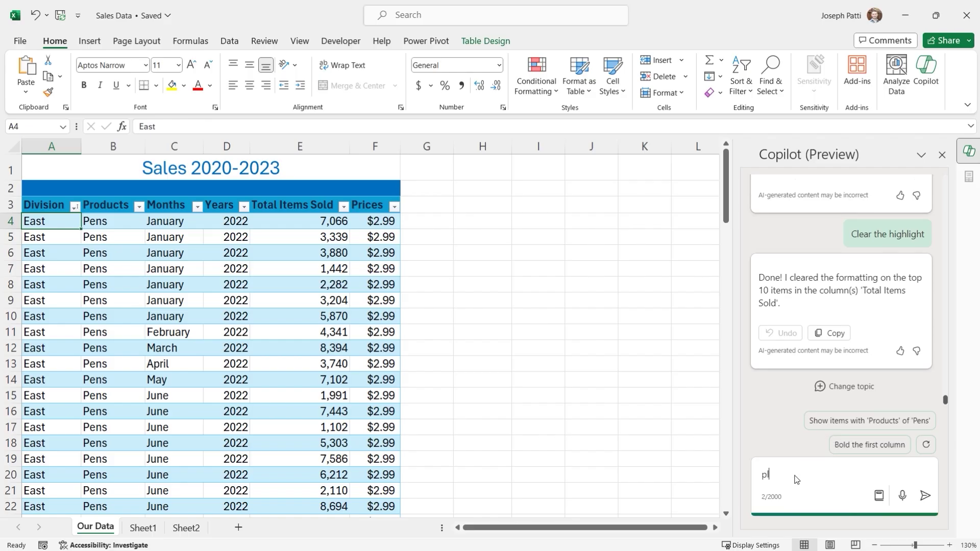
{"action": "type", "text": "ease filter for the month of january"}
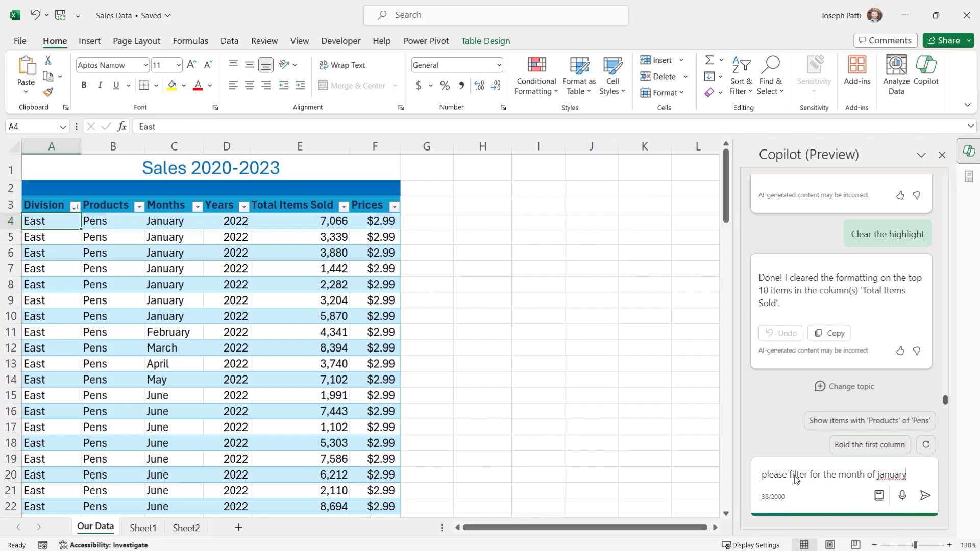
{"action": "key", "text": "Return"}
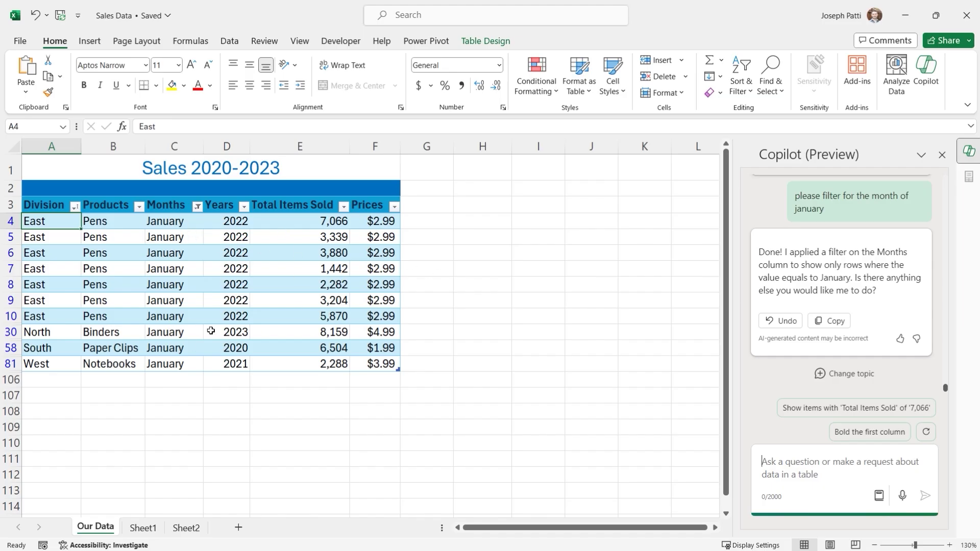
Ask Copilot to "clear all filters on table" instead of clearing the Months filter manually.
{"action": "left_click", "coordinate": [197, 206]}
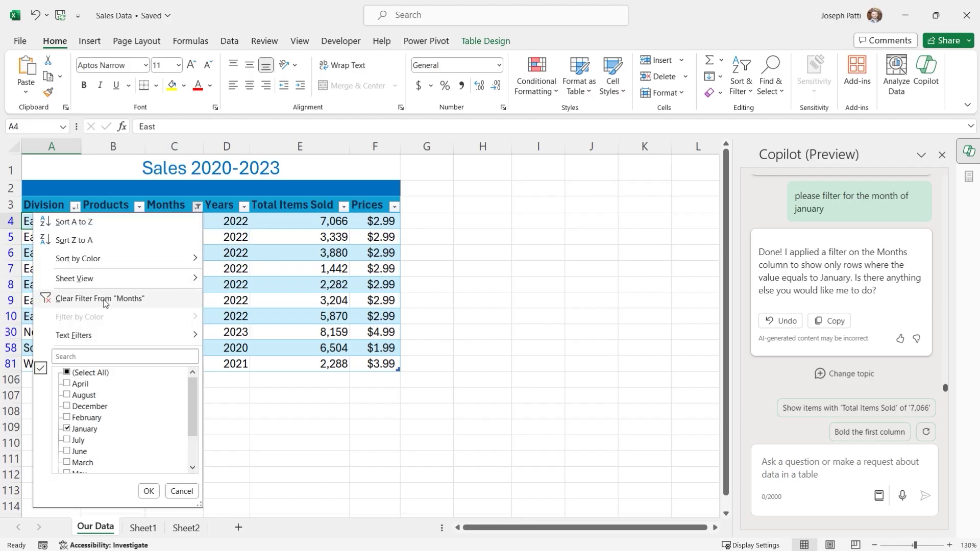
{"action": "left_click", "coordinate": [815, 471]}
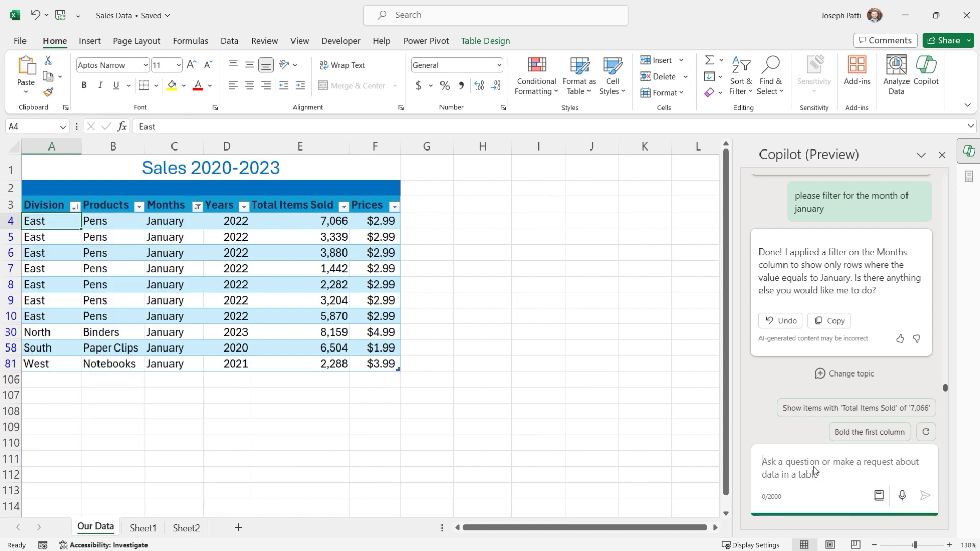
{"action": "type", "text": "cl"}
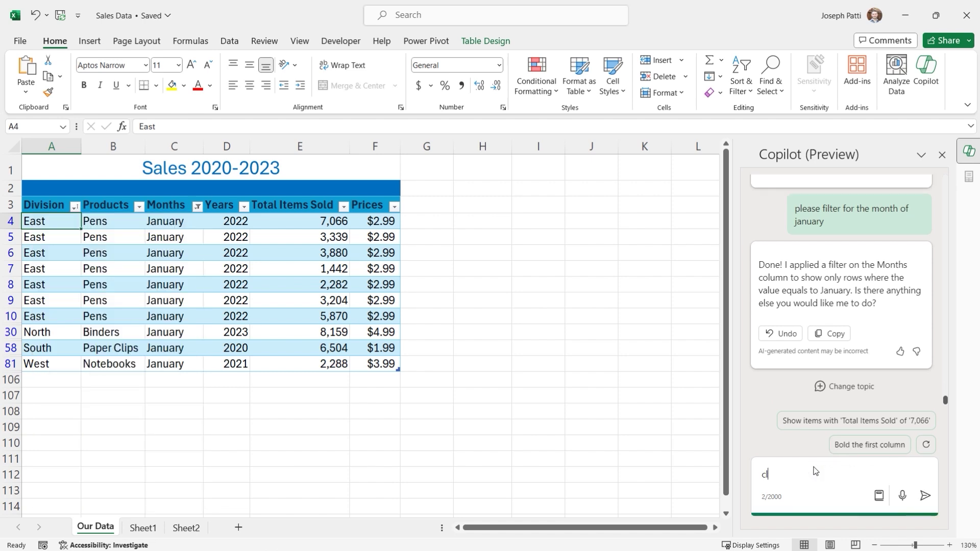
{"action": "type", "text": "ear all filters on table"}
{"action": "key", "text": "Return"}
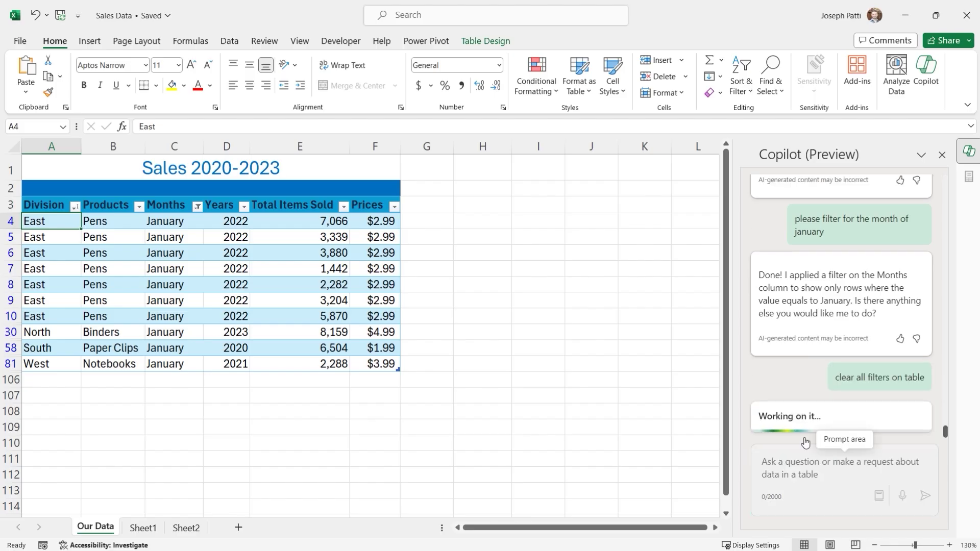
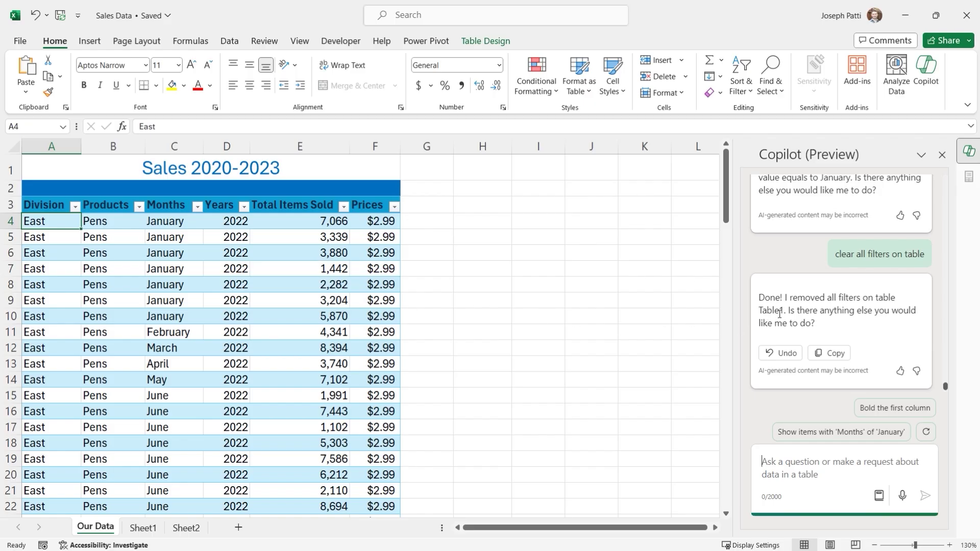
Display the design options of the sales table to check its table name.
{"action": "left_click", "coordinate": [476, 42]}
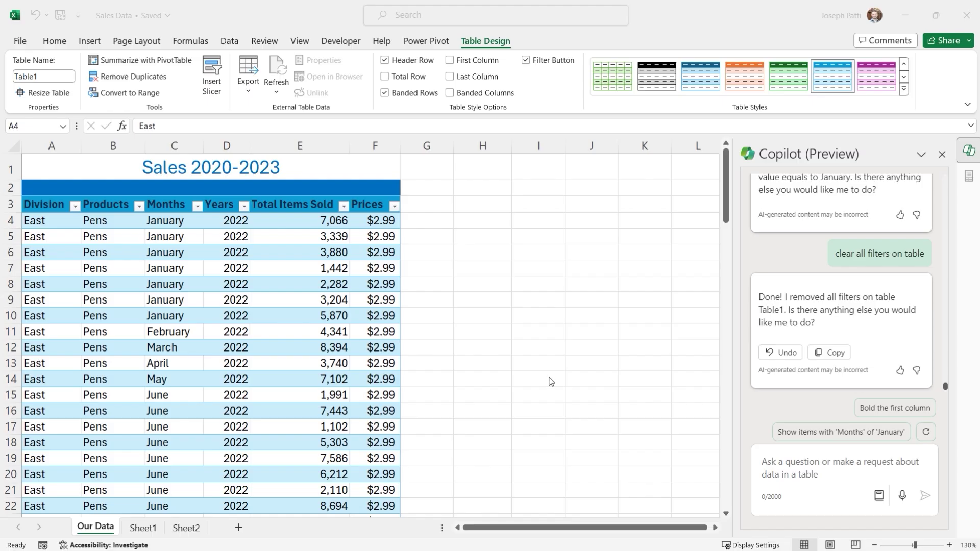
{"action": "left_click", "coordinate": [392, 243]}
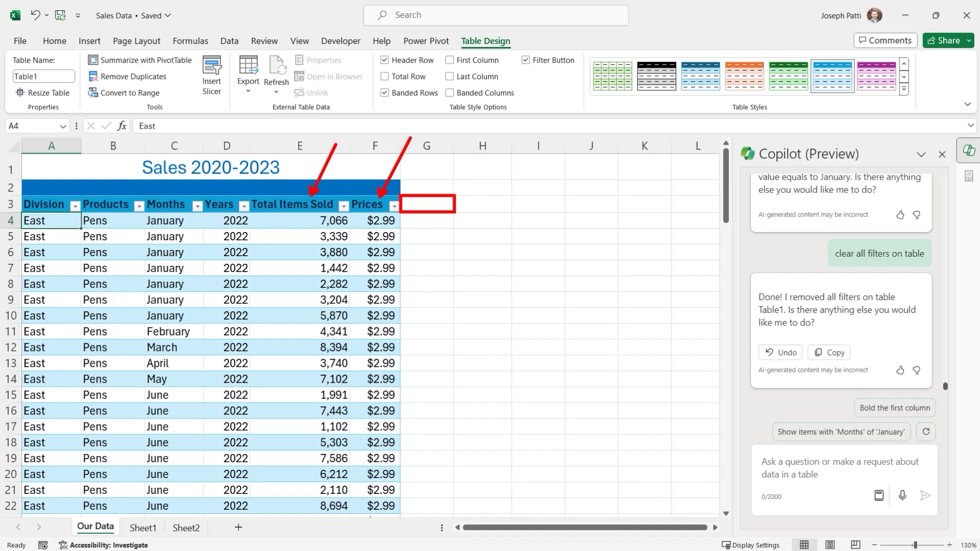
Ask Copilot to "Please create a new column called profit, by taking items and prices and muliplying them".
{"action": "left_click", "coordinate": [822, 470]}
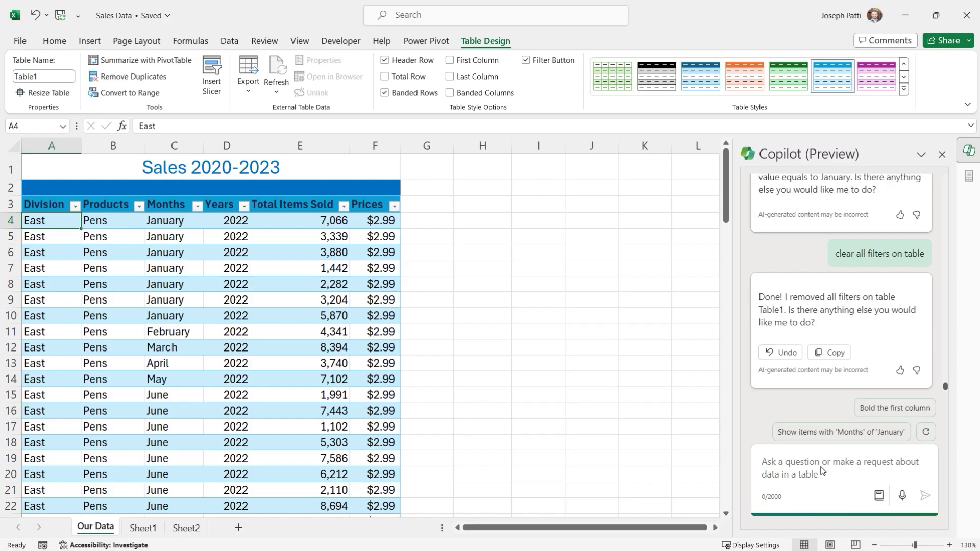
{"action": "type", "text": "P"}
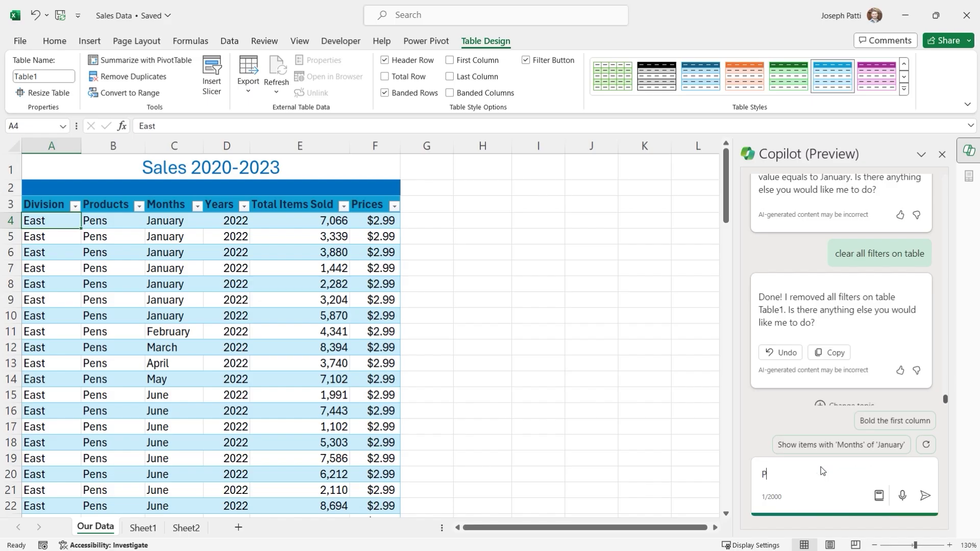
{"action": "type", "text": "lease create a new colu"}
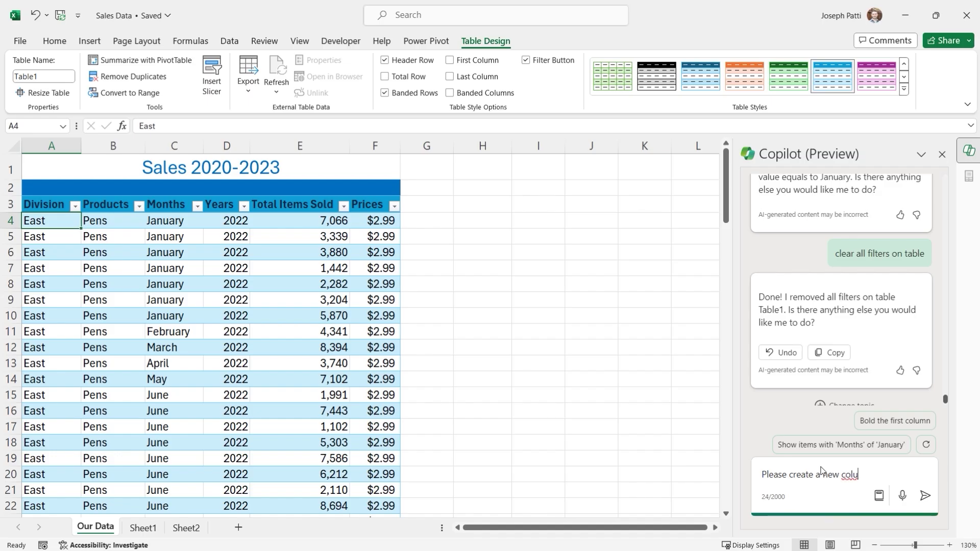
{"action": "type", "text": "mn called profit, by tak"}
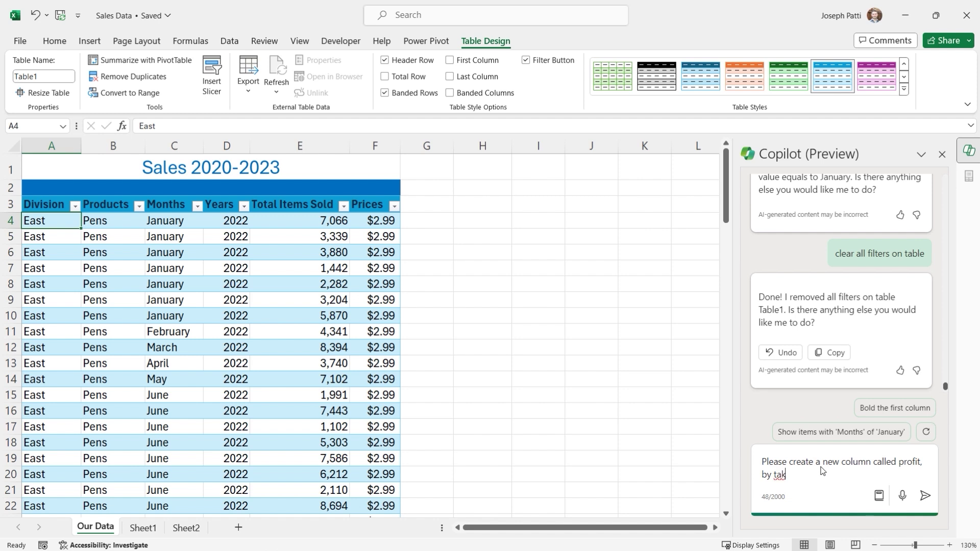
{"action": "type", "text": "ing items and prices and mulitplyin them"}
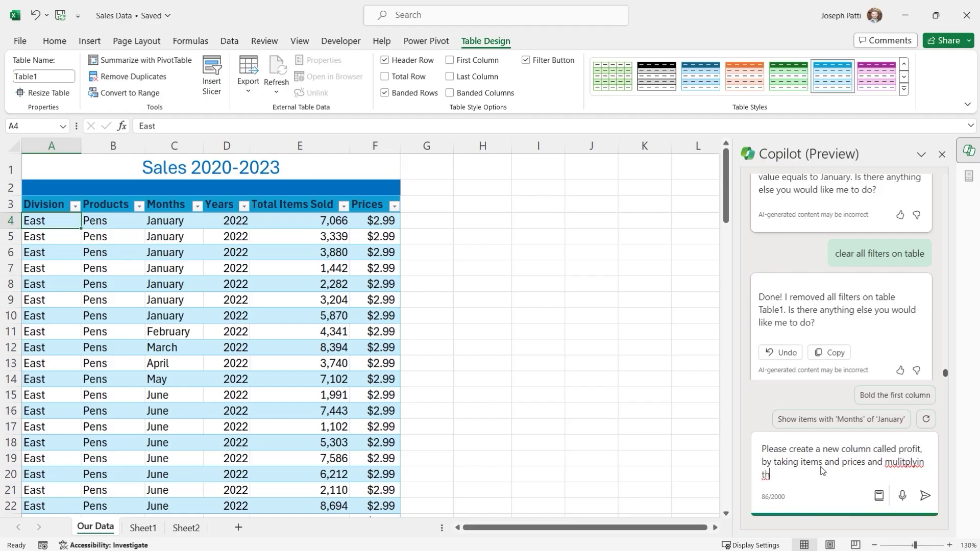
{"action": "key", "text": "BackSpace"}
{"action": "key", "text": "BackSpace"}
{"action": "key", "text": "BackSpace"}
{"action": "key", "text": "BackSpace"}
{"action": "key", "text": "BackSpace"}
{"action": "key", "text": "BackSpace"}
{"action": "key", "text": "BackSpace"}
{"action": "key", "text": "BackSpace"}
{"action": "key", "text": "BackSpace"}
{"action": "key", "text": "BackSpace"}
{"action": "key", "text": "BackSpace"}
{"action": "key", "text": "BackSpace"}
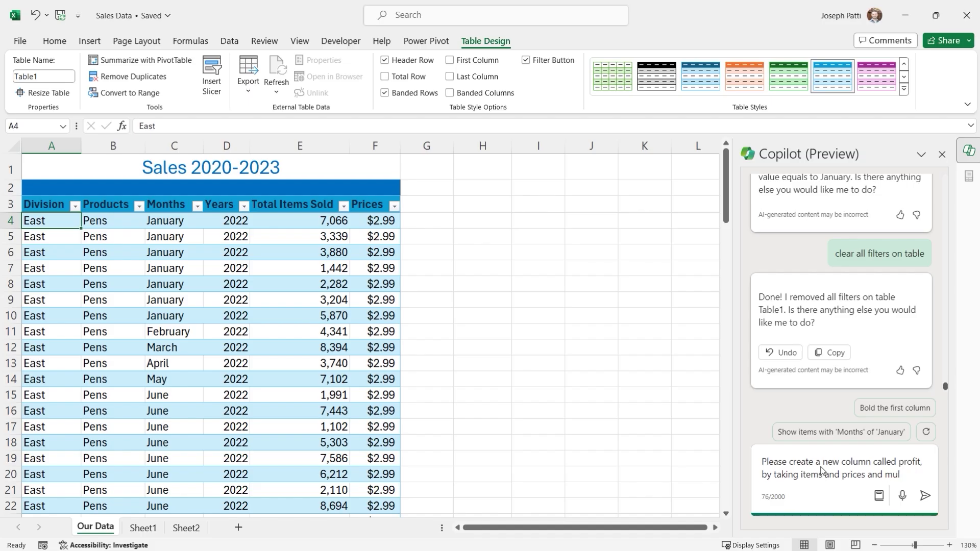
{"action": "type", "text": "iplying them"}
{"action": "key", "text": "Return"}
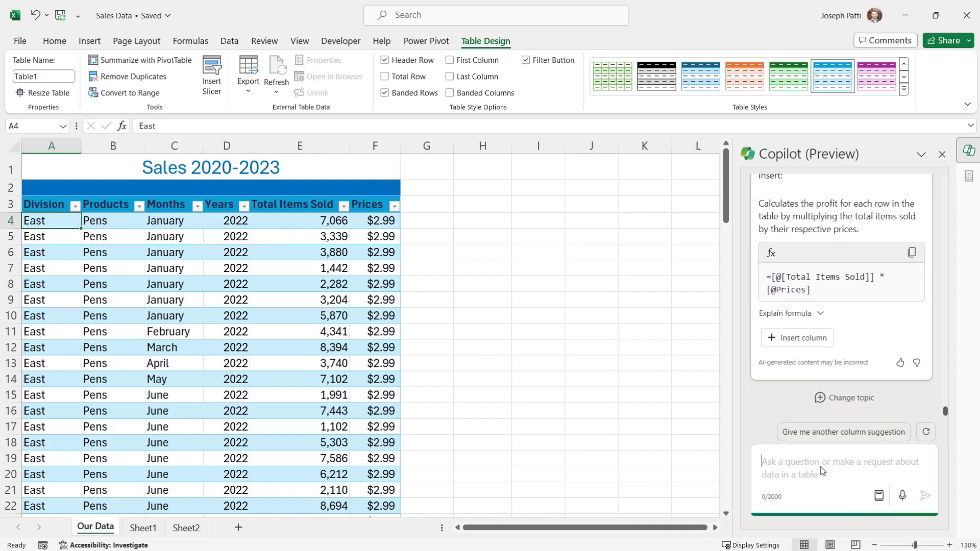
Expand the explanation of Copilot's suggested profit formula and insert the Profit column into the table.
{"action": "scroll", "coordinate": [852, 330], "scroll_direction": "up", "scroll_amount": 3}
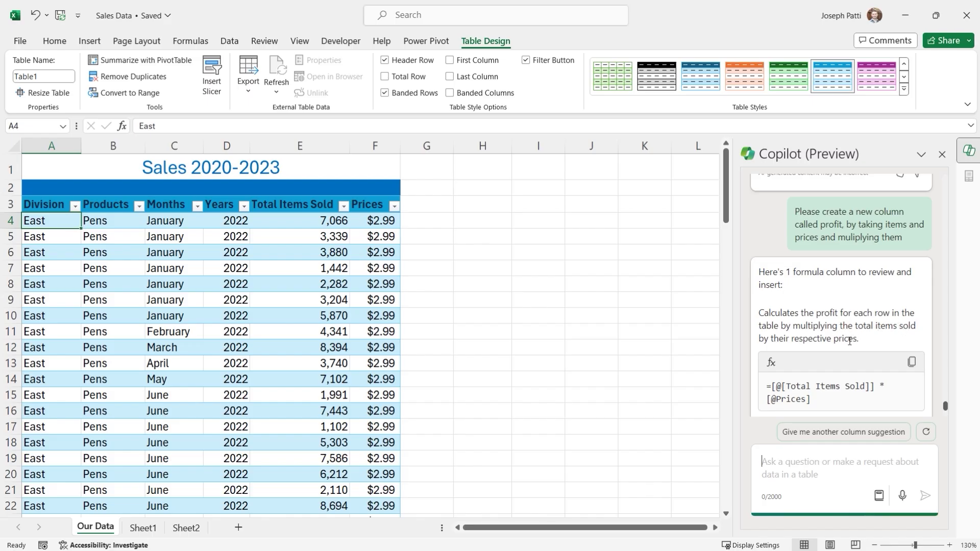
{"action": "scroll", "coordinate": [849, 341], "scroll_direction": "down", "scroll_amount": 1}
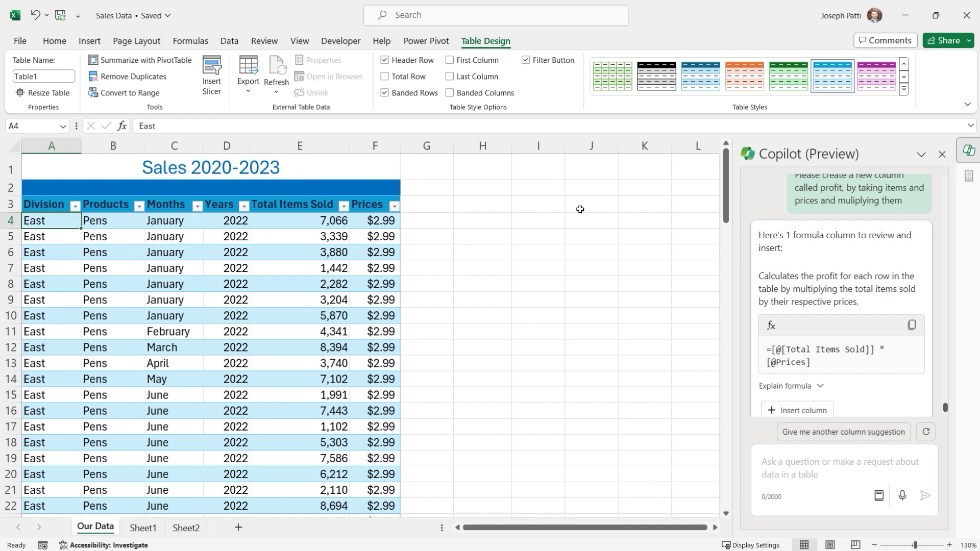
{"action": "scroll", "coordinate": [829, 346], "scroll_direction": "down", "scroll_amount": 1}
{"action": "scroll", "coordinate": [828, 346], "scroll_direction": "down", "scroll_amount": 1}
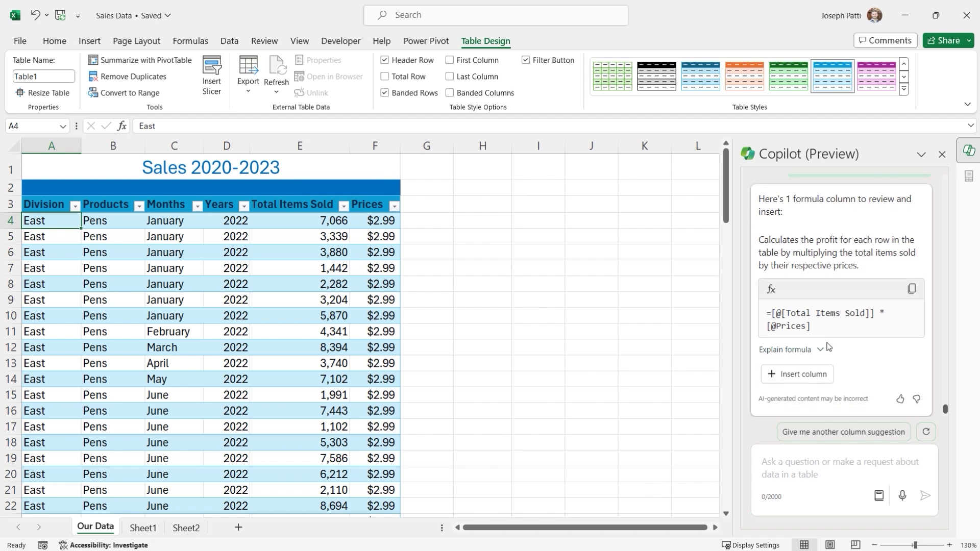
{"action": "left_click", "coordinate": [821, 351]}
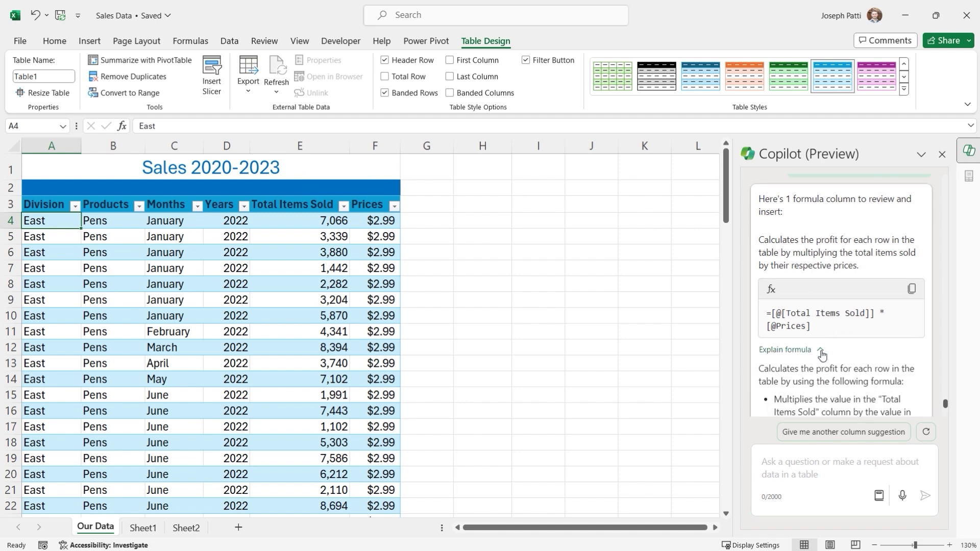
{"action": "scroll", "coordinate": [821, 355], "scroll_direction": "down", "scroll_amount": 2}
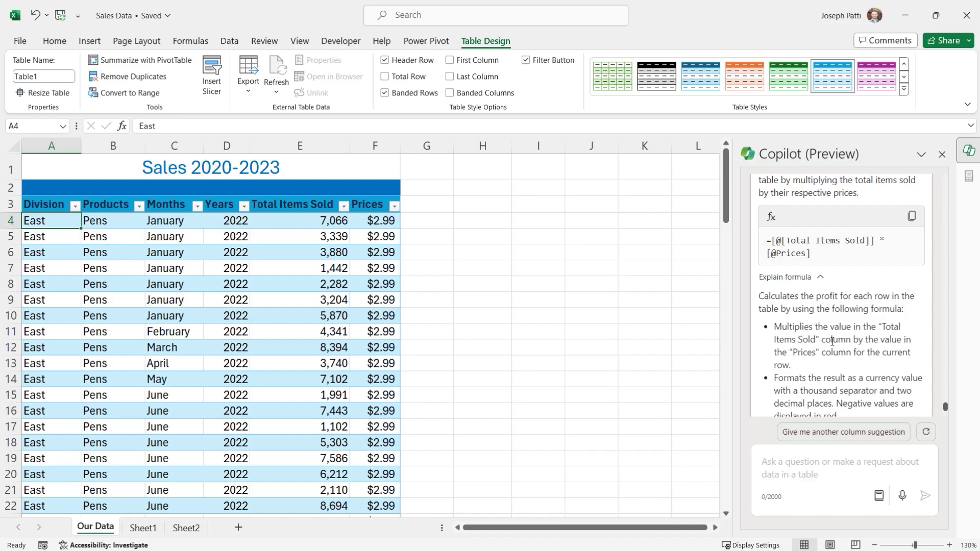
{"action": "scroll", "coordinate": [813, 341], "scroll_direction": "down", "scroll_amount": 3}
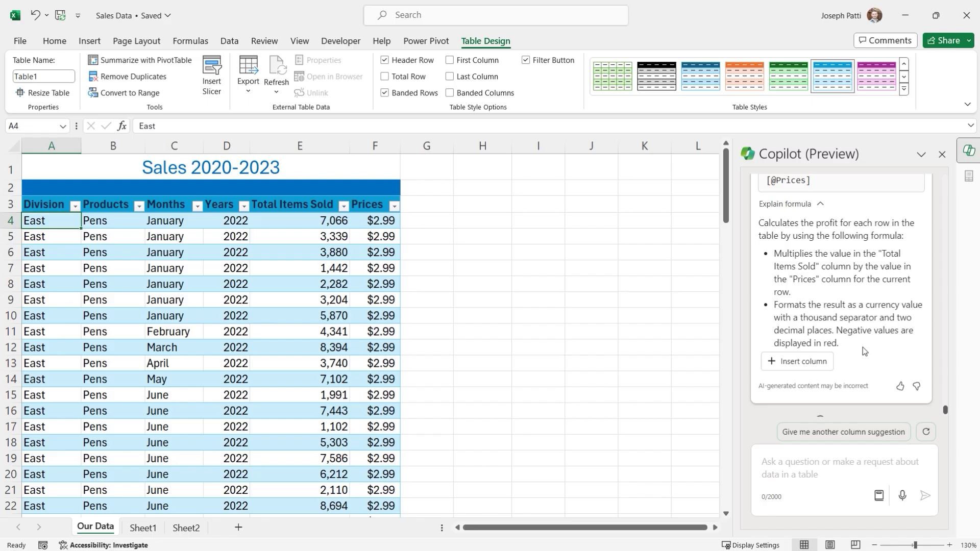
{"action": "left_click", "coordinate": [800, 366]}
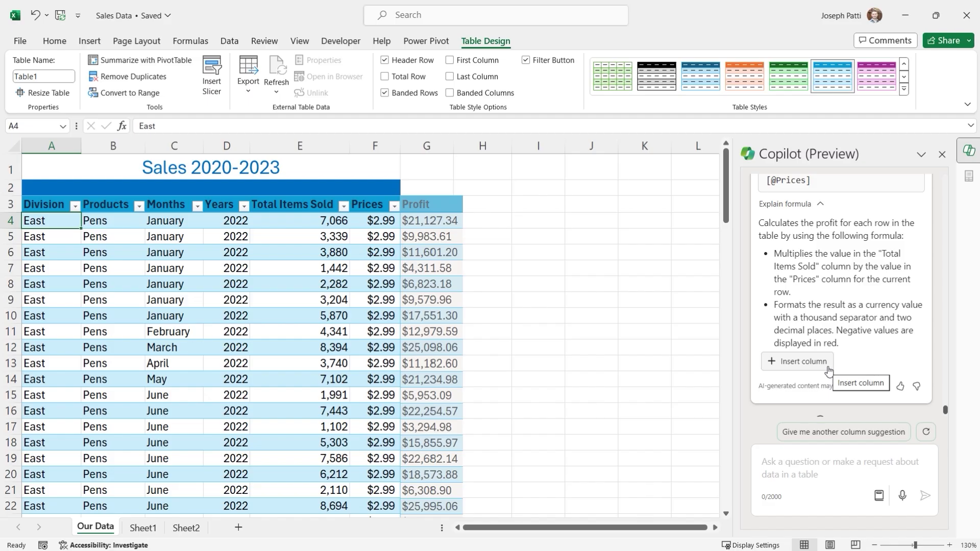
{"action": "left_click", "coordinate": [827, 369]}
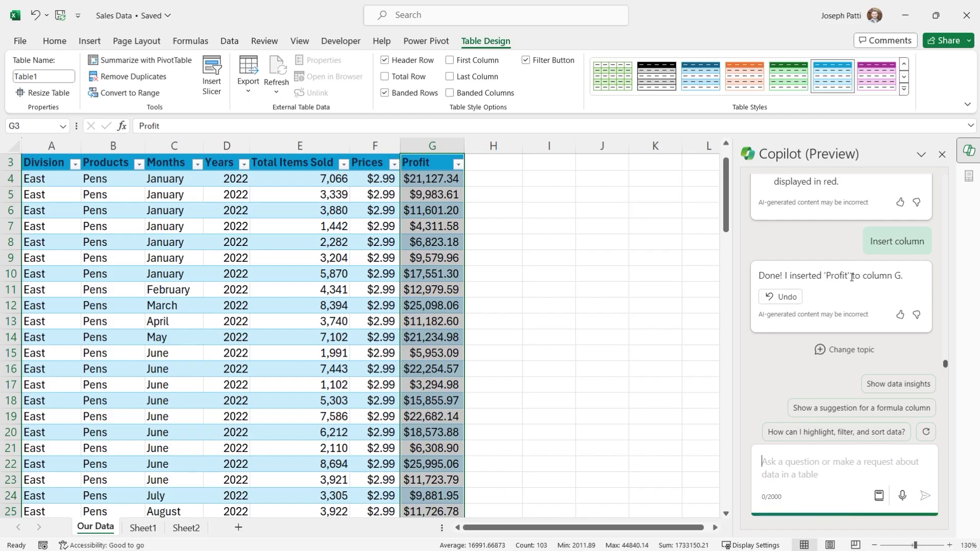
Merge and center A2:G2 so the blue band above the table headers also spans the Profit column.
{"action": "scroll", "coordinate": [455, 303], "scroll_direction": "up", "scroll_amount": 1}
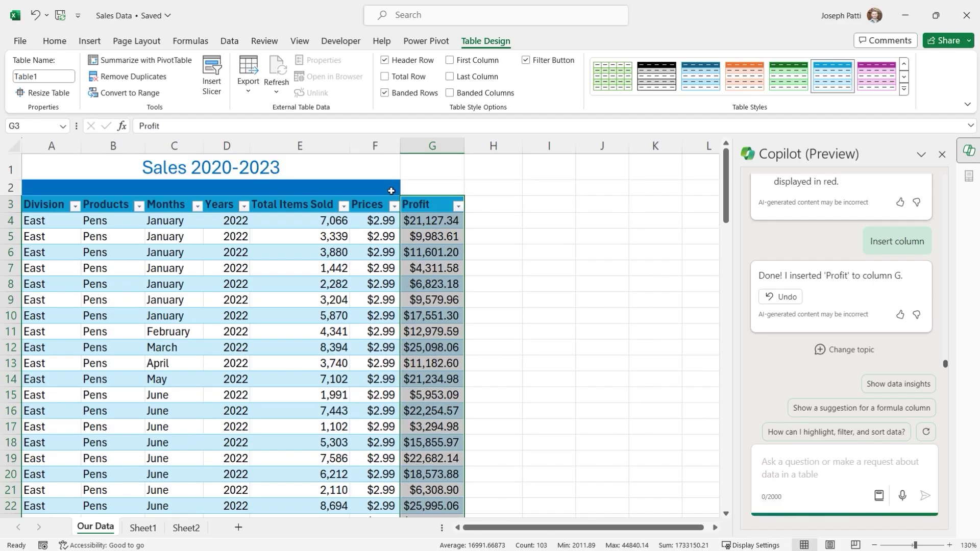
{"action": "left_click_drag", "start_coordinate": [208, 189], "coordinate": [431, 187]}
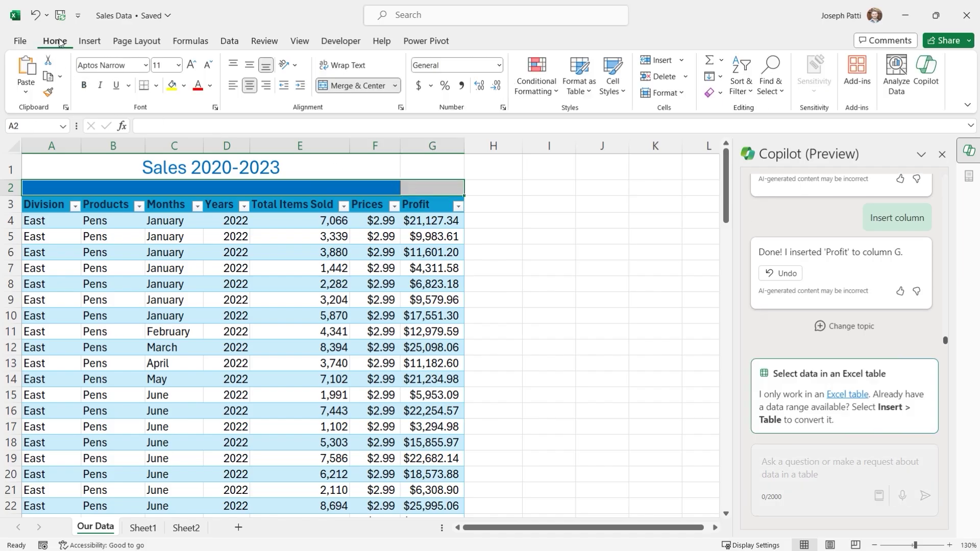
{"action": "left_click", "coordinate": [366, 87]}
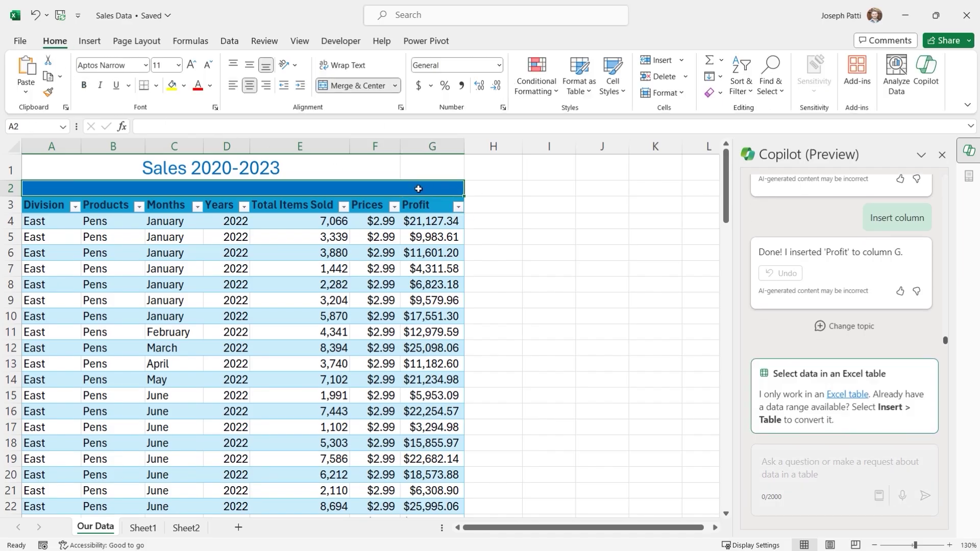
Select a cell inside the sales table, ask Copilot "What is my top profit", and read its answer.
{"action": "left_click", "coordinate": [434, 251]}
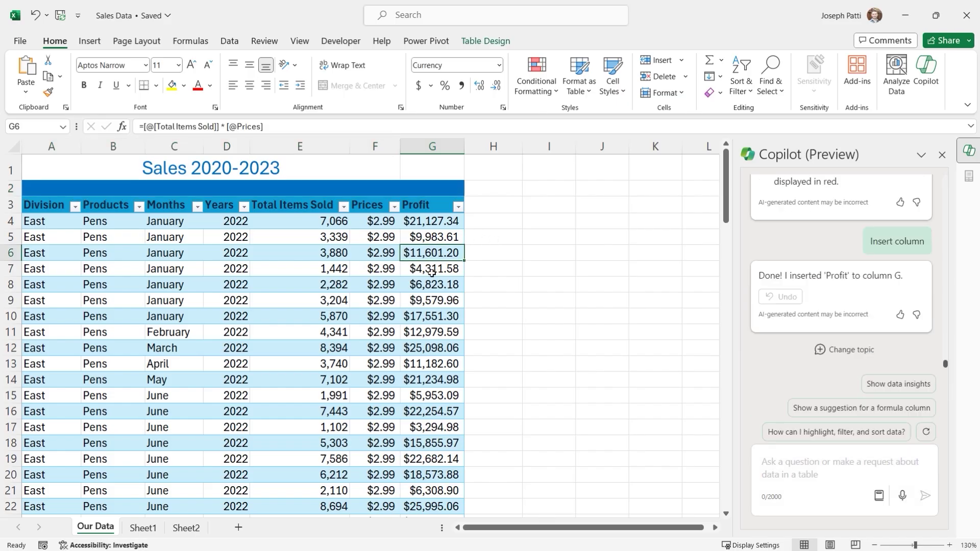
{"action": "left_click", "coordinate": [319, 284]}
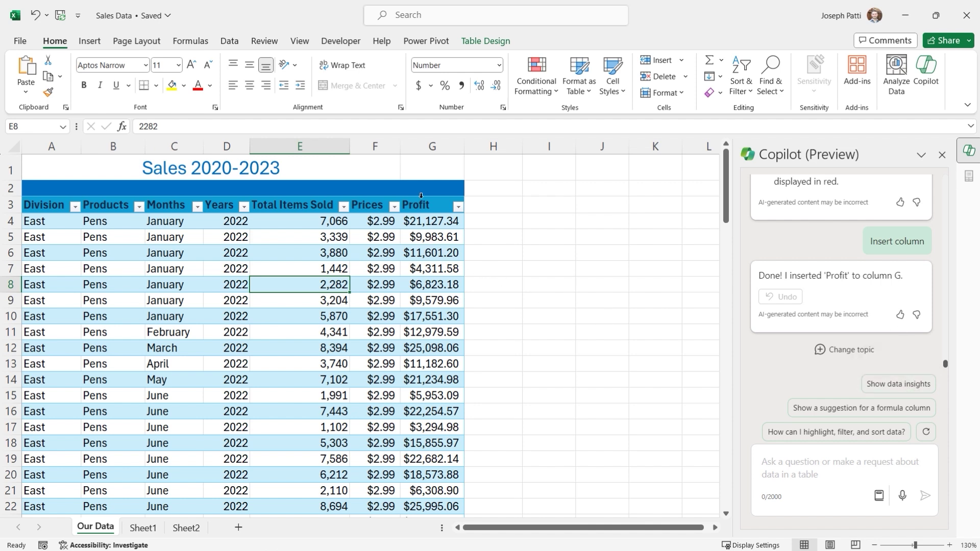
{"action": "left_click", "coordinate": [822, 467]}
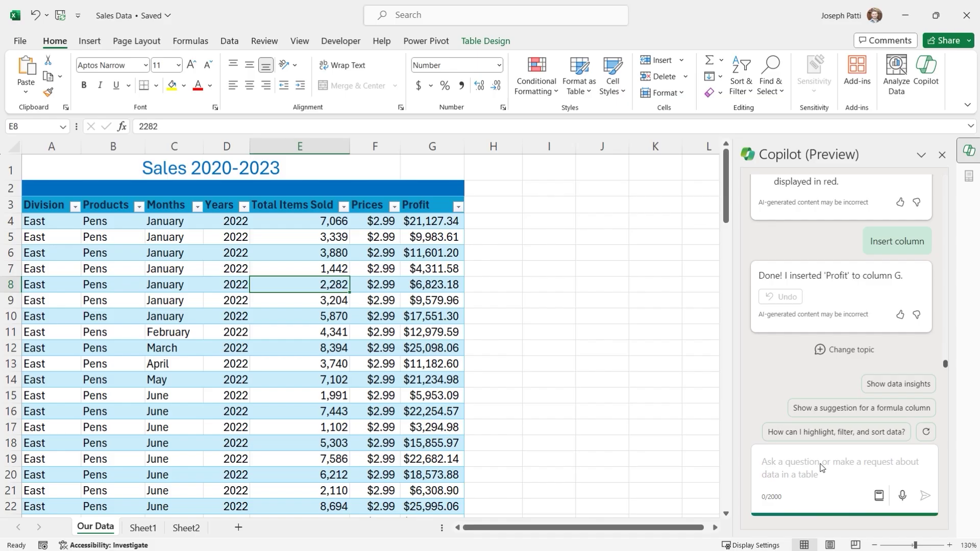
{"action": "type", "text": "What is my "}
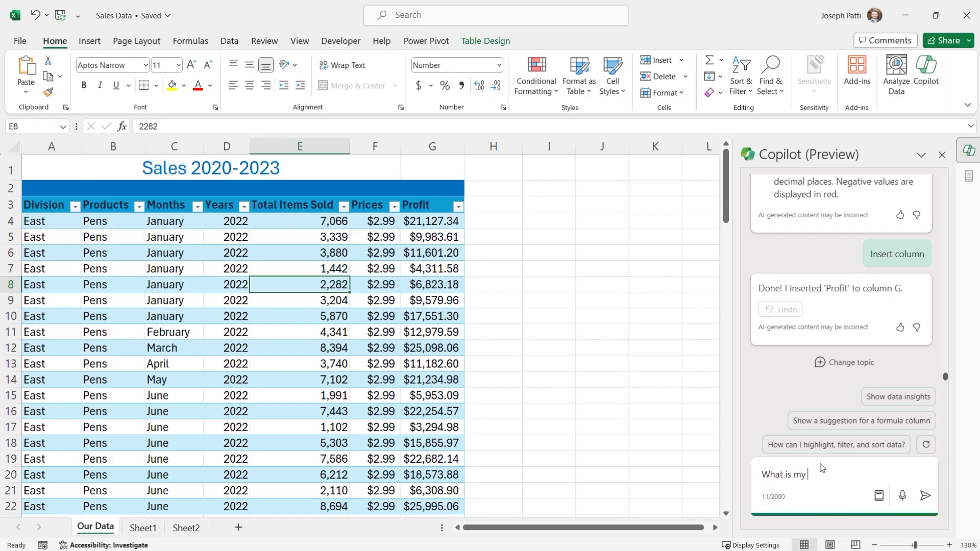
{"action": "type", "text": "top profit"}
{"action": "key", "text": "Return"}
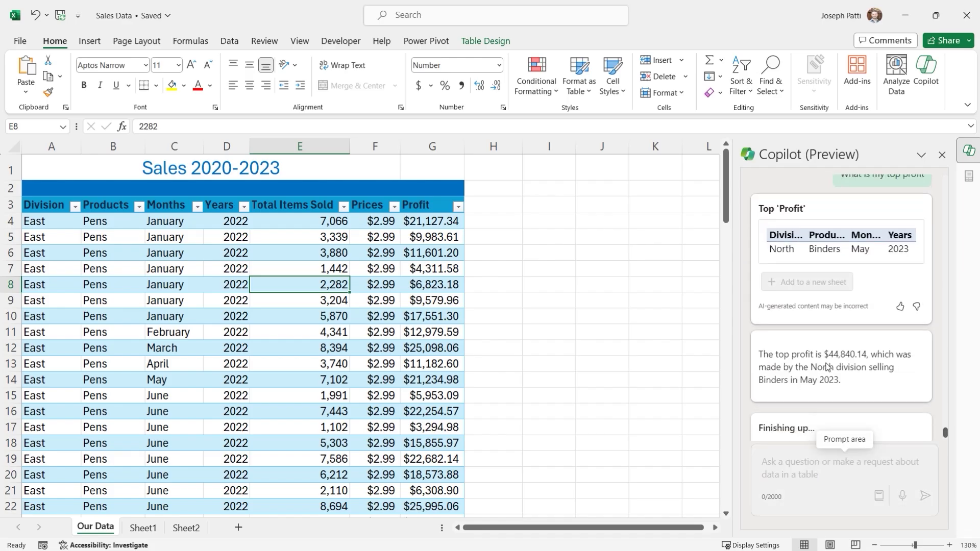
{"action": "scroll", "coordinate": [866, 266], "scroll_direction": "up", "scroll_amount": 2}
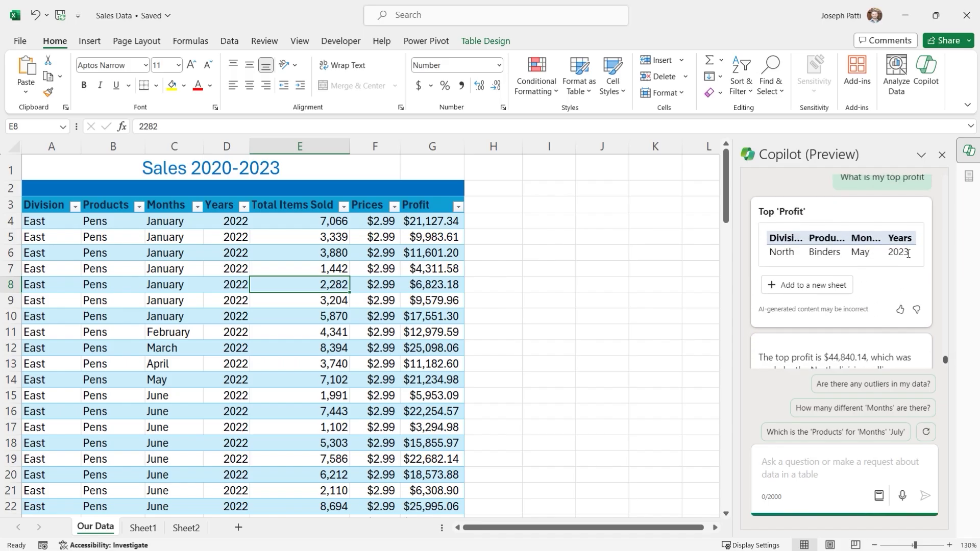
{"action": "scroll", "coordinate": [829, 272], "scroll_direction": "down", "scroll_amount": 1}
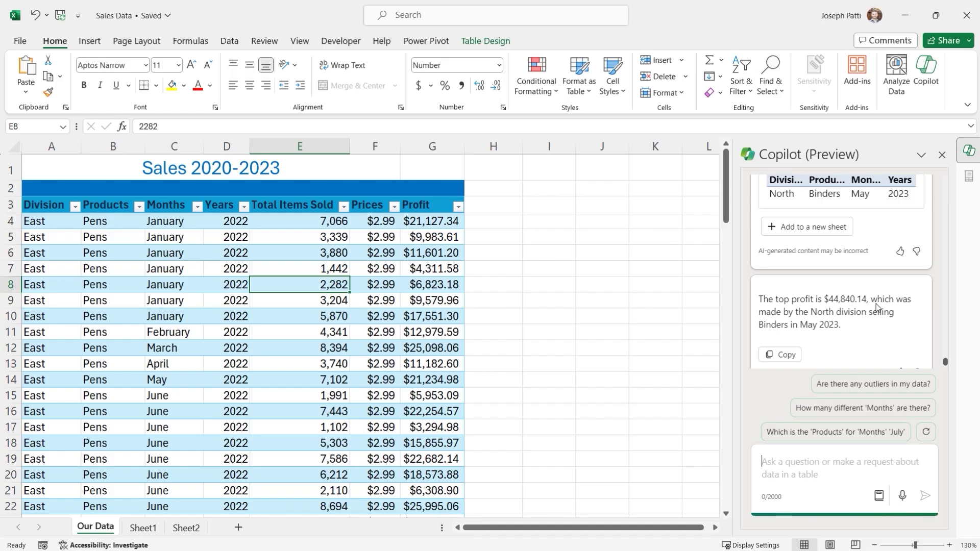
{"action": "scroll", "coordinate": [873, 331], "scroll_direction": "down", "scroll_amount": 1}
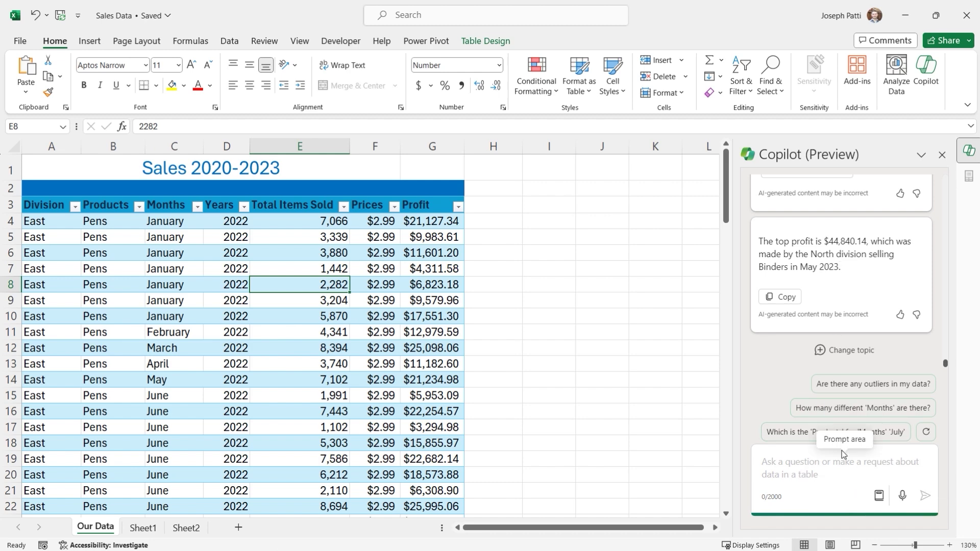
Change the Copilot topic and request a suggestion for a formula column.
{"action": "left_click", "coordinate": [861, 358]}
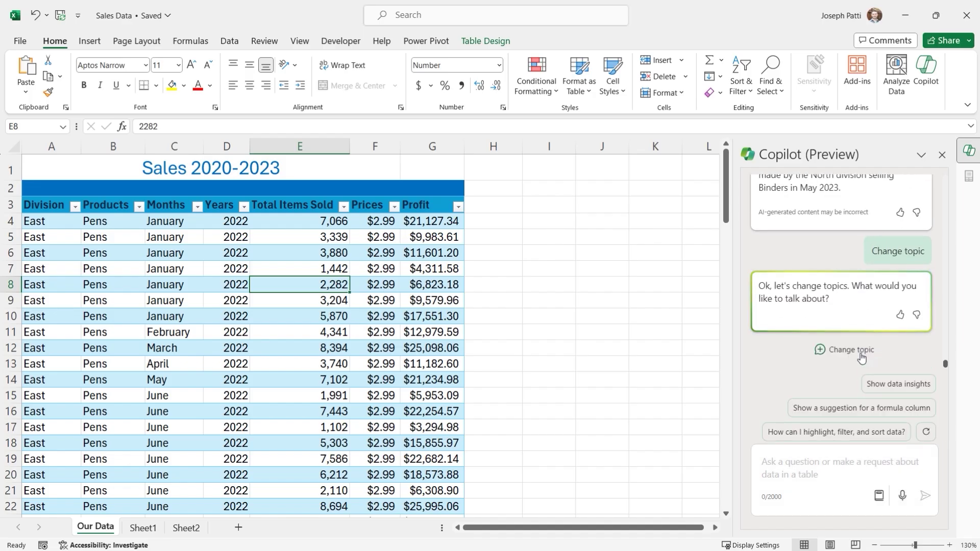
{"action": "left_click", "coordinate": [887, 412]}
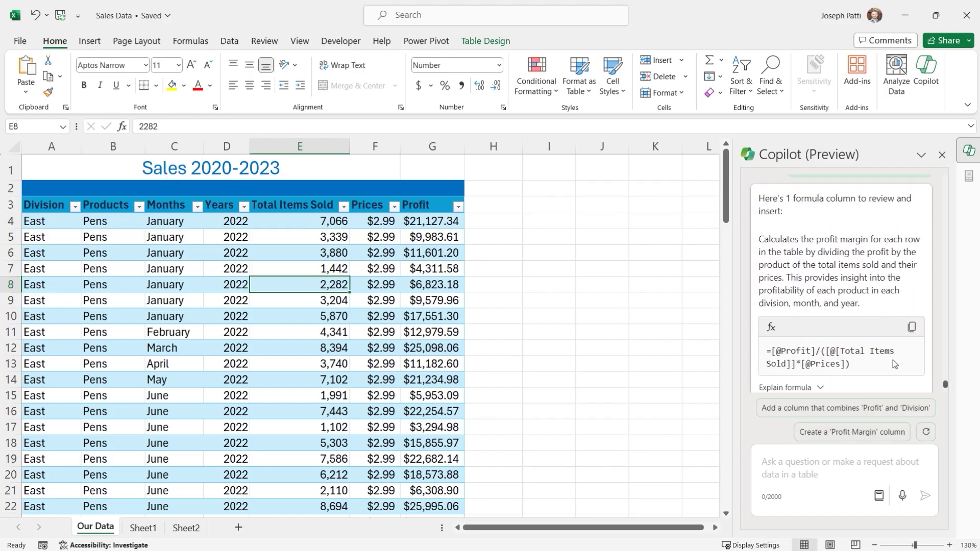
Review Copilot's suggested Profit Margin column by expanding the formula's explanation and previewing the column.
{"action": "scroll", "coordinate": [857, 265], "scroll_direction": "up", "scroll_amount": 3}
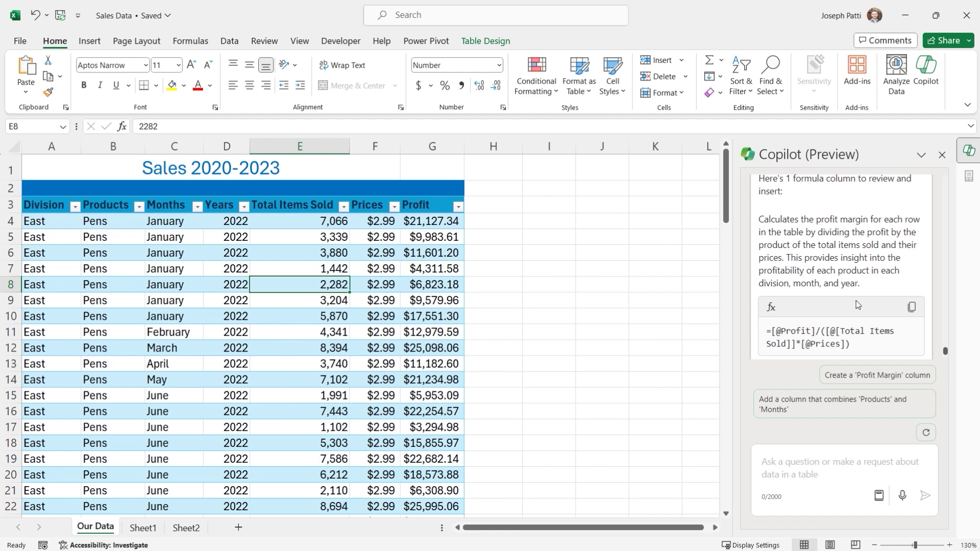
{"action": "scroll", "coordinate": [825, 326], "scroll_direction": "down", "scroll_amount": 1}
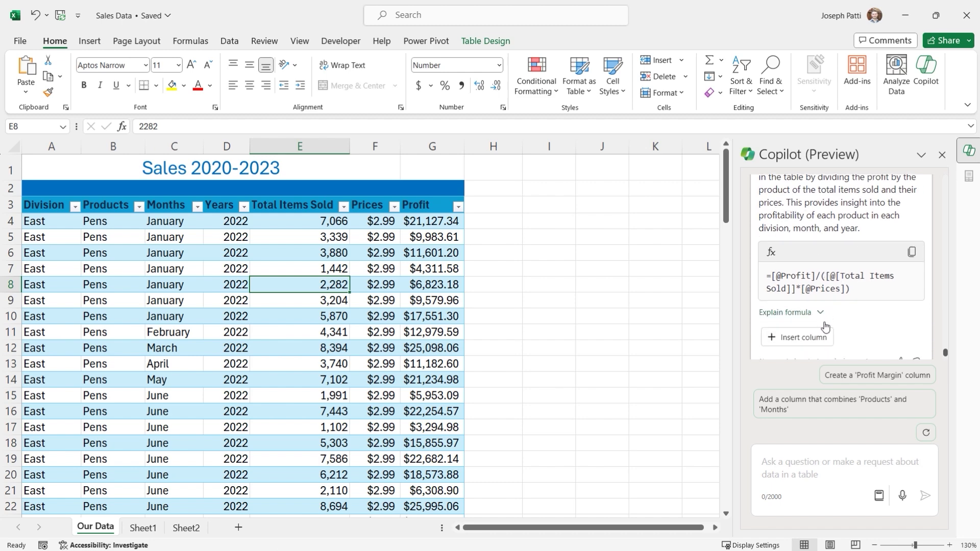
{"action": "left_click", "coordinate": [820, 312]}
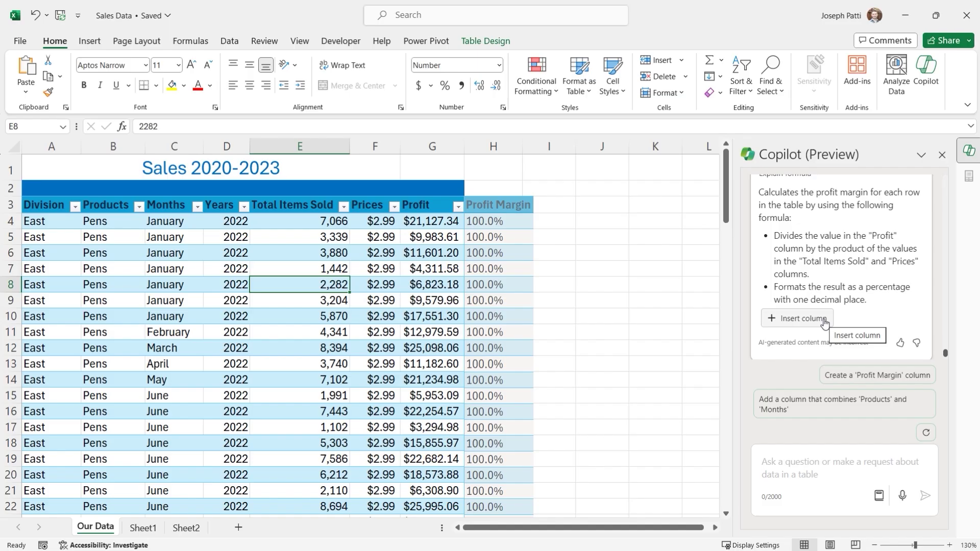
Send Copilot the request "create profit projection column by taking profits and increasing them by 3%".
{"action": "left_click", "coordinate": [810, 468]}
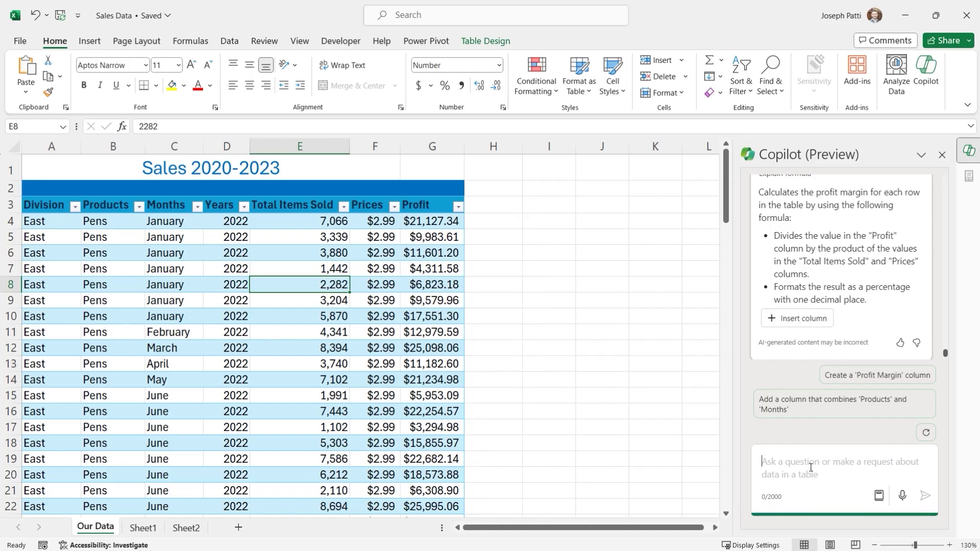
{"action": "type", "text": "cre"}
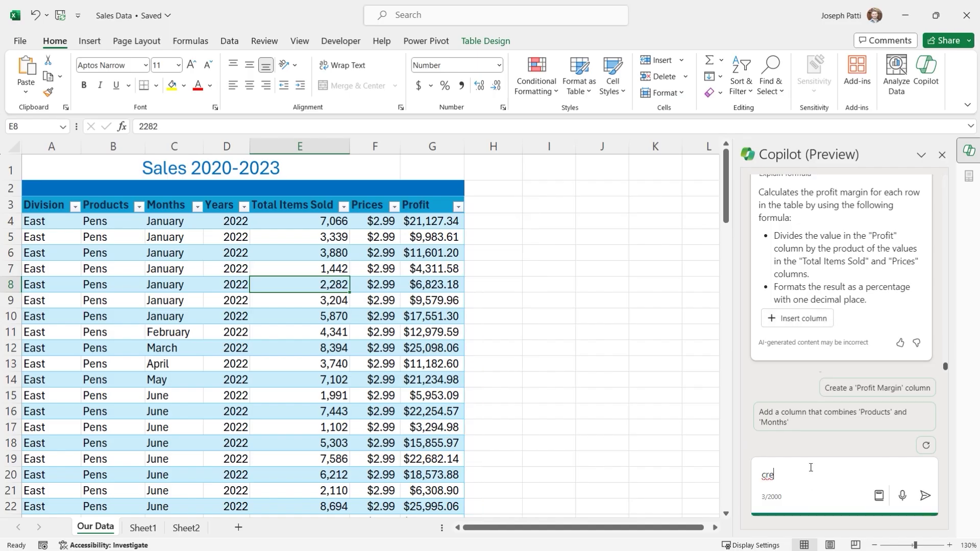
{"action": "type", "text": "ate projectio"}
{"action": "key", "text": "BackSpace"}
{"action": "key", "text": "BackSpace"}
{"action": "key", "text": "BackSpace"}
{"action": "key", "text": "BackSpace"}
{"action": "key", "text": "BackSpace"}
{"action": "key", "text": "BackSpace"}
{"action": "key", "text": "BackSpace"}
{"action": "type", "text": "ofit projection by taking"}
{"action": "type", "text": "profits"}
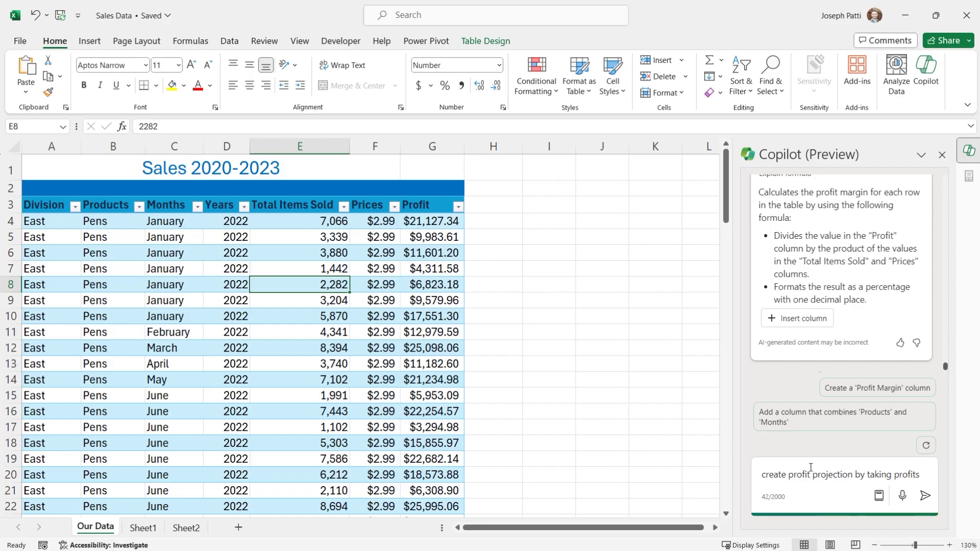
{"action": "type", "text": " and increasi"}
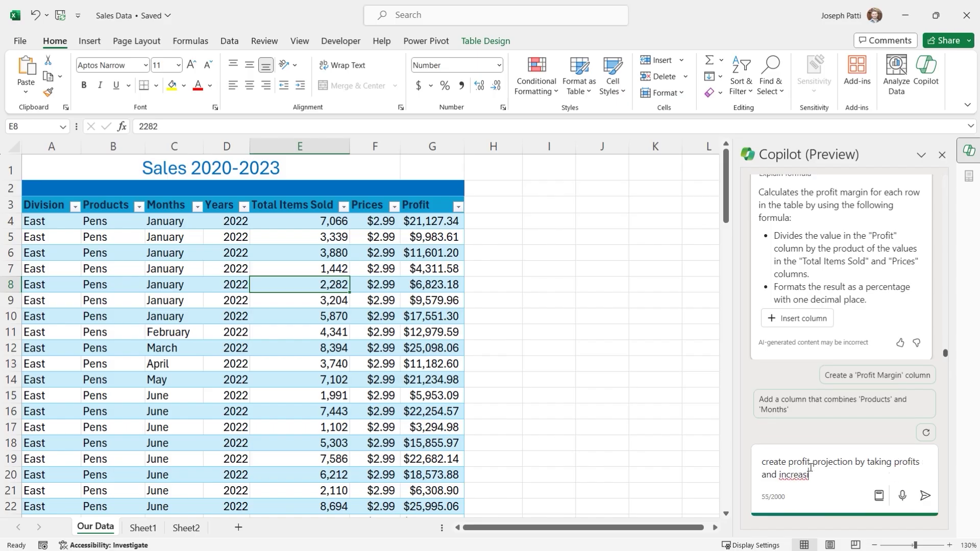
{"action": "type", "text": "ng them by 3%"}
{"action": "left_click", "coordinate": [855, 462]}
{"action": "type", "text": "colum"}
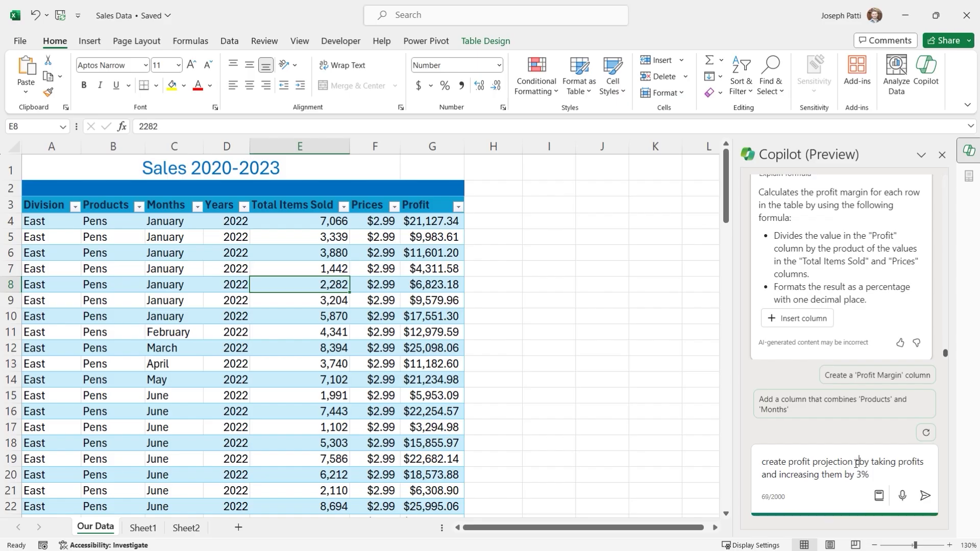
{"action": "type", "text": "n"}
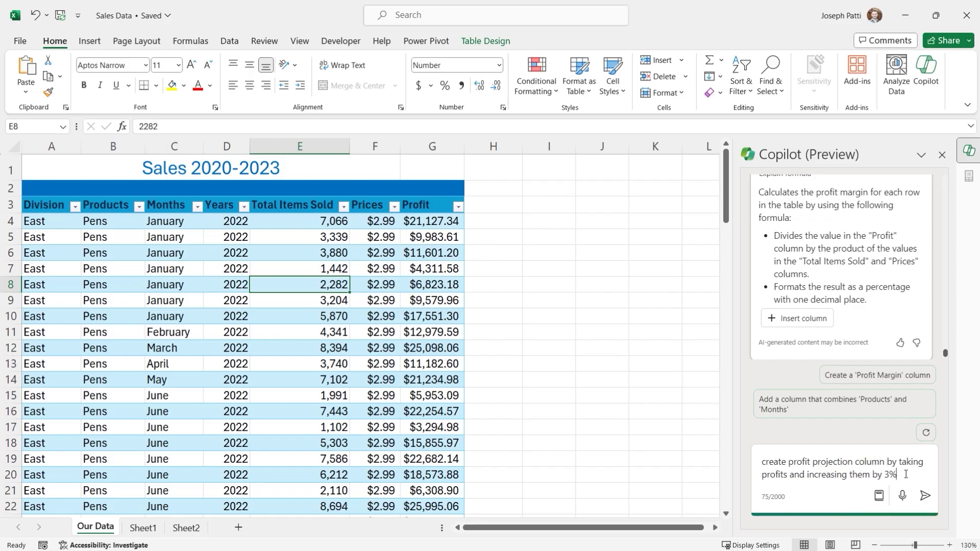
{"action": "left_click", "coordinate": [925, 496]}
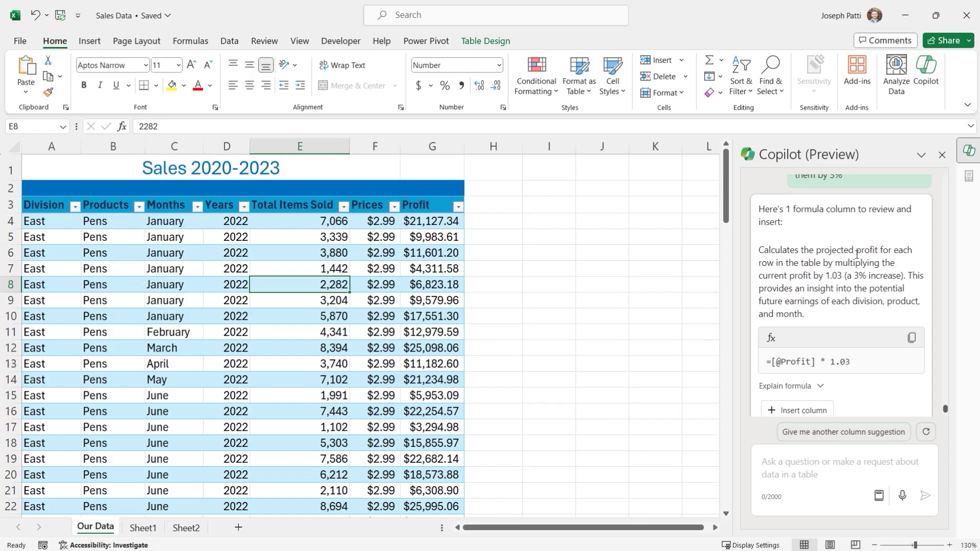
Preview Copilot's suggested Profit Projection column and insert it into the sales table.
{"action": "scroll", "coordinate": [835, 289], "scroll_direction": "down", "scroll_amount": 3}
{"action": "mouse_move", "coordinate": [816, 345]}
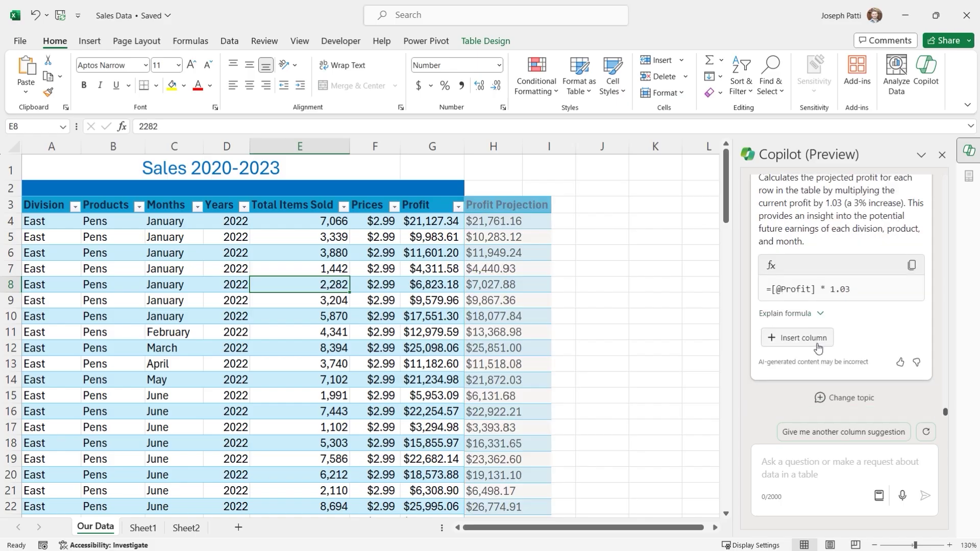
{"action": "left_click", "coordinate": [815, 345]}
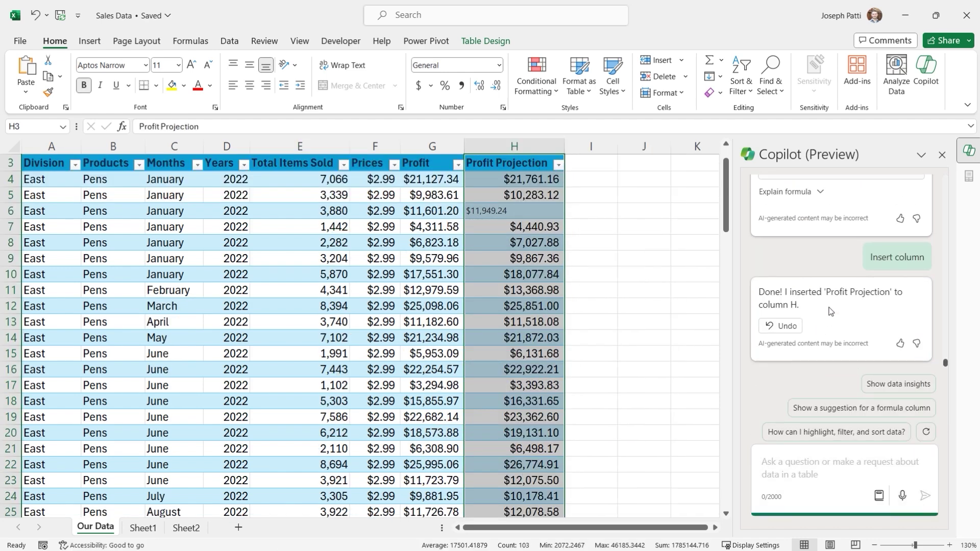
Copy the formatting of H5 onto H6 so the mismatched Profit Projection cell matches its column.
{"action": "left_click", "coordinate": [437, 242]}
{"action": "scroll", "coordinate": [493, 336], "scroll_direction": "up", "scroll_amount": 1}
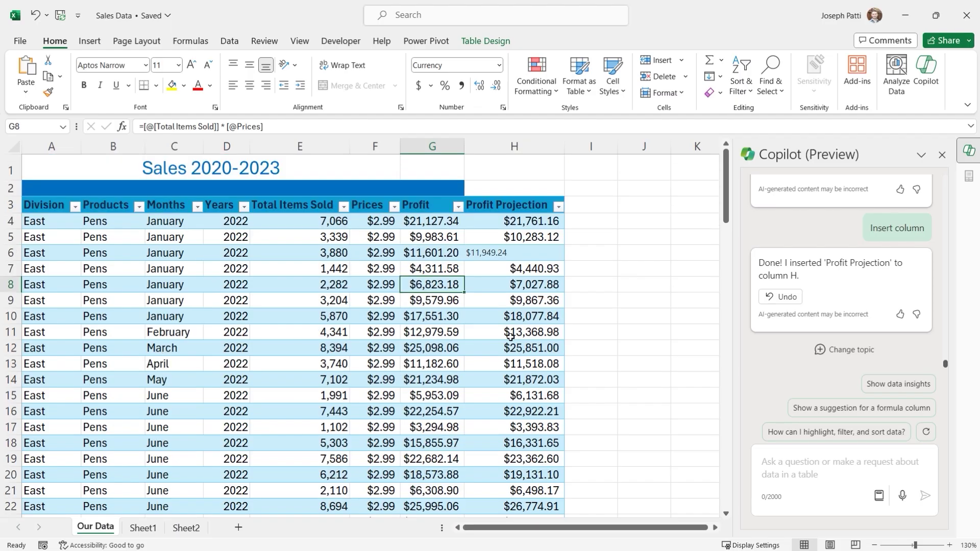
{"action": "left_click", "coordinate": [511, 252]}
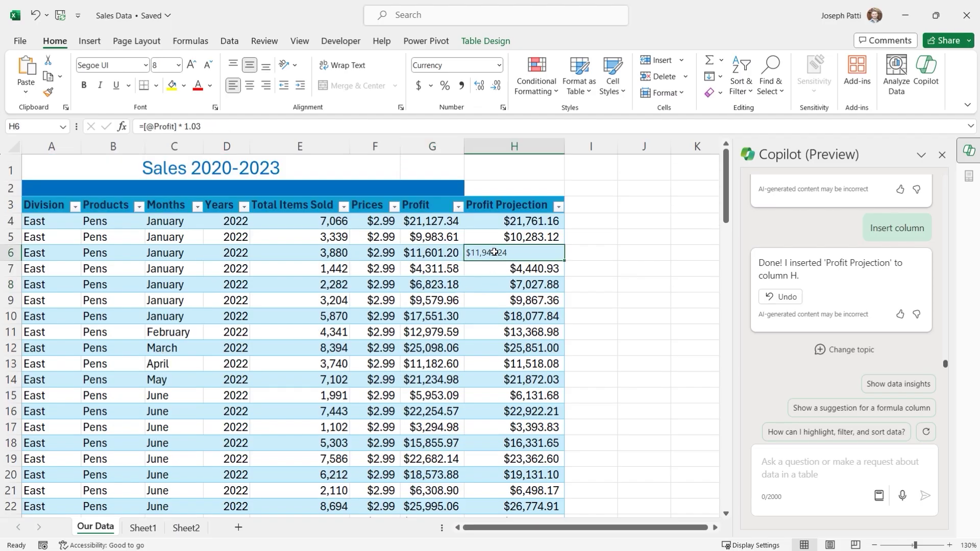
{"action": "left_click", "coordinate": [525, 239]}
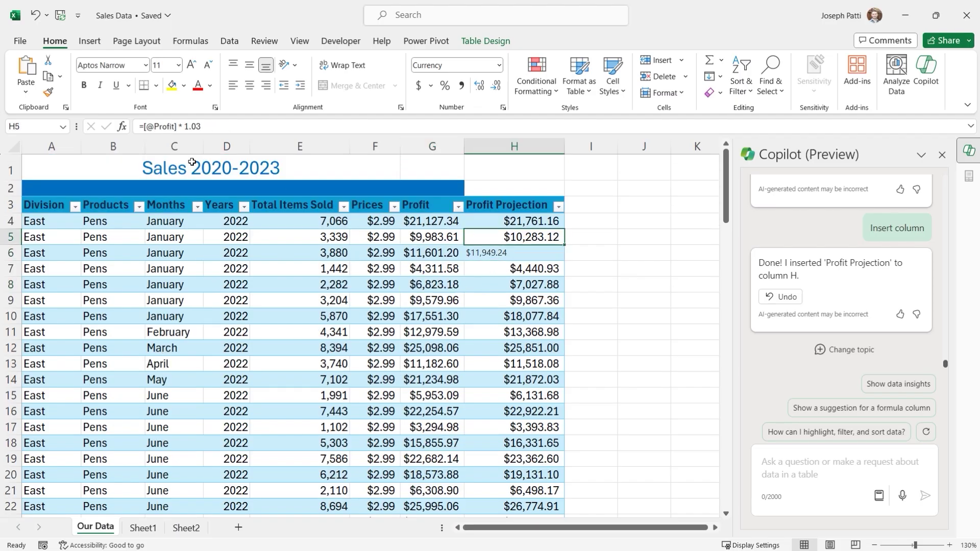
{"action": "left_click", "coordinate": [48, 92]}
{"action": "left_click", "coordinate": [497, 255]}
{"action": "left_click", "coordinate": [434, 300]}
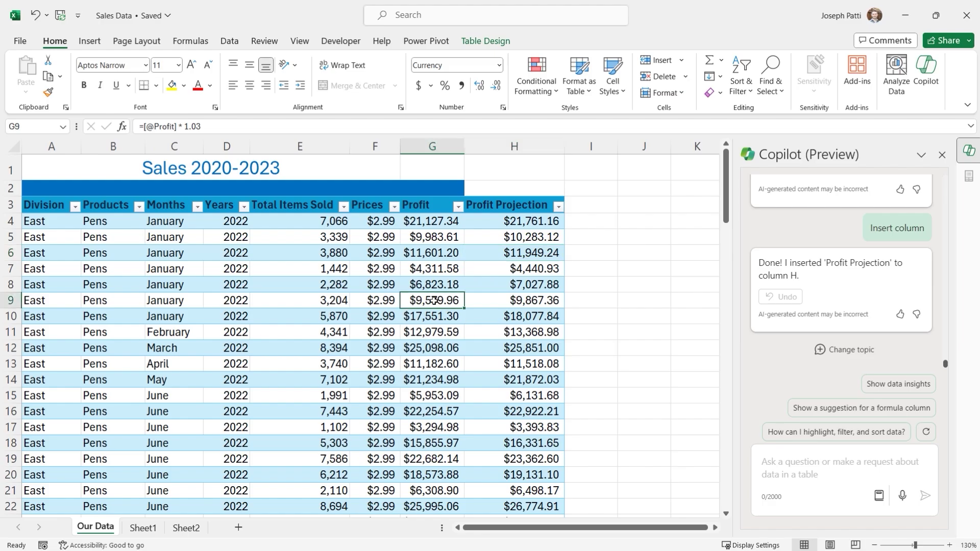
Merge and center the blue band across A2:H2 and the Sales 2020-2023 title across A1:H1.
{"action": "left_click_drag", "start_coordinate": [440, 187], "coordinate": [513, 188]}
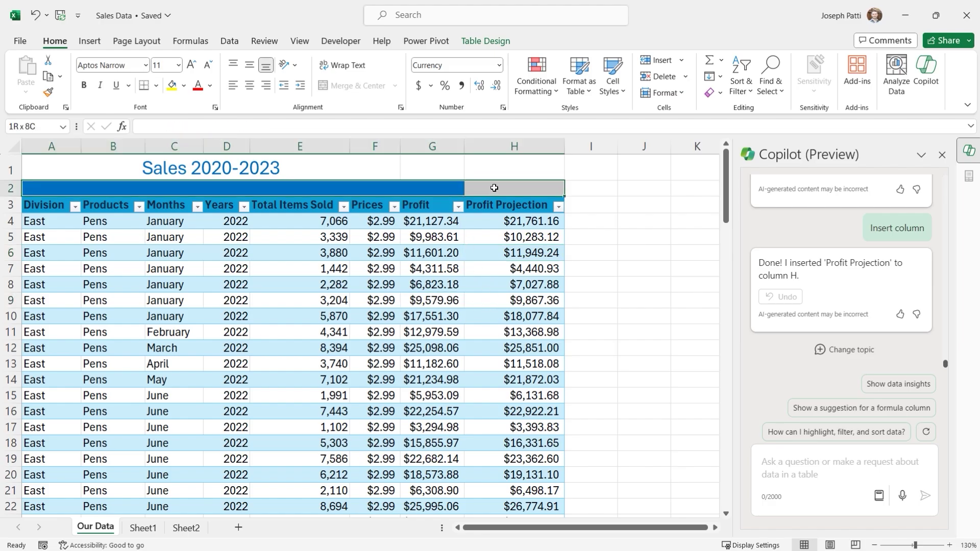
{"action": "left_click", "coordinate": [343, 86]}
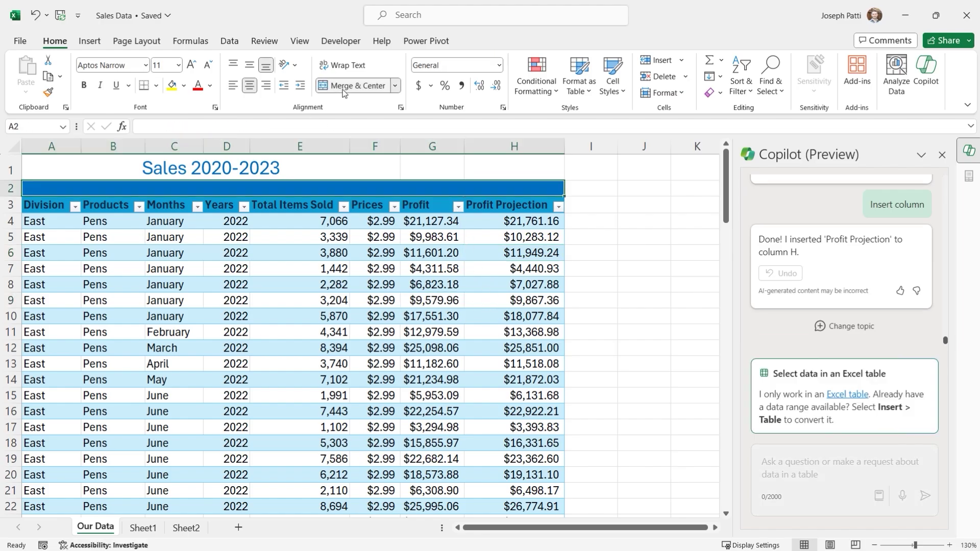
{"action": "left_click", "coordinate": [343, 86]}
{"action": "left_click_drag", "start_coordinate": [294, 172], "coordinate": [485, 167]}
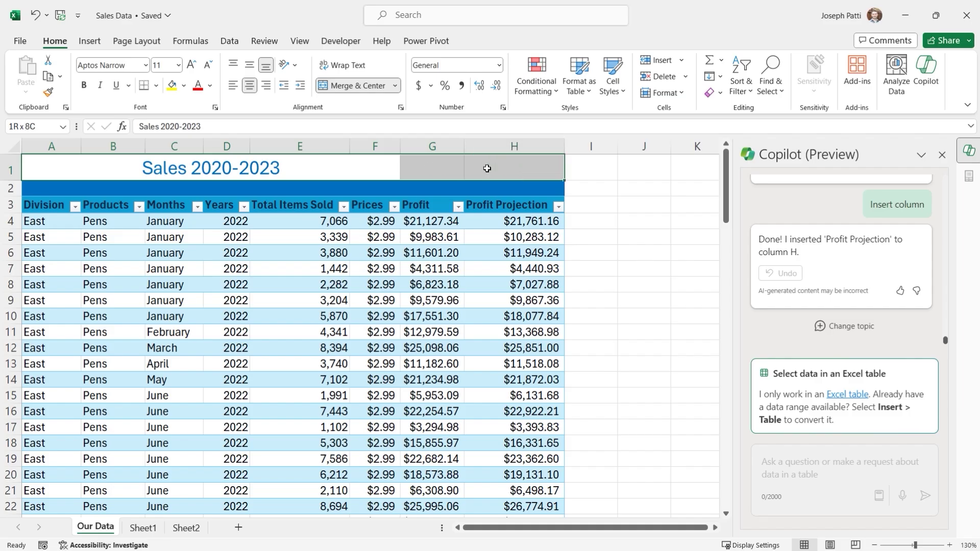
{"action": "left_click", "coordinate": [344, 86]}
{"action": "left_click", "coordinate": [344, 87]}
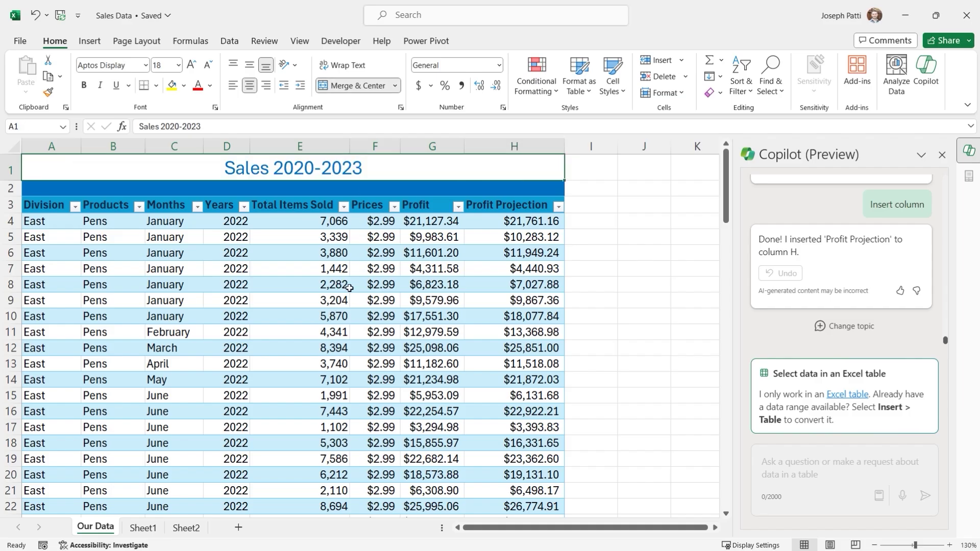
Select a cell inside the sales table and ask Copilot "how much profit did we make in june of 2022".
{"action": "left_click", "coordinate": [382, 269]}
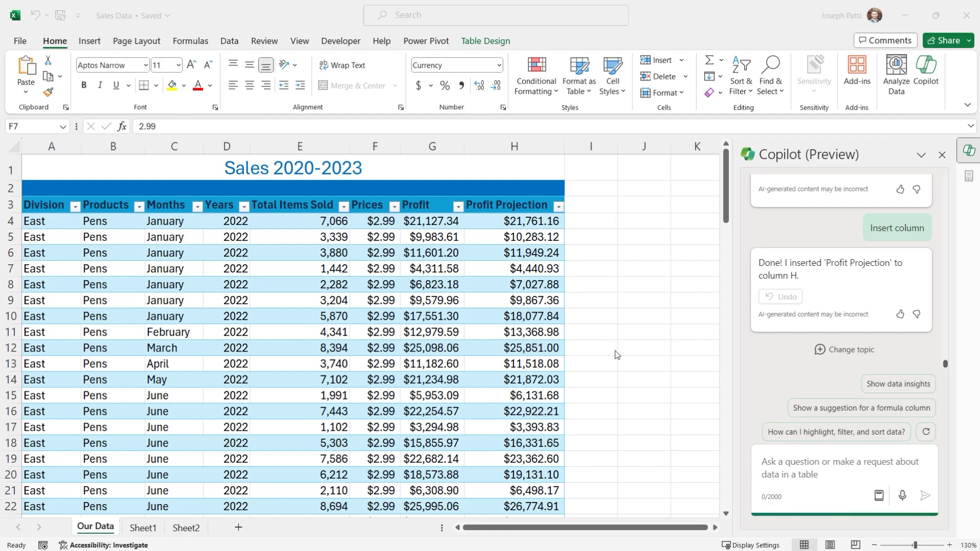
{"action": "left_click", "coordinate": [796, 467]}
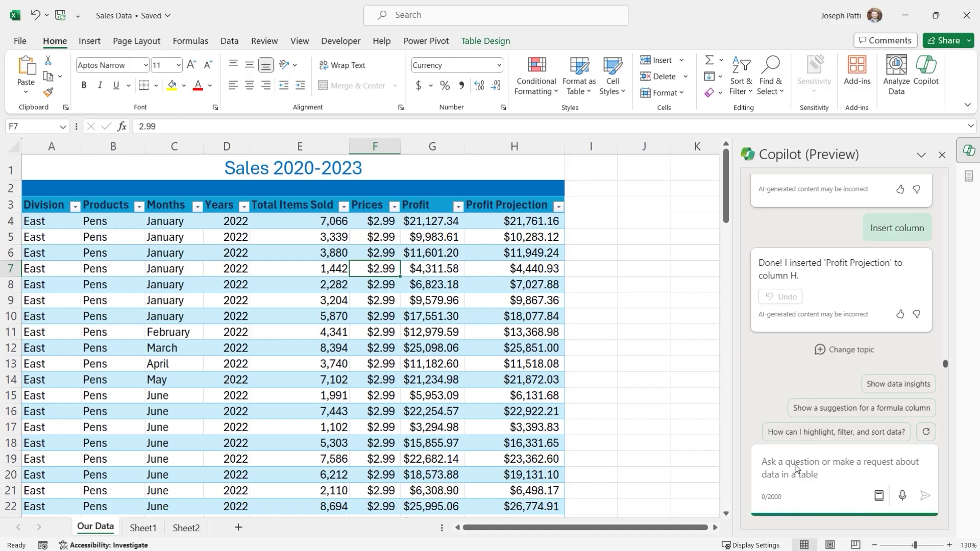
{"action": "type", "text": "how much"}
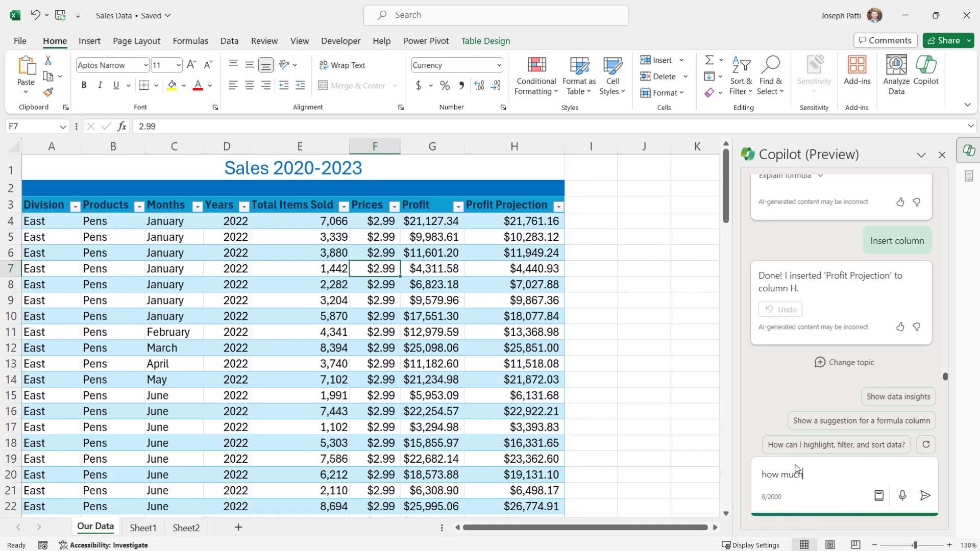
{"action": "type", "text": " profit did we make in june of 2022"}
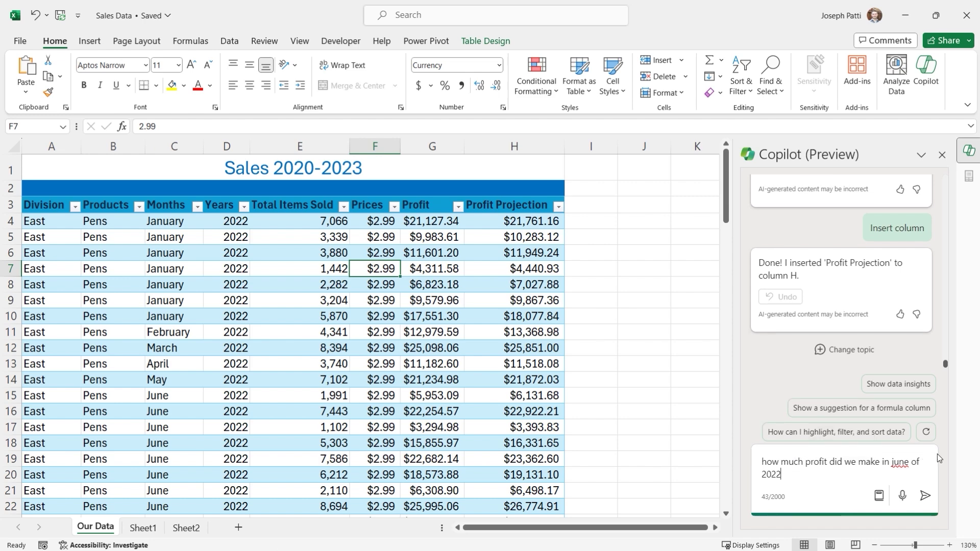
{"action": "left_click", "coordinate": [925, 495]}
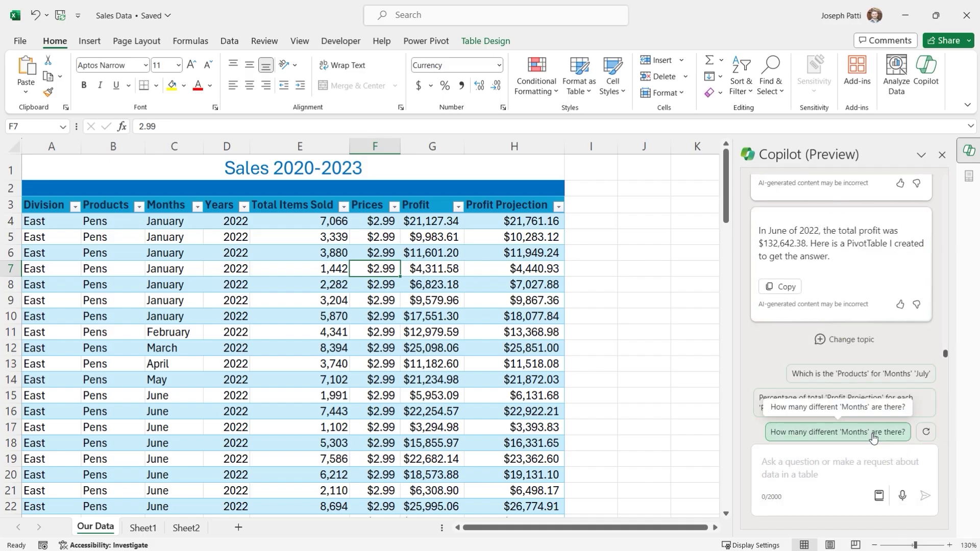
Add Copilot's June 2022 profit PivotTable to a new sheet and return to the sales table.
{"action": "scroll", "coordinate": [855, 295], "scroll_direction": "up", "scroll_amount": 2}
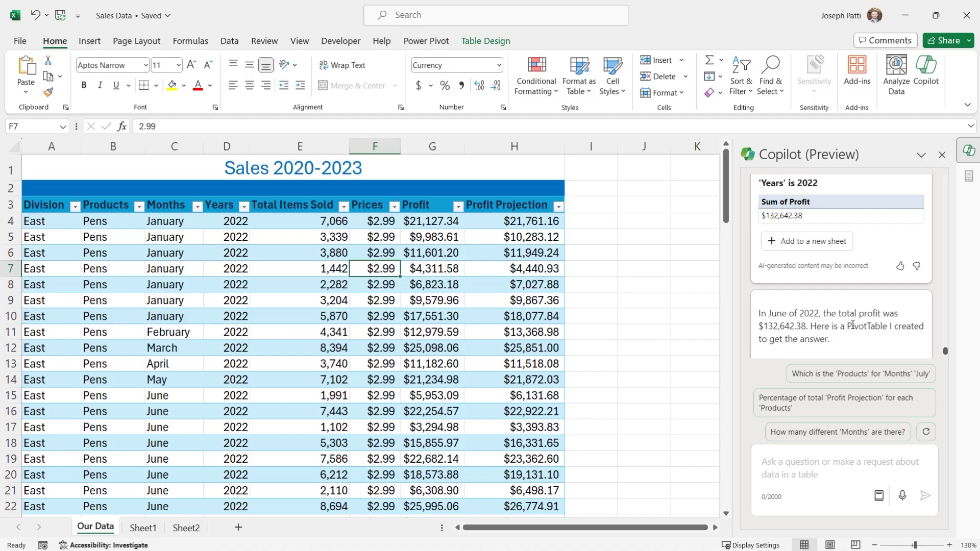
{"action": "left_click", "coordinate": [816, 247]}
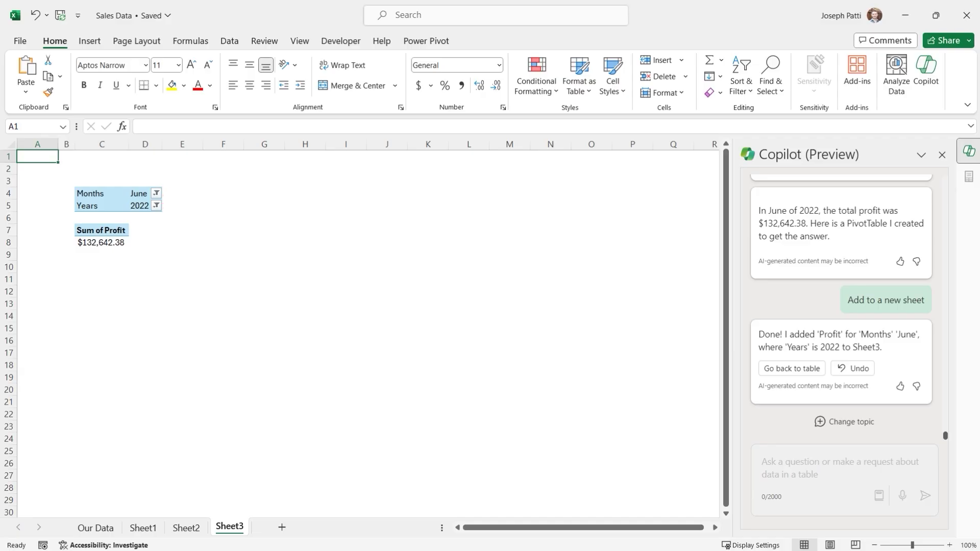
{"action": "left_click", "coordinate": [801, 378]}
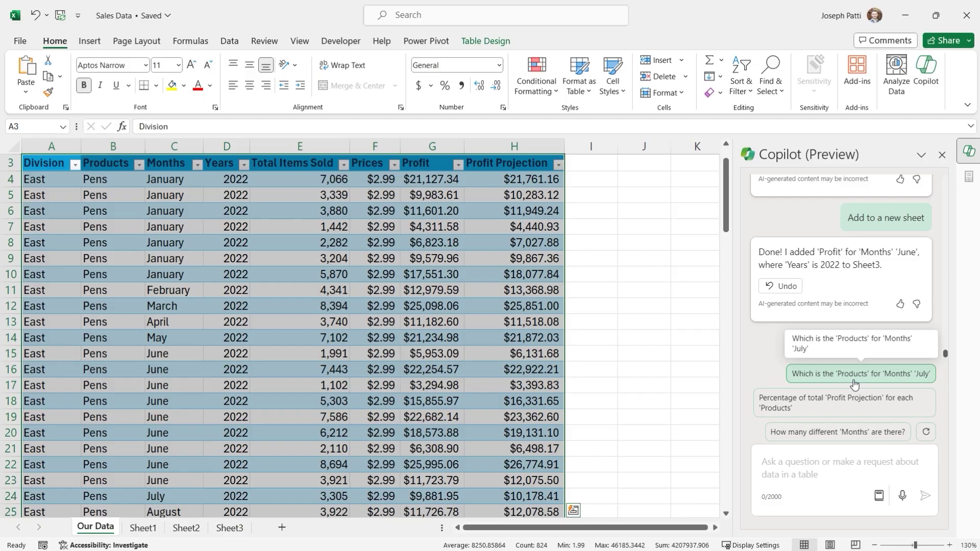
Ask Copilot its suggested question on the percentage of total 'Profit Projection' for each 'Products' and review the reply.
{"action": "left_click", "coordinate": [864, 408]}
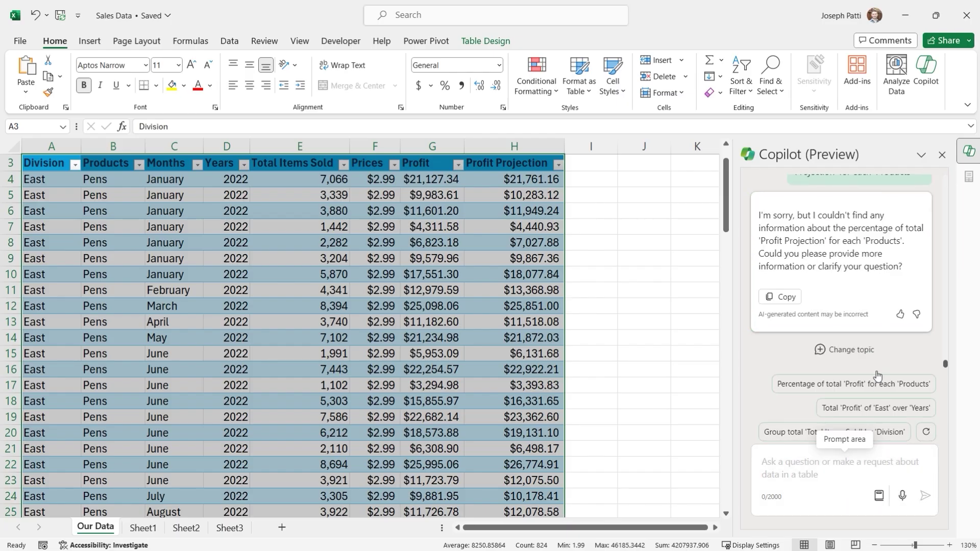
{"action": "scroll", "coordinate": [876, 360], "scroll_direction": "up", "scroll_amount": 5}
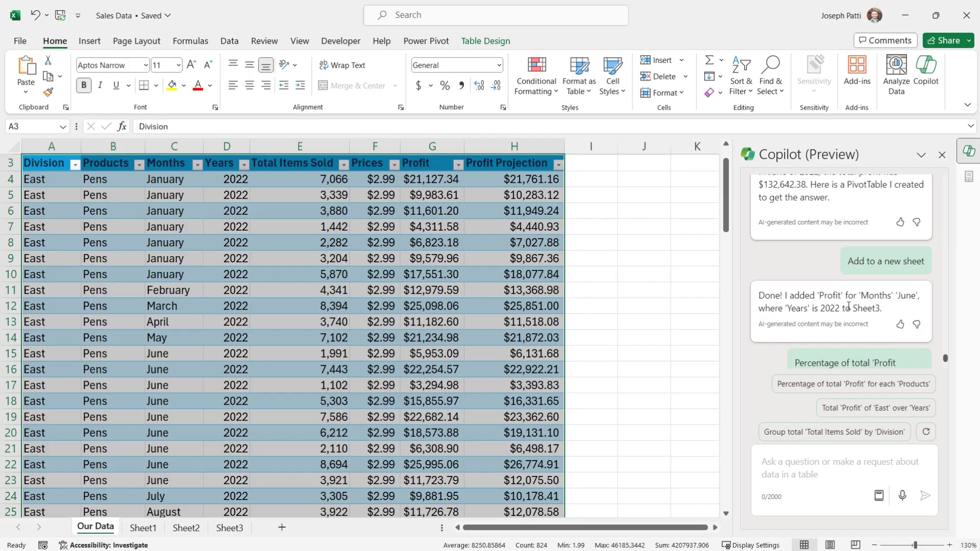
{"action": "scroll", "coordinate": [886, 300], "scroll_direction": "down", "scroll_amount": 2}
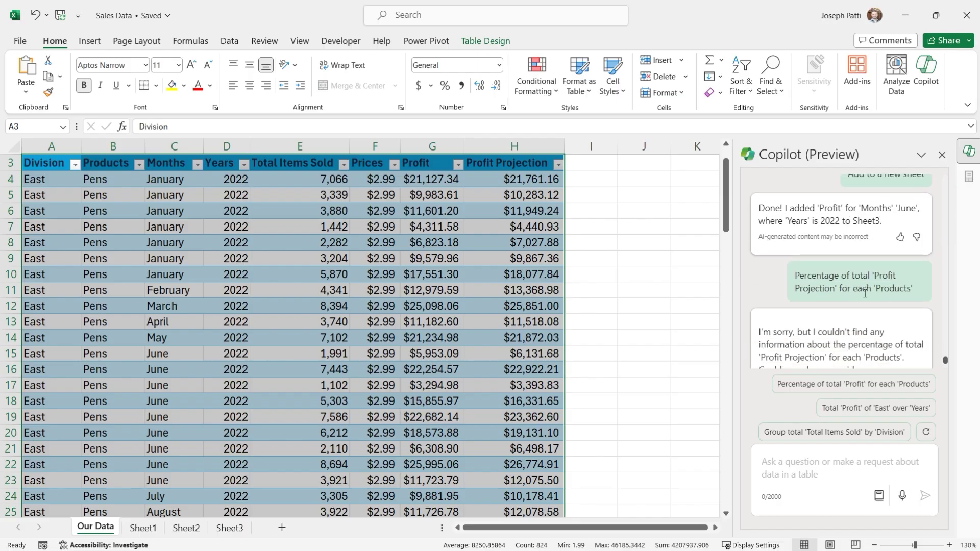
Ask Copilot its suggested question on the percentage of total 'Profit' for each 'Products' and read the answer.
{"action": "scroll", "coordinate": [864, 294], "scroll_direction": "down", "scroll_amount": 2}
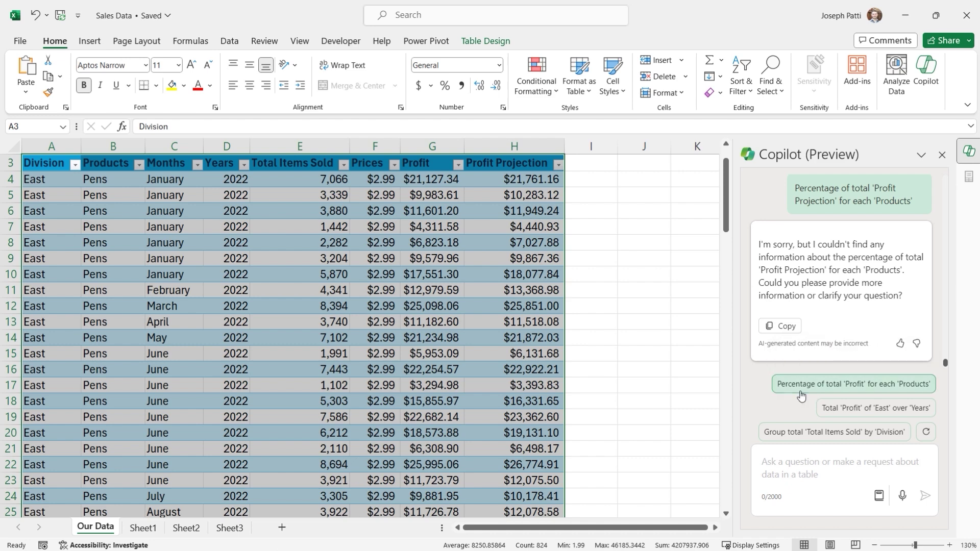
{"action": "left_click", "coordinate": [886, 390]}
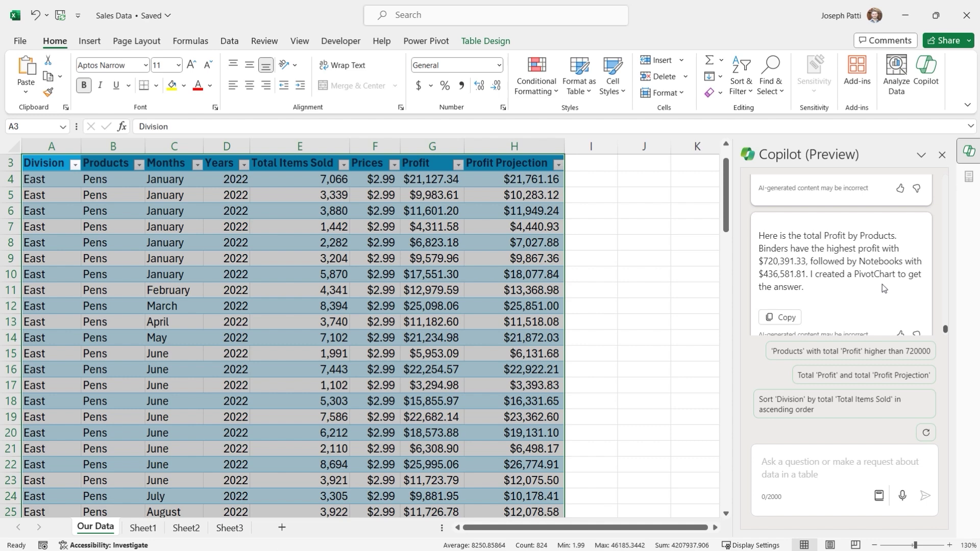
{"action": "scroll", "coordinate": [867, 277], "scroll_direction": "down", "scroll_amount": 1}
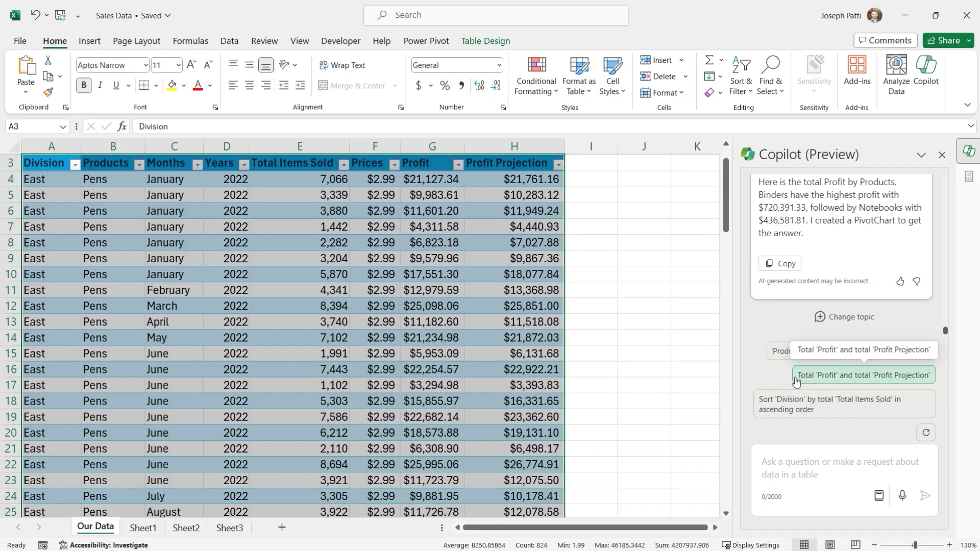
Ask Copilot "Did i make more profit in january months or april months".
{"action": "left_click", "coordinate": [797, 465]}
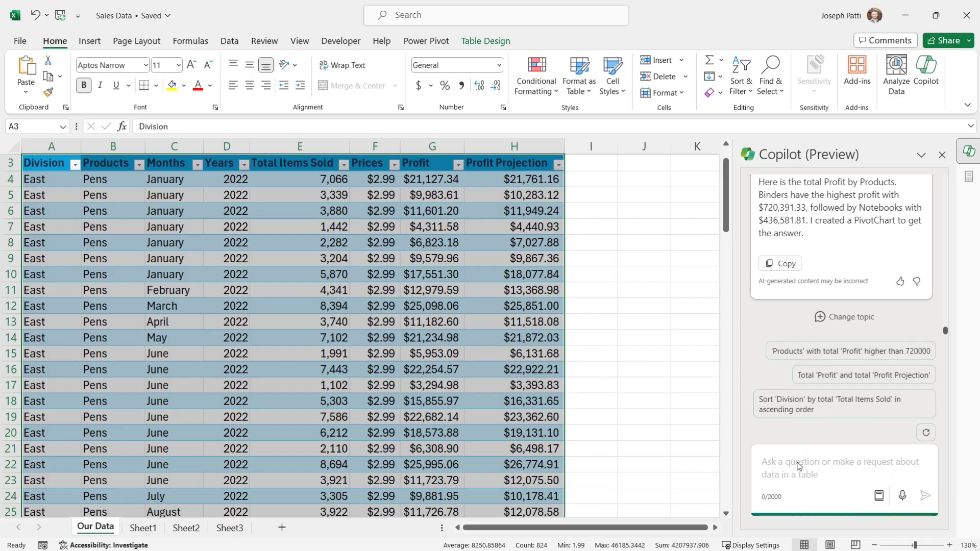
{"action": "type", "text": "Did i make "}
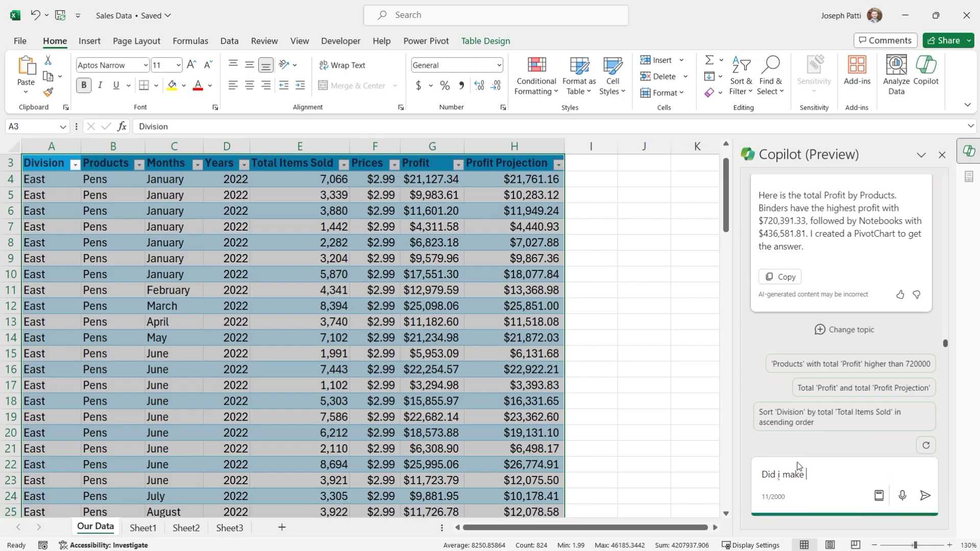
{"action": "type", "text": "more profit in january months or "}
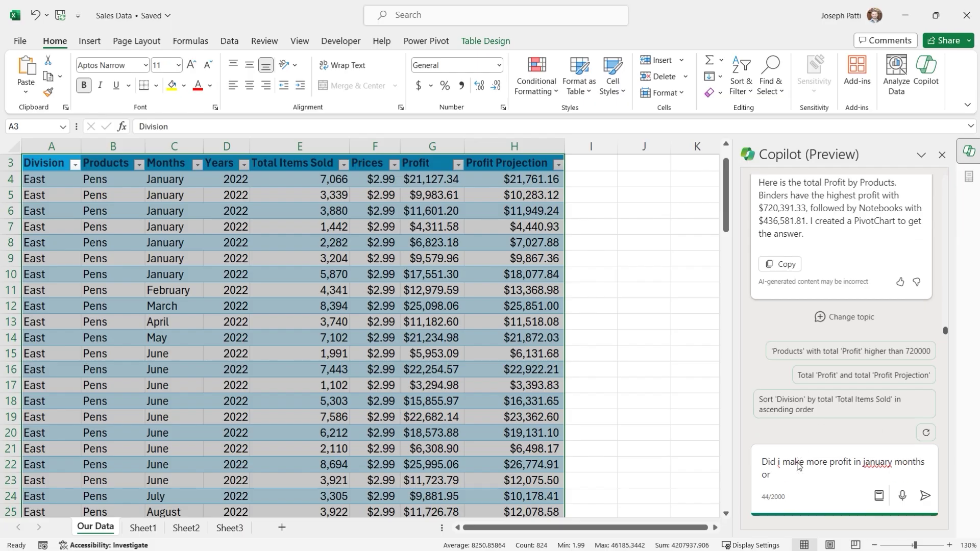
{"action": "type", "text": "april months"}
{"action": "key", "text": "Return"}
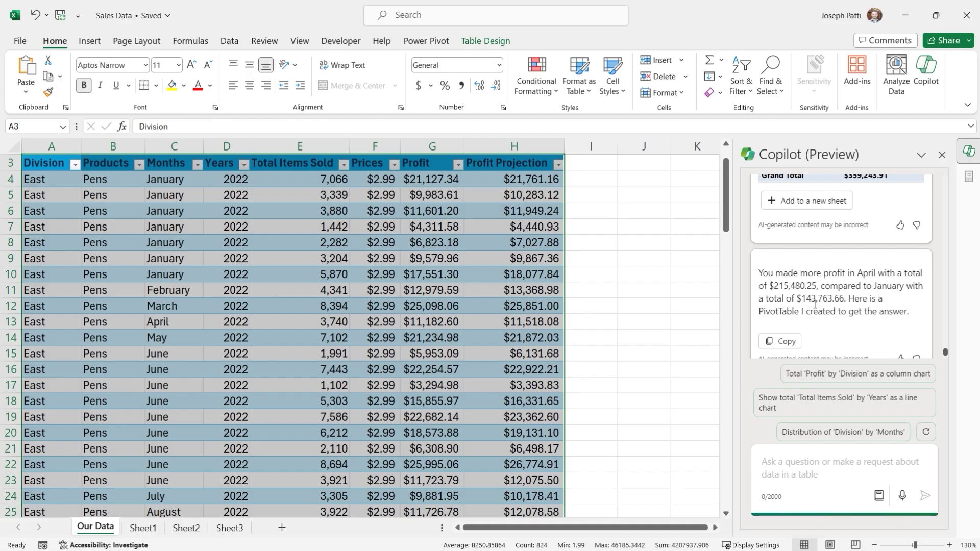
Review Copilot's PivotTable and written answer comparing January and April profit.
{"action": "scroll", "coordinate": [844, 303], "scroll_direction": "up", "scroll_amount": 2}
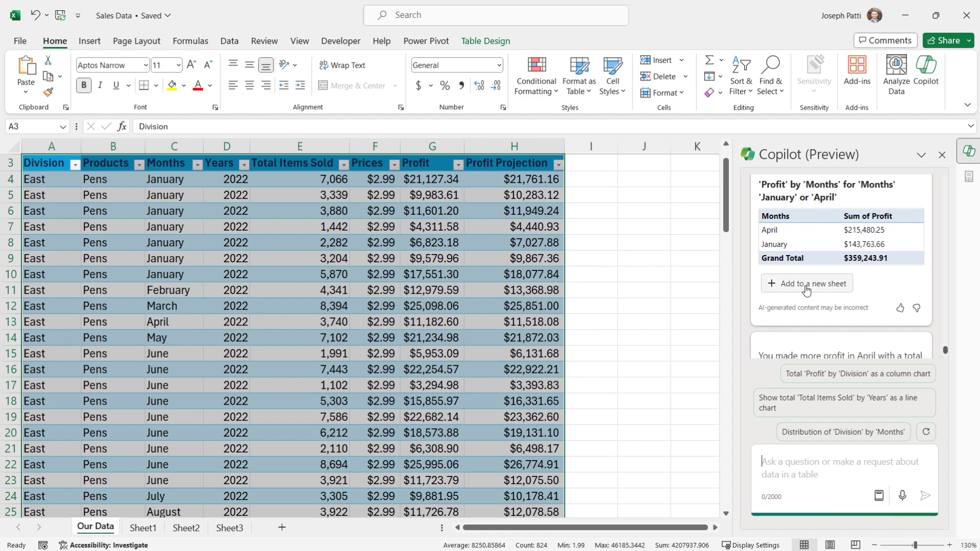
{"action": "scroll", "coordinate": [838, 290], "scroll_direction": "down", "scroll_amount": 1}
{"action": "scroll", "coordinate": [838, 290], "scroll_direction": "down", "scroll_amount": 2}
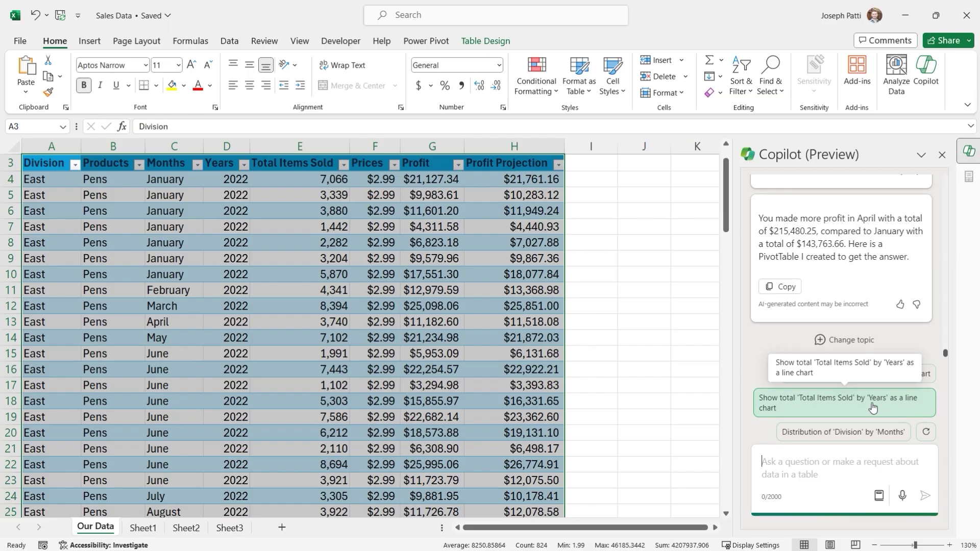
Ask Copilot its suggested question on the distribution of 'Division' by 'Months' and add the resulting table to a new sheet.
{"action": "left_click", "coordinate": [869, 440]}
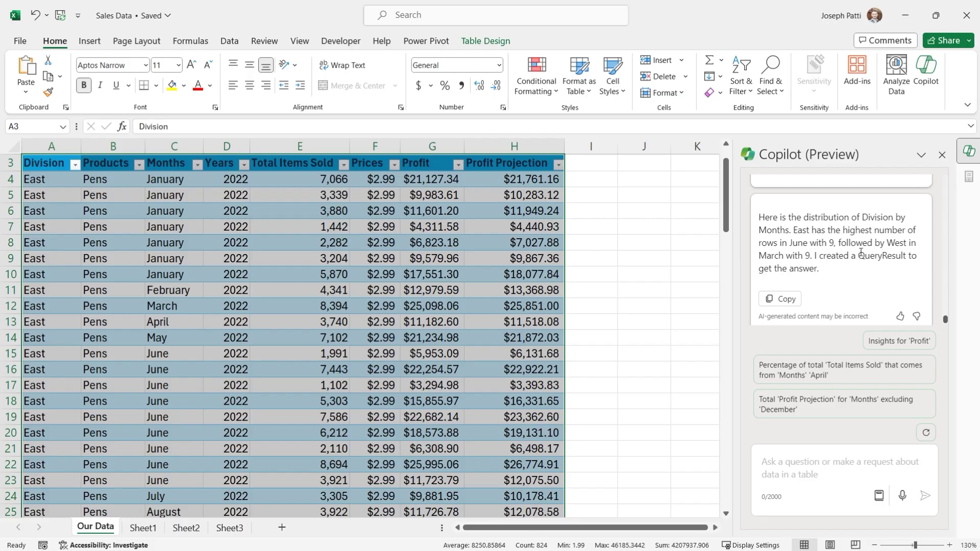
{"action": "scroll", "coordinate": [836, 281], "scroll_direction": "up", "scroll_amount": 3}
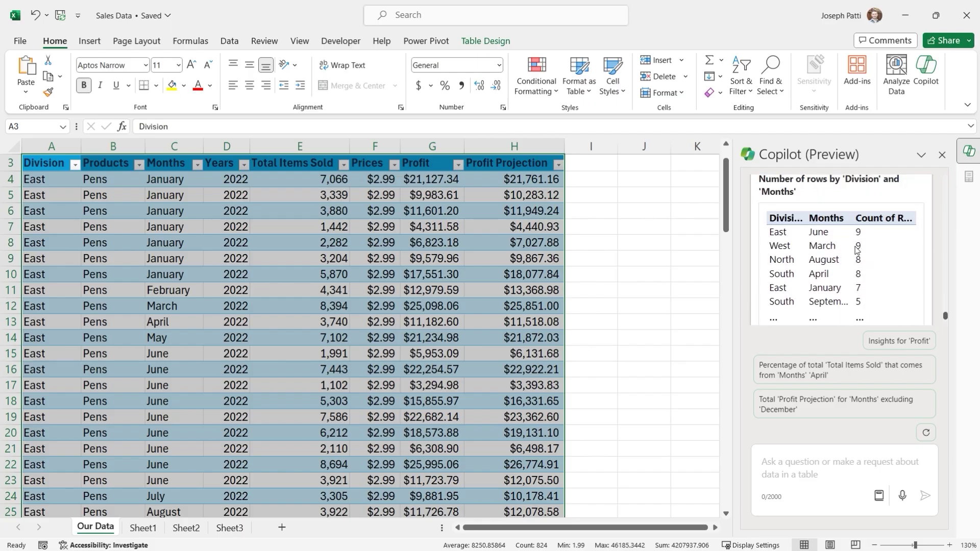
{"action": "scroll", "coordinate": [796, 275], "scroll_direction": "down", "scroll_amount": 1}
{"action": "left_click", "coordinate": [801, 306]}
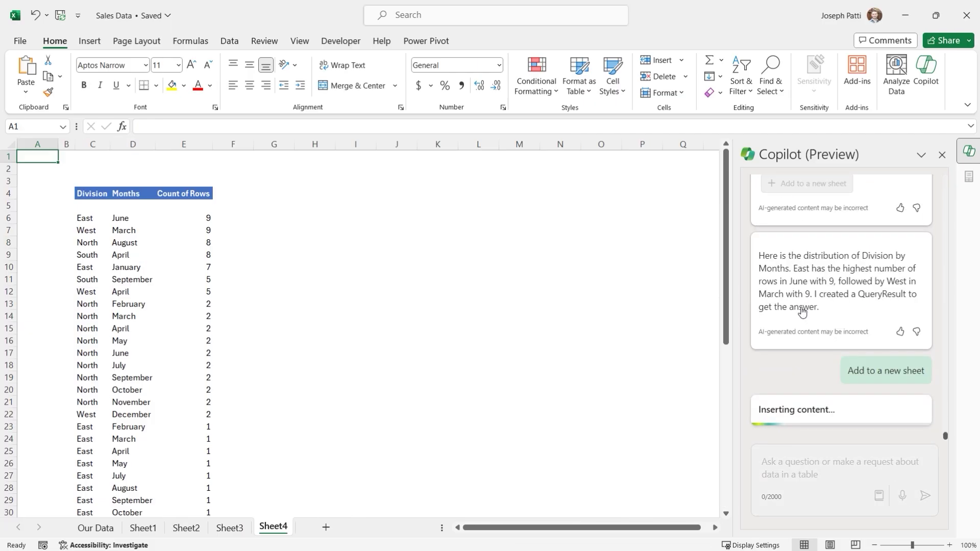
Examine the division and month row counts on the new sheet, starting with the first row, and return to the sales table.
{"action": "left_click", "coordinate": [126, 244]}
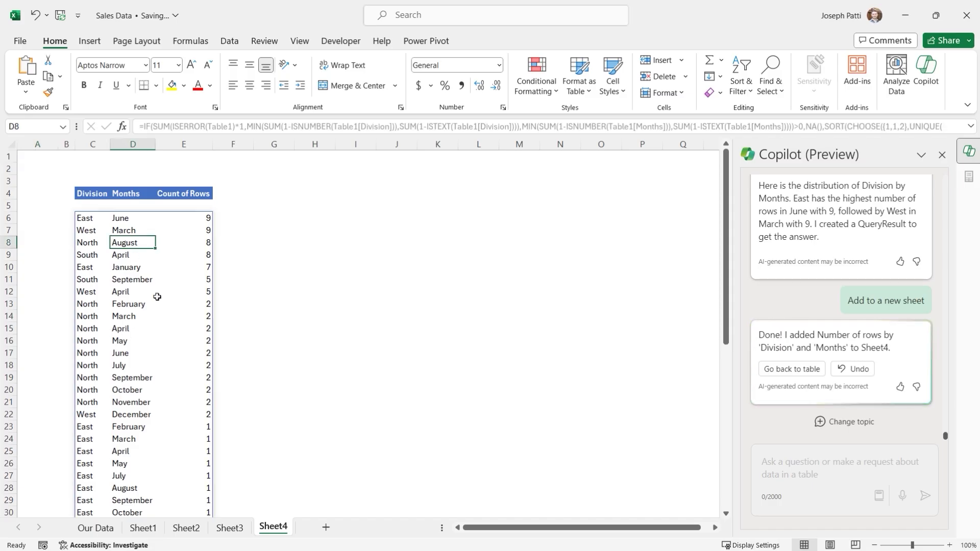
{"action": "scroll", "coordinate": [152, 284], "scroll_direction": "down", "scroll_amount": 2}
{"action": "scroll", "coordinate": [152, 285], "scroll_direction": "up", "scroll_amount": 2}
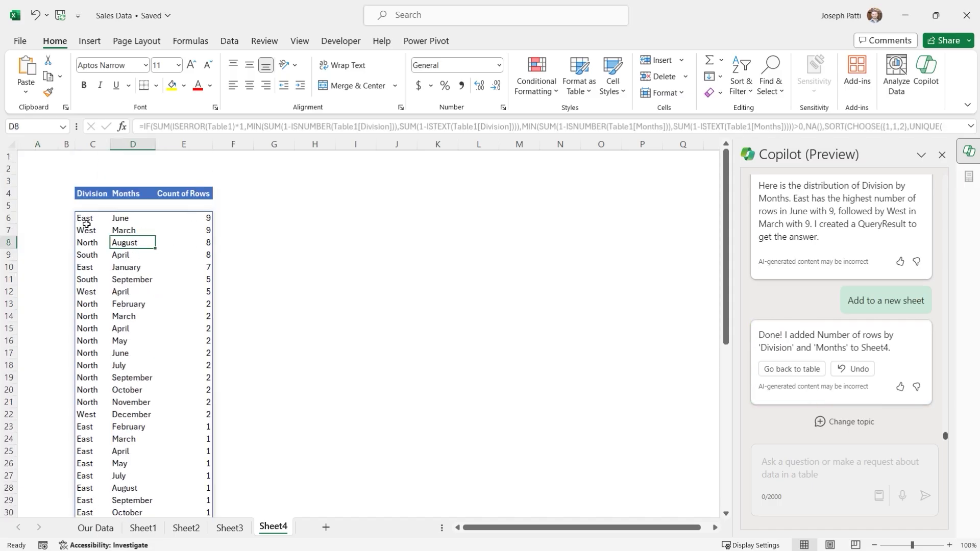
{"action": "left_click", "coordinate": [125, 220]}
{"action": "key", "text": "Right"}
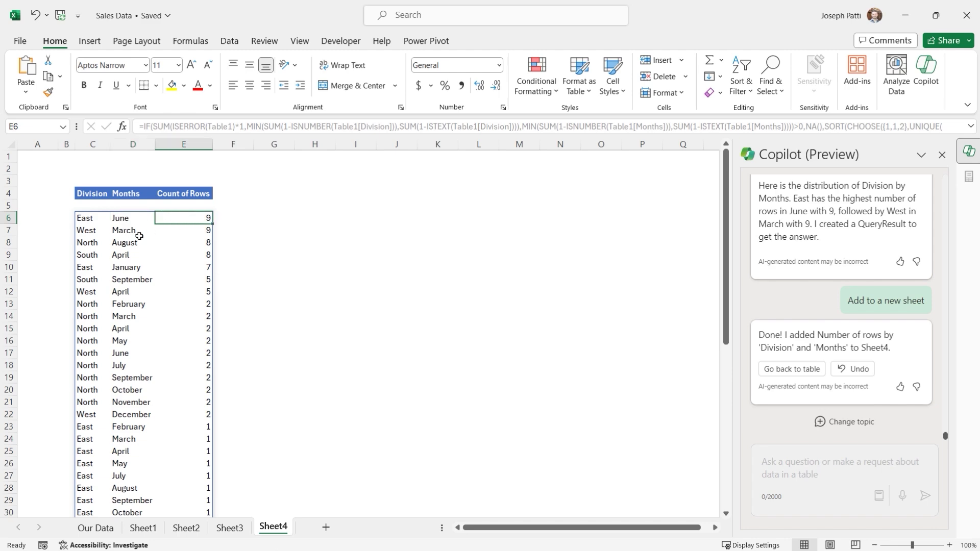
{"action": "left_click", "coordinate": [128, 223]}
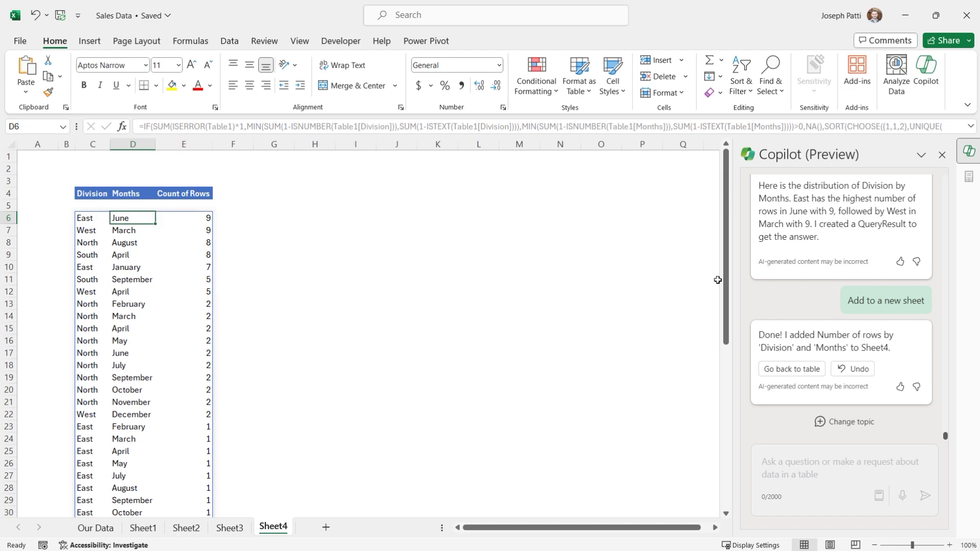
{"action": "left_click", "coordinate": [790, 369]}
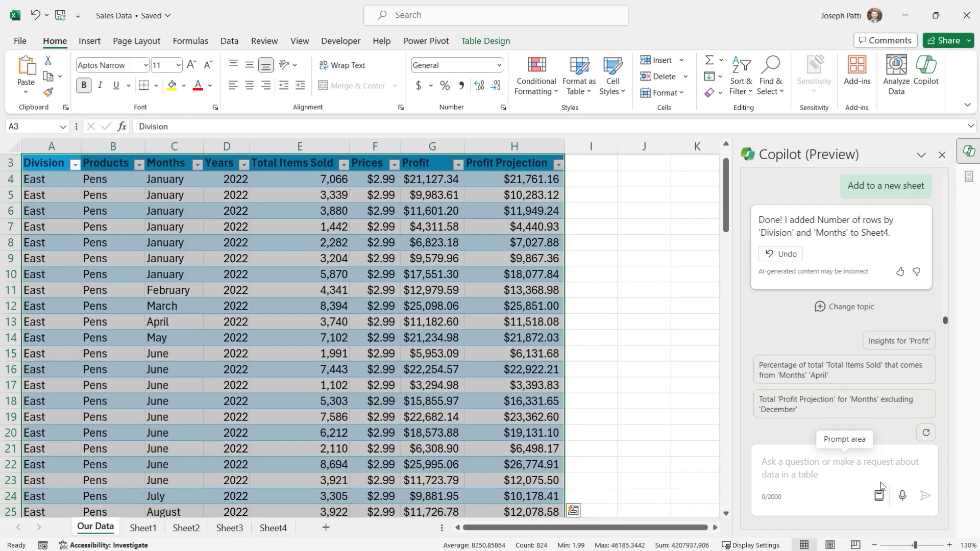
Use Copilot's ready-made column calculation prompt to request "Add a column that calculates profit per item sold".
{"action": "left_click", "coordinate": [879, 497]}
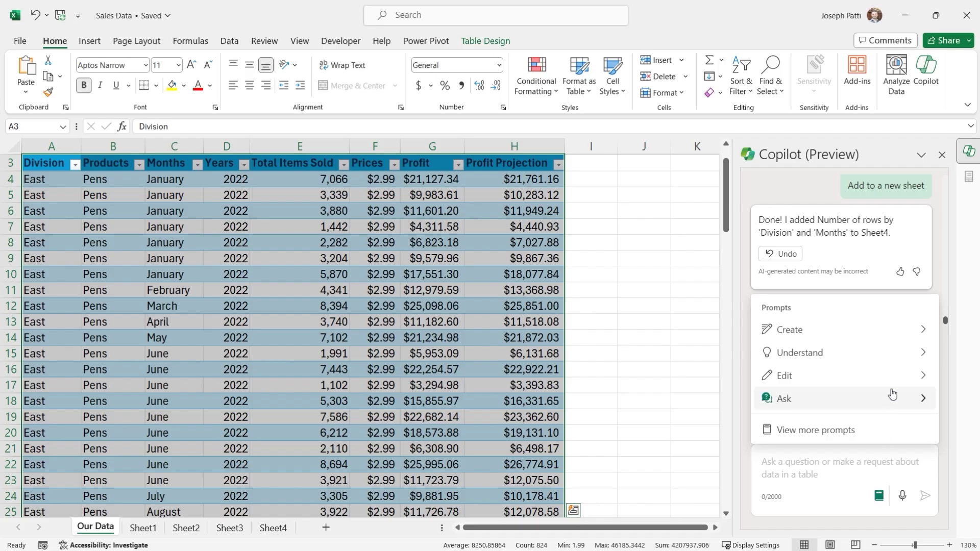
{"action": "left_click", "coordinate": [917, 339]}
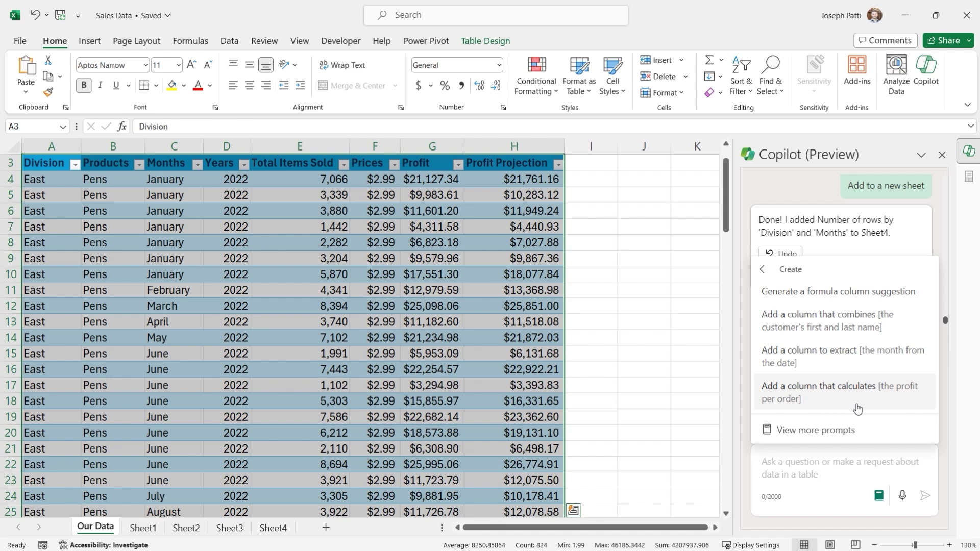
{"action": "left_click", "coordinate": [806, 398]}
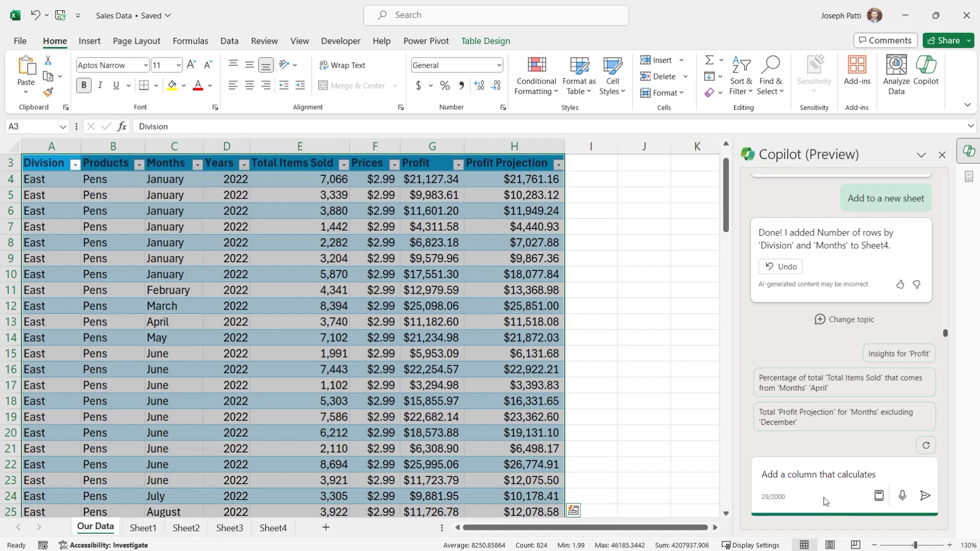
{"action": "type", "text": "profit per item sold"}
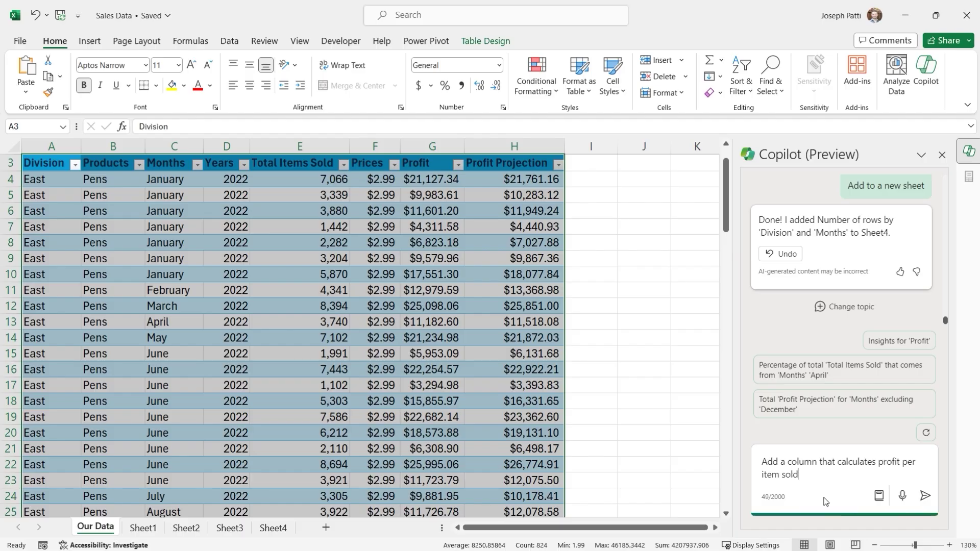
{"action": "key", "text": "Return"}
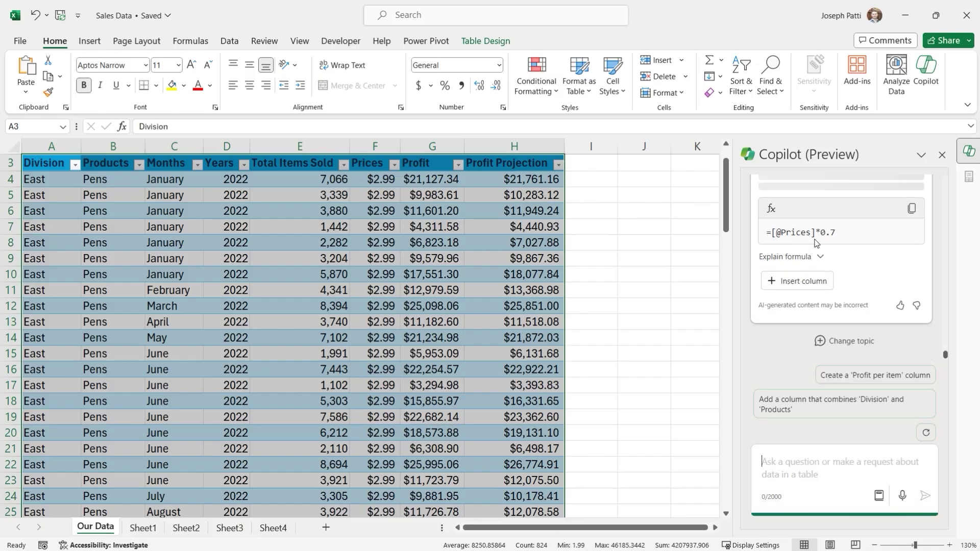
Preview Copilot's suggested 'Profit per item' column beside the table and read the explanation of its formula.
{"action": "left_click", "coordinate": [804, 283]}
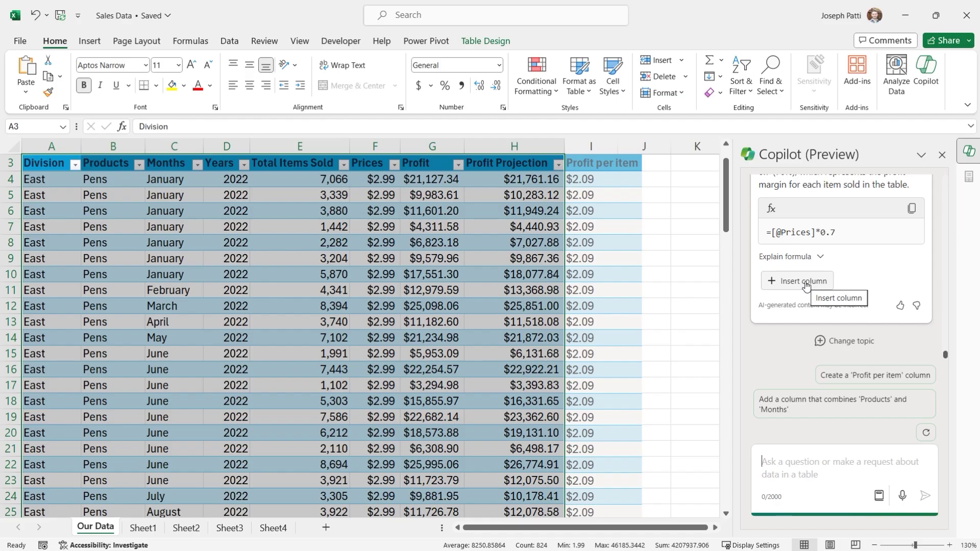
{"action": "left_click", "coordinate": [821, 257]}
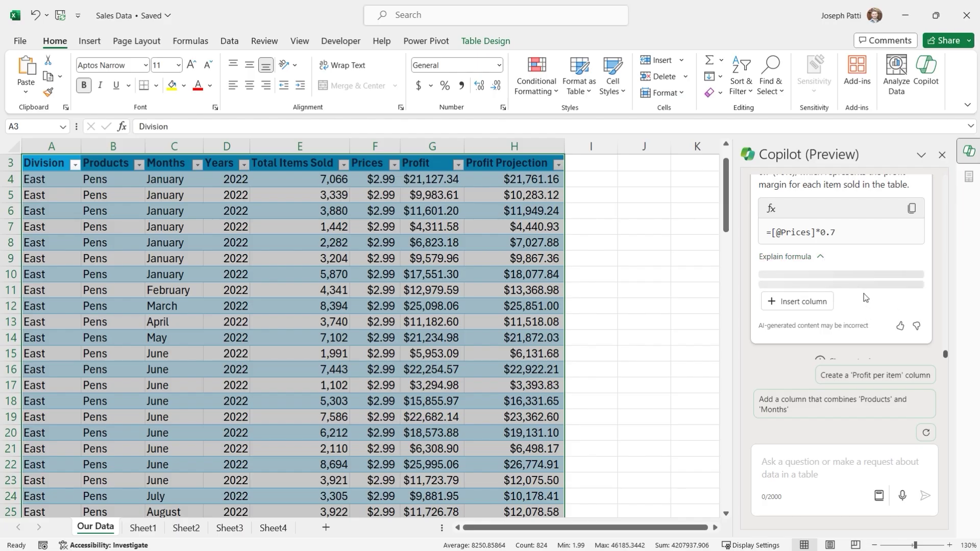
{"action": "scroll", "coordinate": [865, 282], "scroll_direction": "up", "scroll_amount": 1}
{"action": "scroll", "coordinate": [865, 283], "scroll_direction": "up", "scroll_amount": 2}
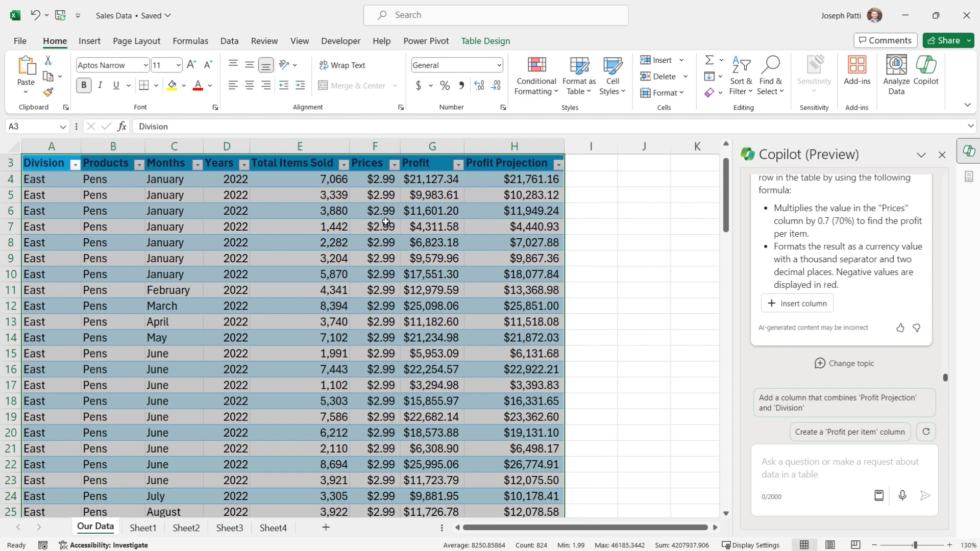
{"action": "left_click", "coordinate": [802, 307]}
{"action": "mouse_move", "coordinate": [817, 305]}
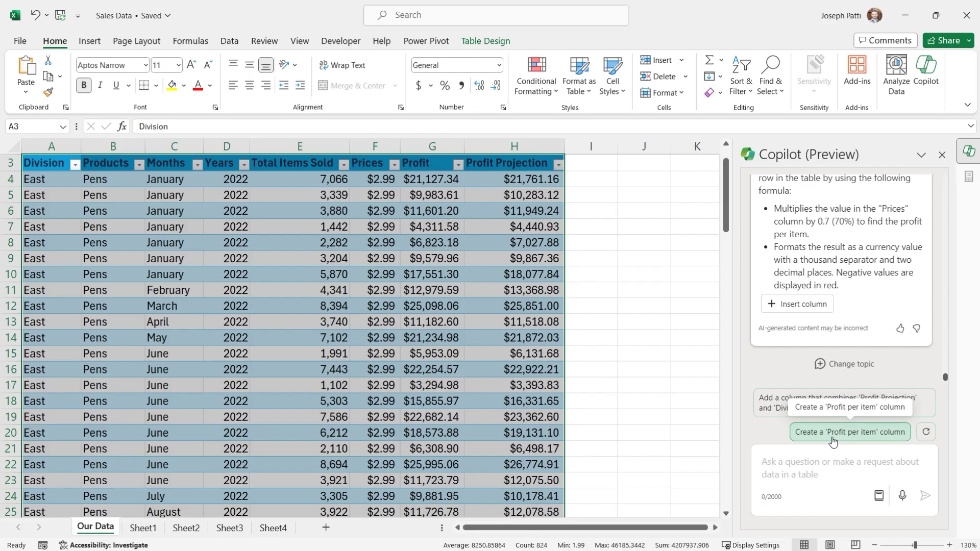
Ask Copilot "How much did we make in total profits" and select the first value in the Profit column.
{"action": "left_click", "coordinate": [835, 468]}
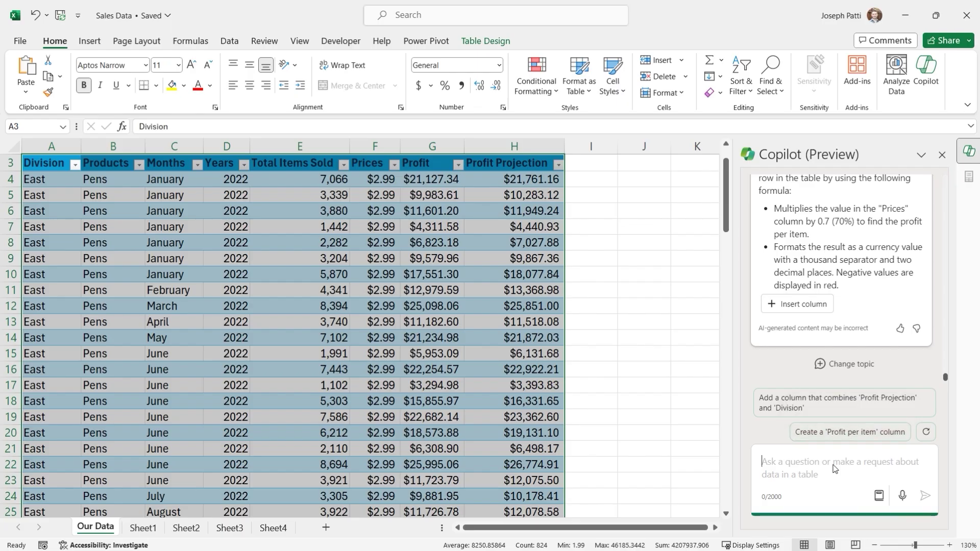
{"action": "type", "text": "How "}
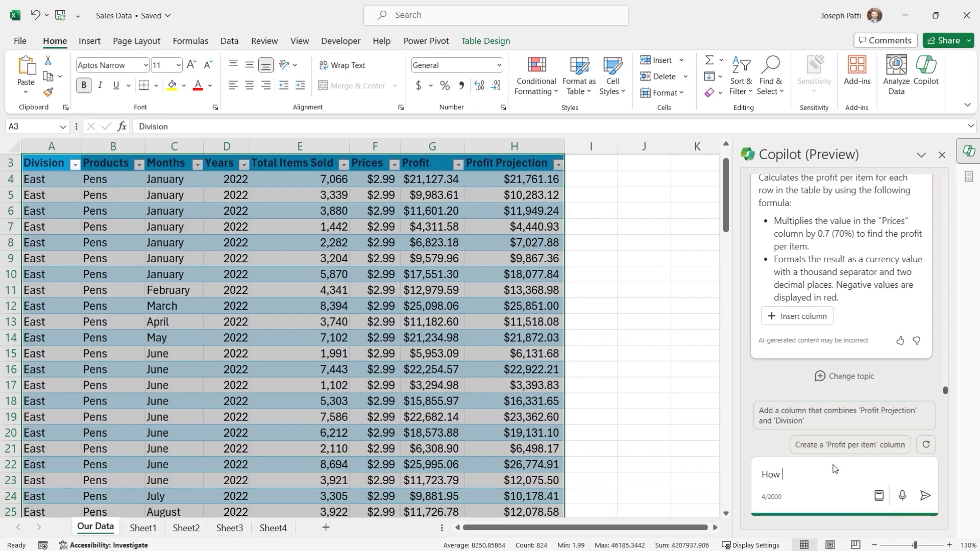
{"action": "type", "text": "much did we make in total profits"}
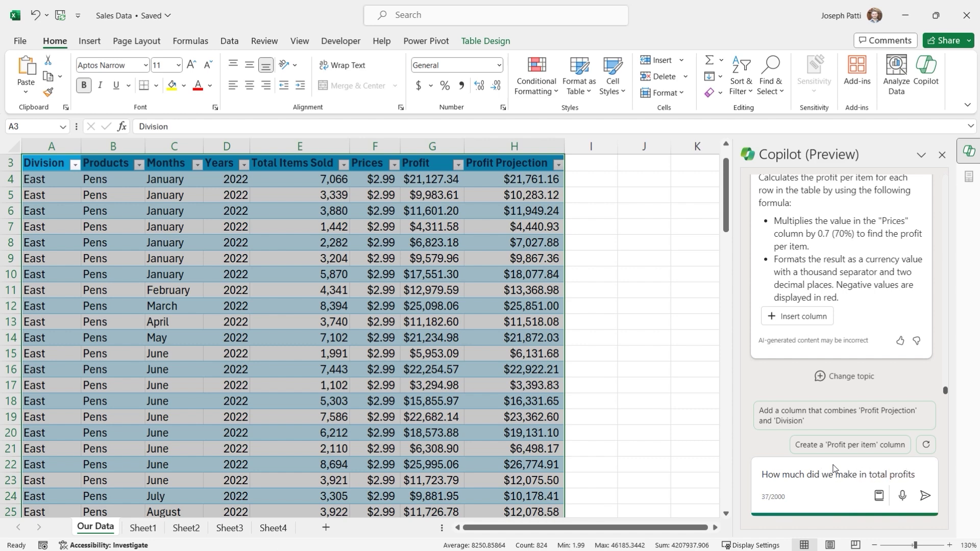
{"action": "key", "text": "Return"}
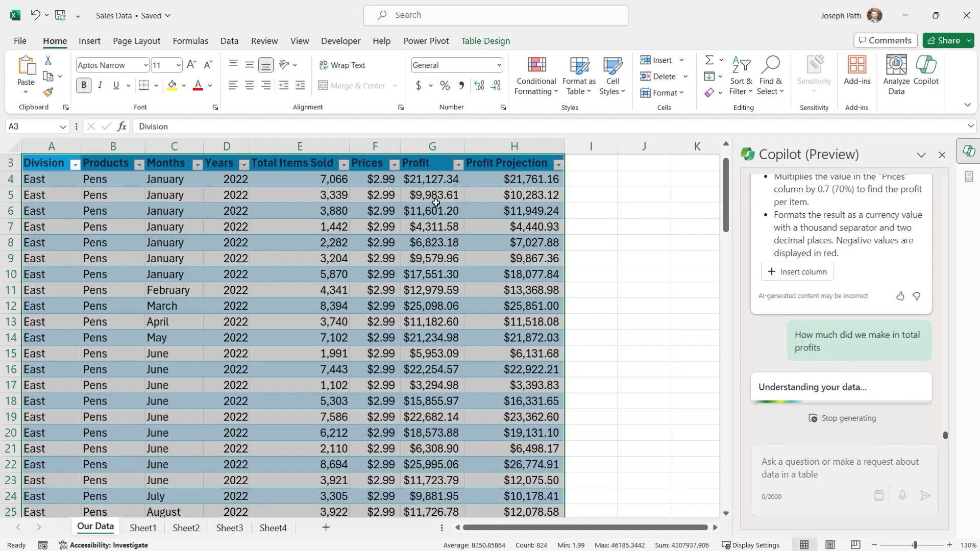
{"action": "left_click", "coordinate": [425, 183]}
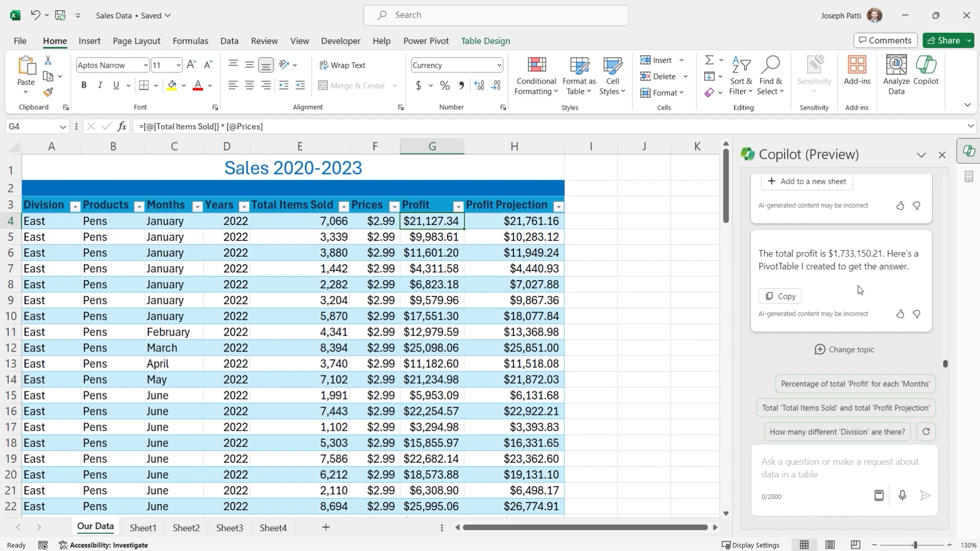
Ask Copilot "How much profit did i make total for each year" and review its chart and answer.
{"action": "left_click", "coordinate": [829, 467]}
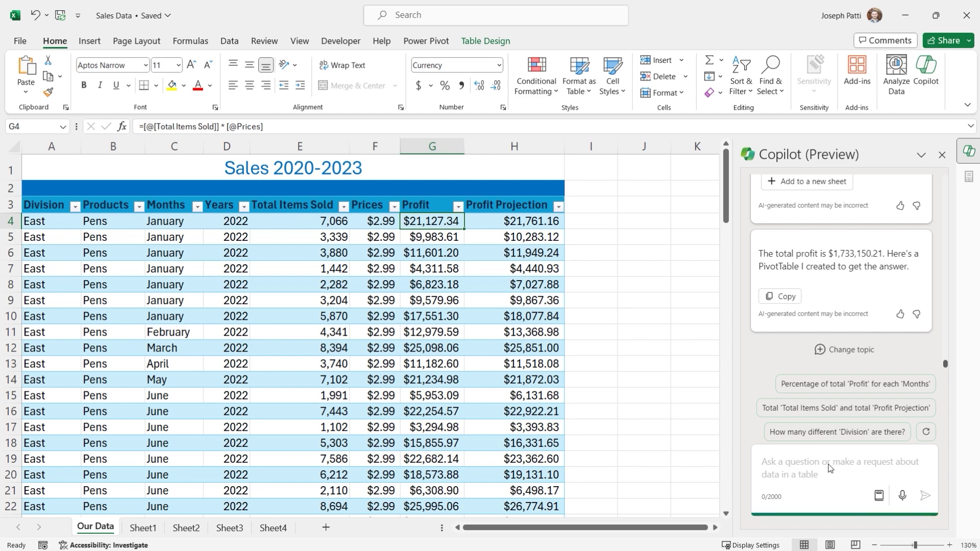
{"action": "type", "text": "Hoe"}
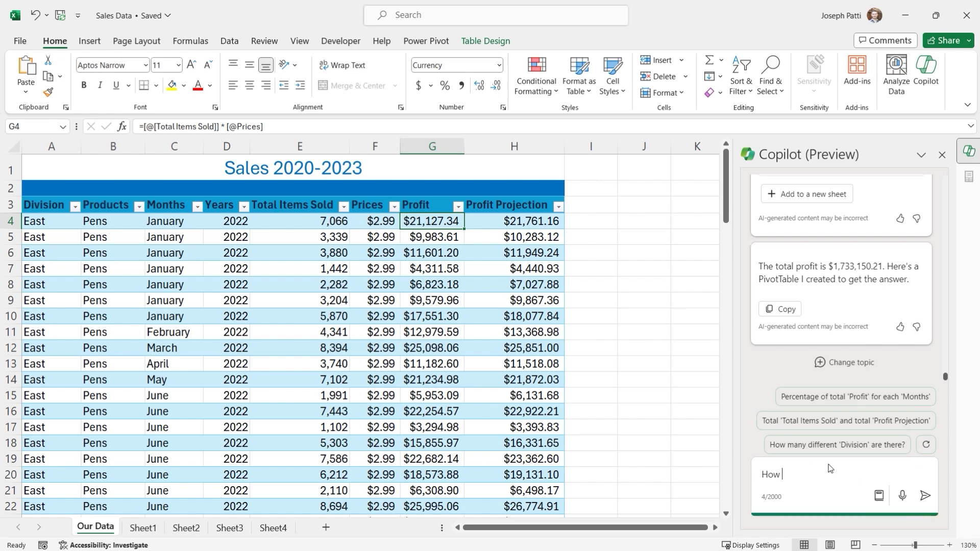
{"action": "type", "text": " much profit did i make total for each year"}
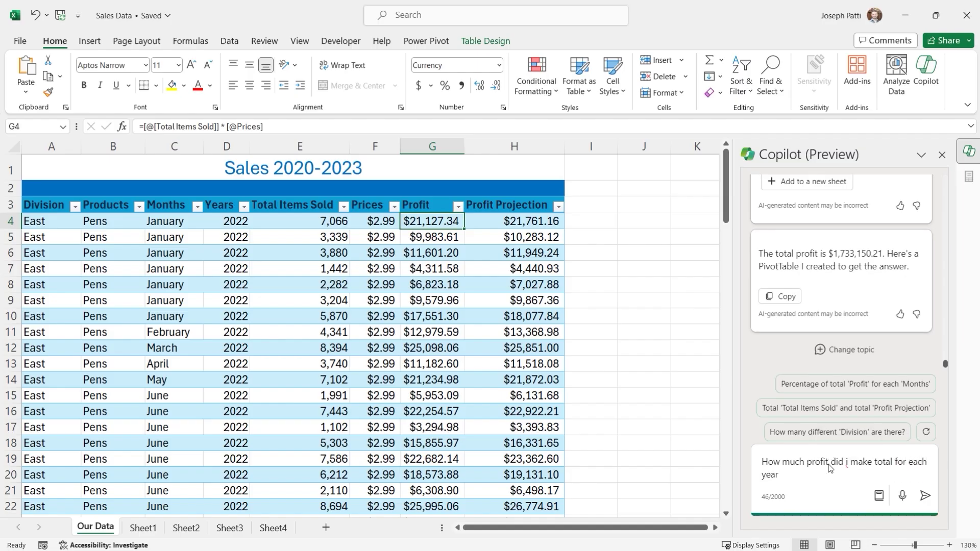
{"action": "key", "text": "Return"}
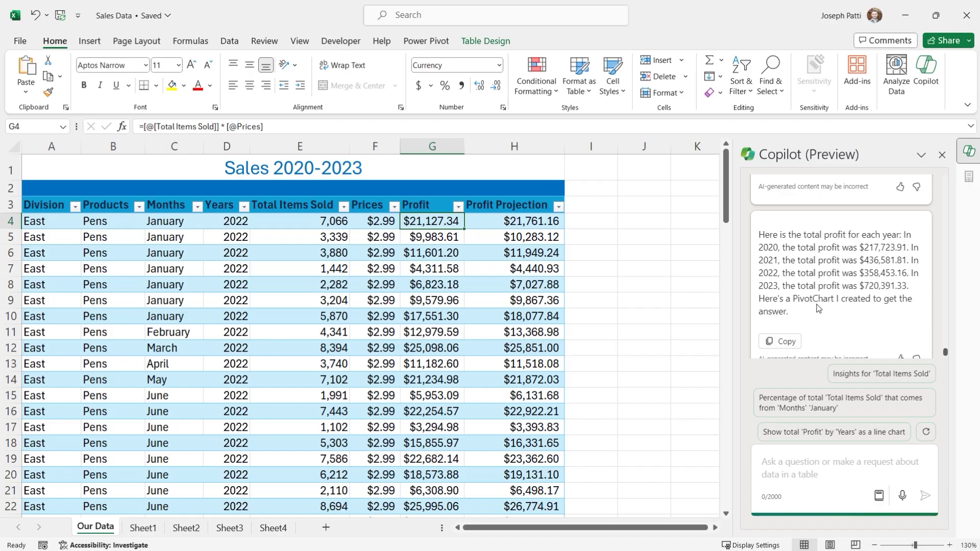
{"action": "scroll", "coordinate": [821, 301], "scroll_direction": "up", "scroll_amount": 3}
{"action": "scroll", "coordinate": [824, 255], "scroll_direction": "down", "scroll_amount": 3}
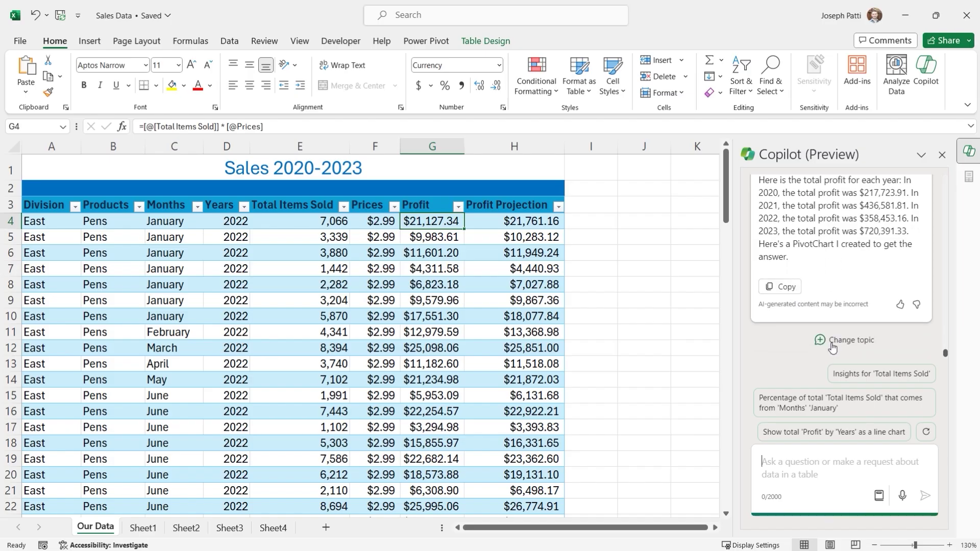
Change the Copilot conversation topic and look back through the earlier questions and replies.
{"action": "left_click", "coordinate": [861, 344]}
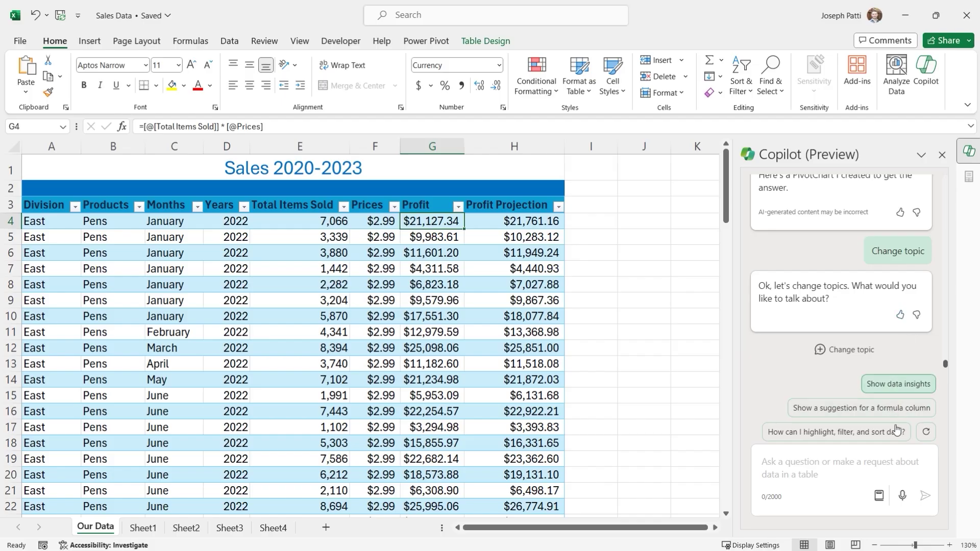
{"action": "scroll", "coordinate": [844, 322], "scroll_direction": "up", "scroll_amount": 10}
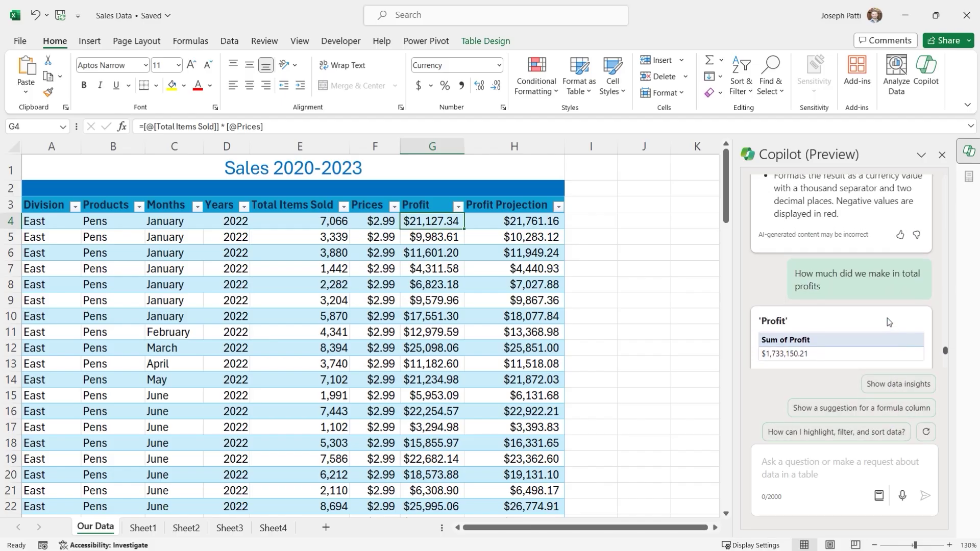
{"action": "scroll", "coordinate": [886, 322], "scroll_direction": "up", "scroll_amount": 10}
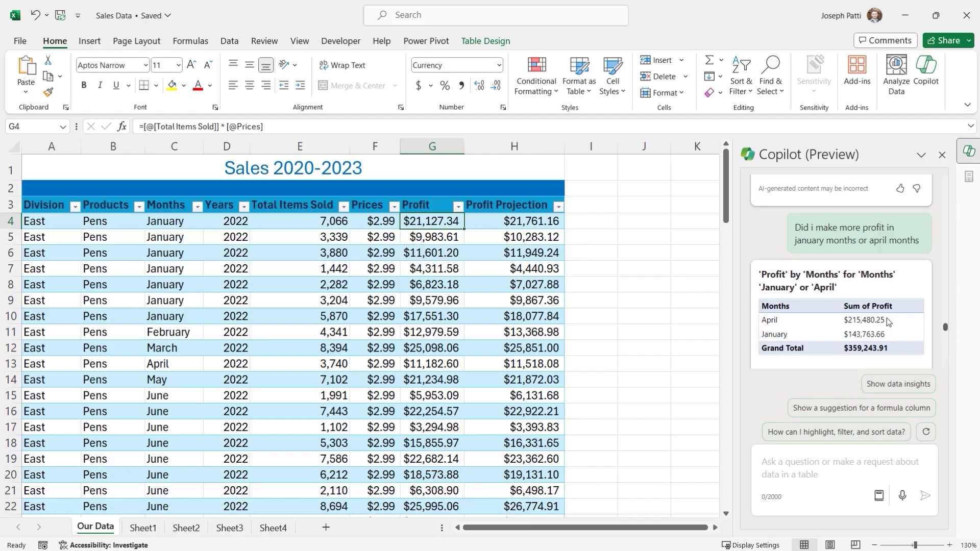
{"action": "scroll", "coordinate": [887, 320], "scroll_direction": "down", "scroll_amount": 15}
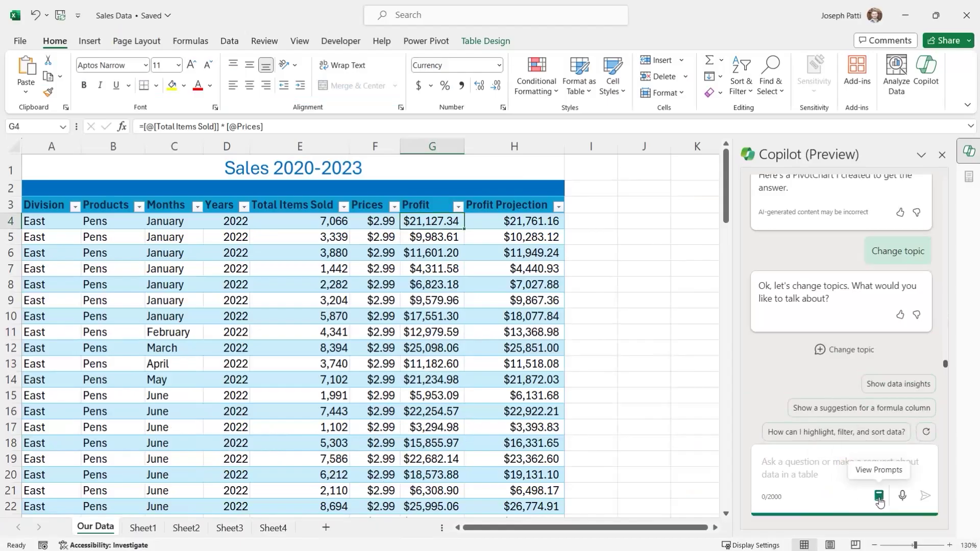
Open the full collection of prompts from Copilot Lab.
{"action": "left_click", "coordinate": [878, 497]}
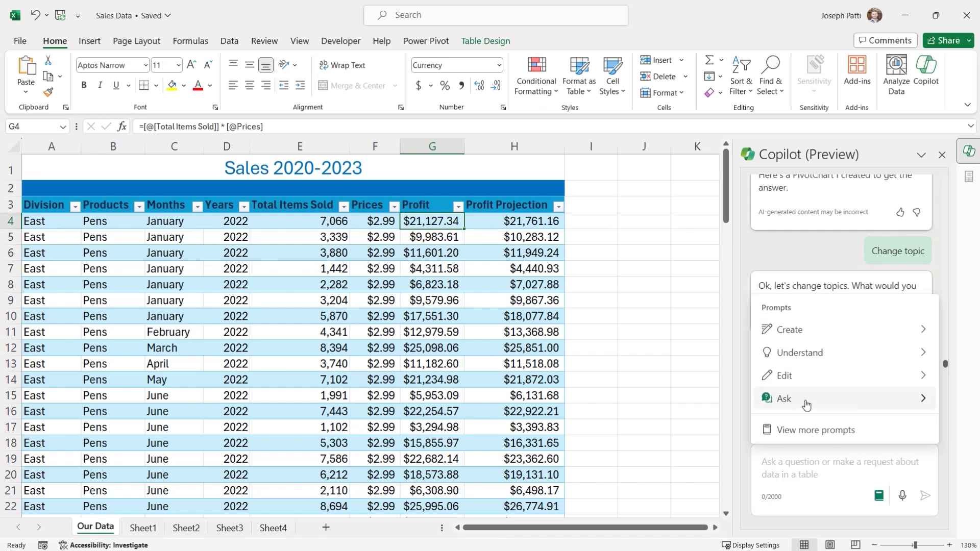
{"action": "left_click", "coordinate": [854, 435]}
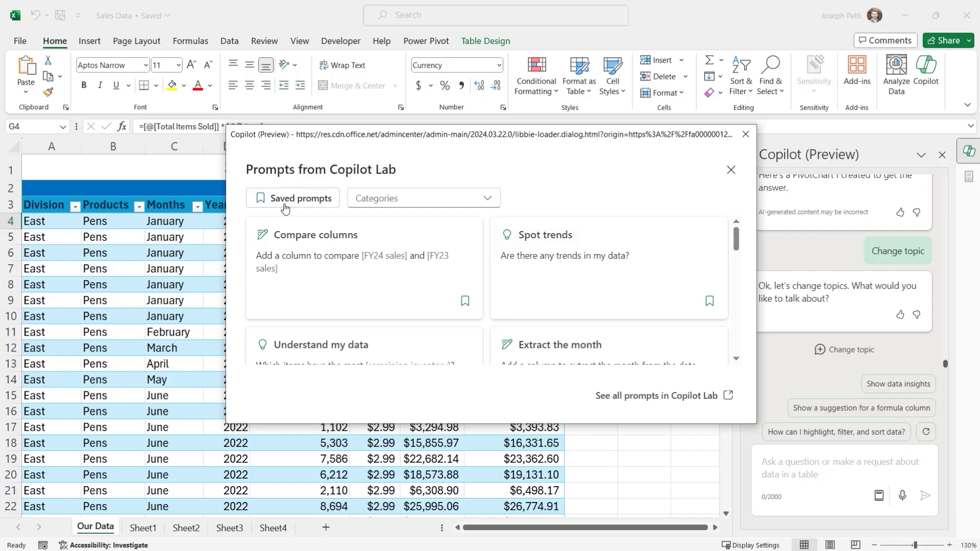
Check the available prompt categories and open the full prompt collection on the Copilot Lab website.
{"action": "left_click", "coordinate": [487, 199]}
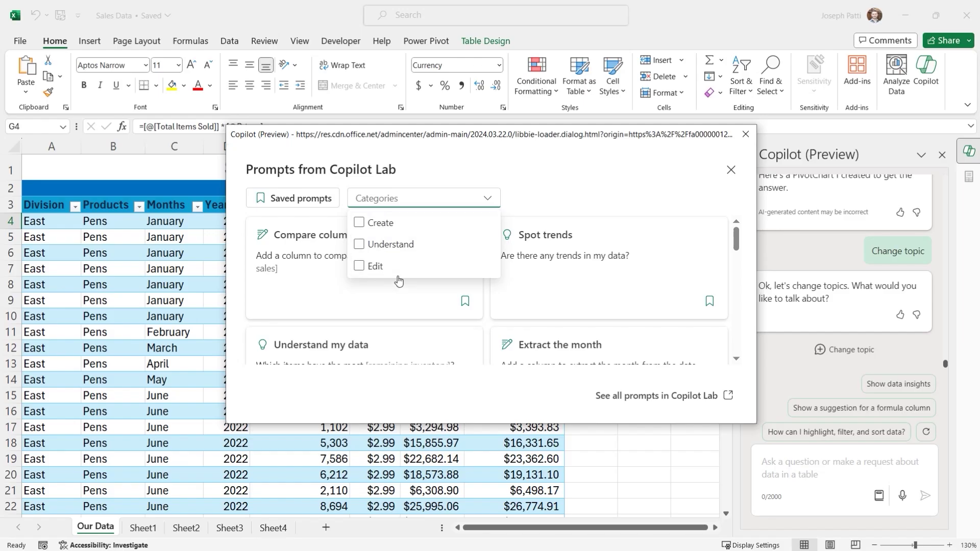
{"action": "left_click", "coordinate": [529, 172]}
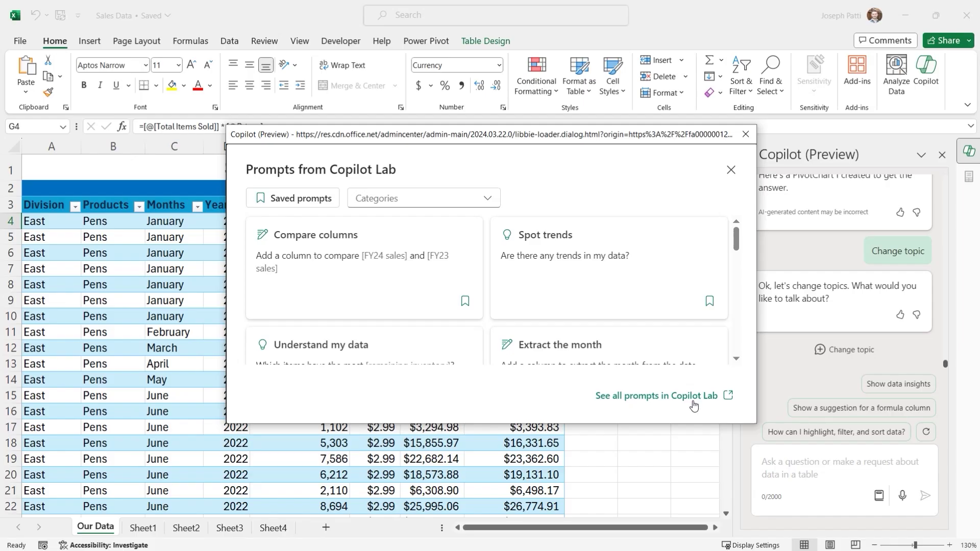
{"action": "left_click", "coordinate": [693, 405]}
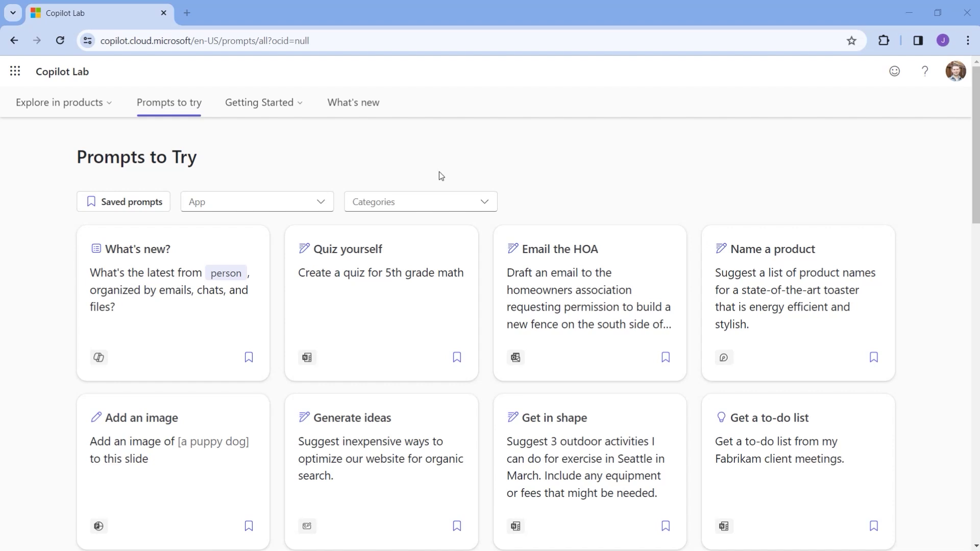
Save the "What's new?" prompt, check it among the saved prompts, and return to the full prompt list.
{"action": "left_click", "coordinate": [75, 106]}
{"action": "left_click", "coordinate": [249, 360]}
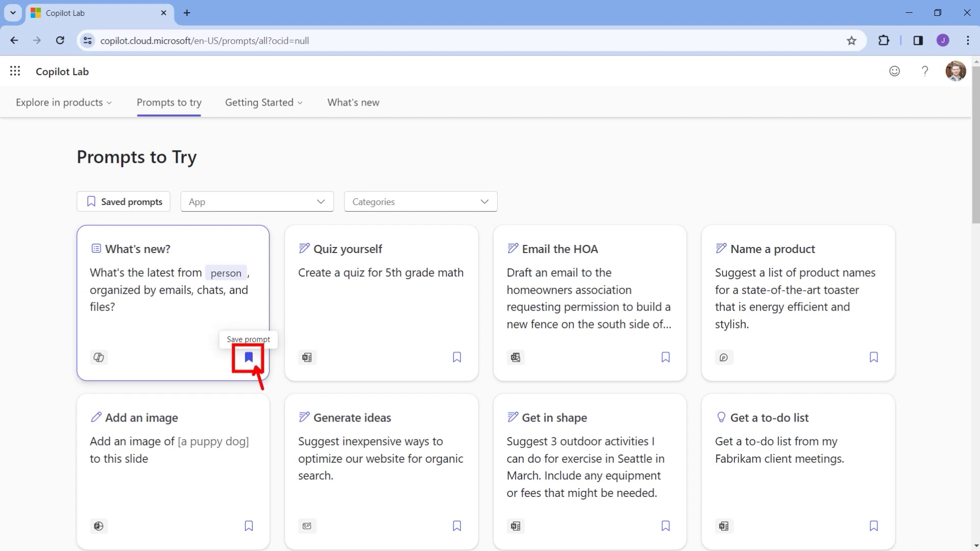
{"action": "left_click", "coordinate": [249, 360]}
{"action": "left_click", "coordinate": [147, 204]}
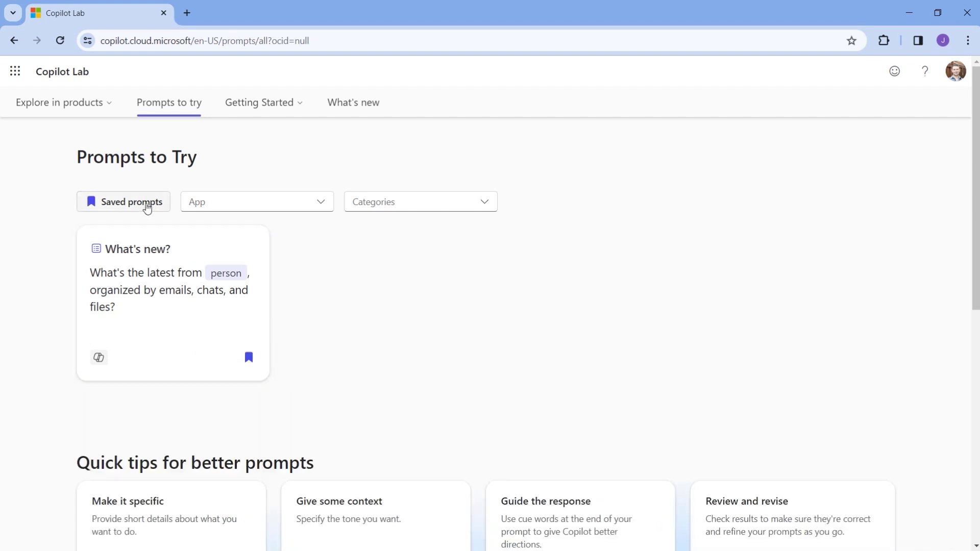
{"action": "left_click", "coordinate": [154, 209]}
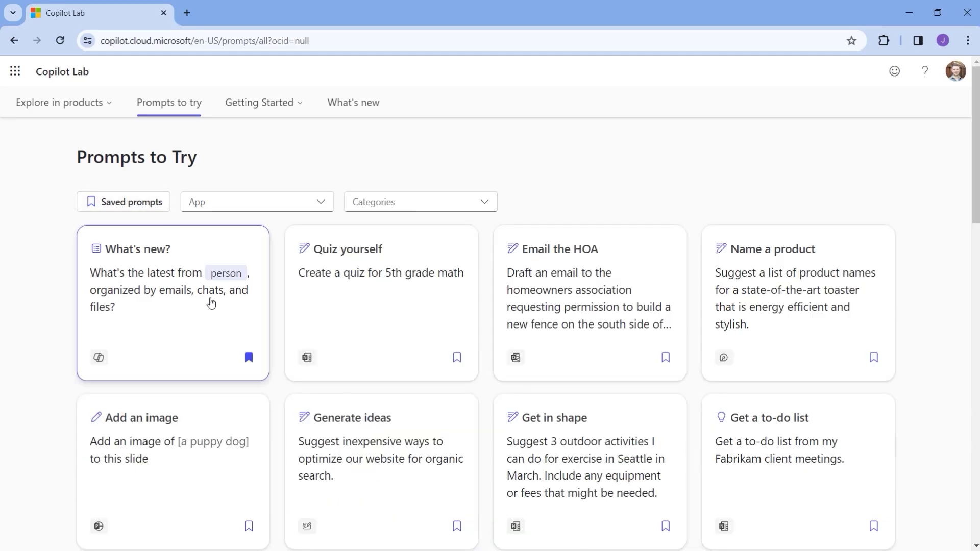
Review the app and category filter options for the prompts without applying any filter.
{"action": "left_click", "coordinate": [321, 210]}
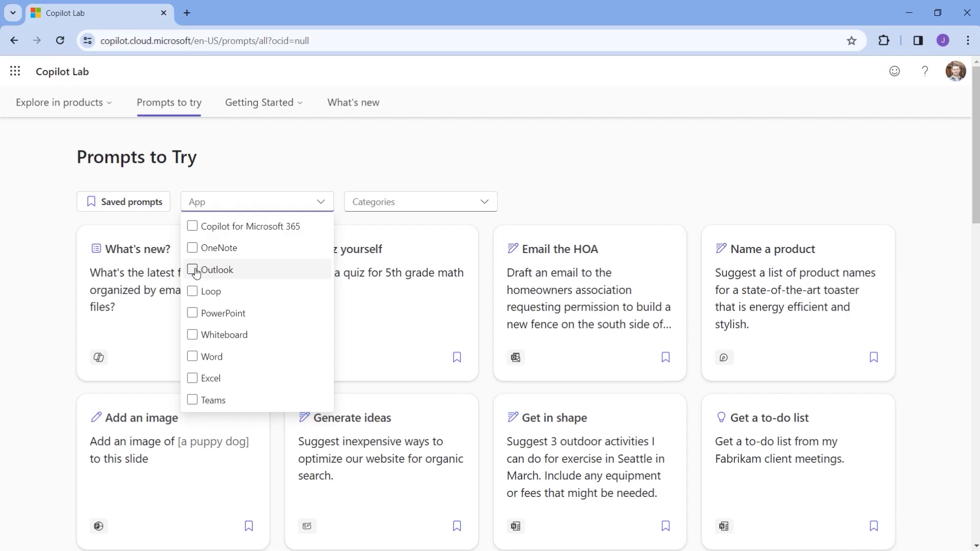
{"action": "left_click", "coordinate": [262, 181]}
{"action": "left_click", "coordinate": [484, 204]}
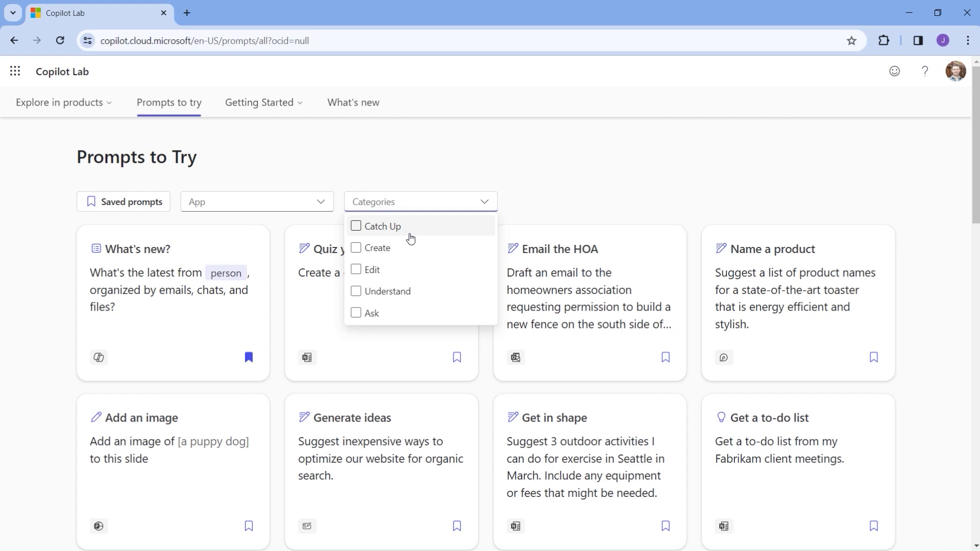
{"action": "left_click", "coordinate": [404, 161]}
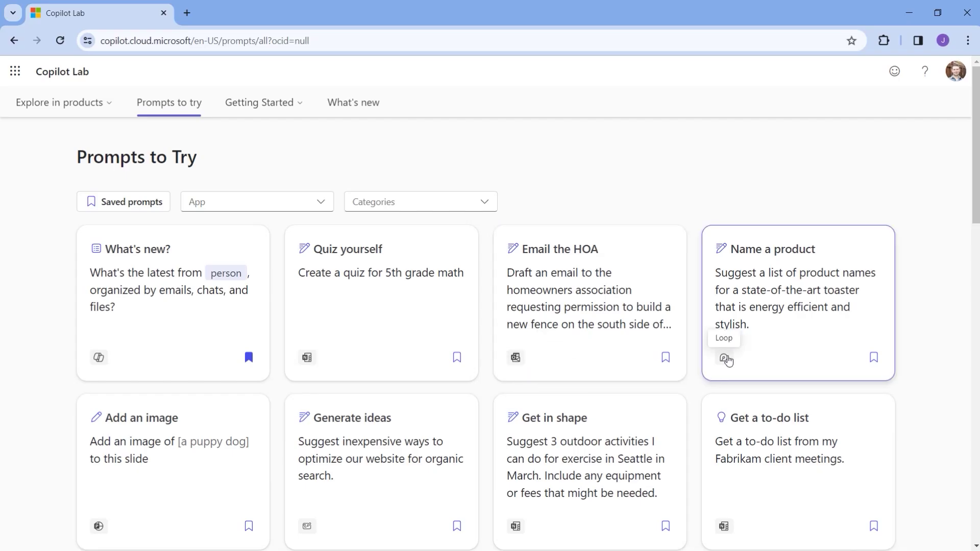
Browse the Prompts to Try collection, expanding the list several times to look through additional prompts.
{"action": "scroll", "coordinate": [372, 307], "scroll_direction": "down", "scroll_amount": 3}
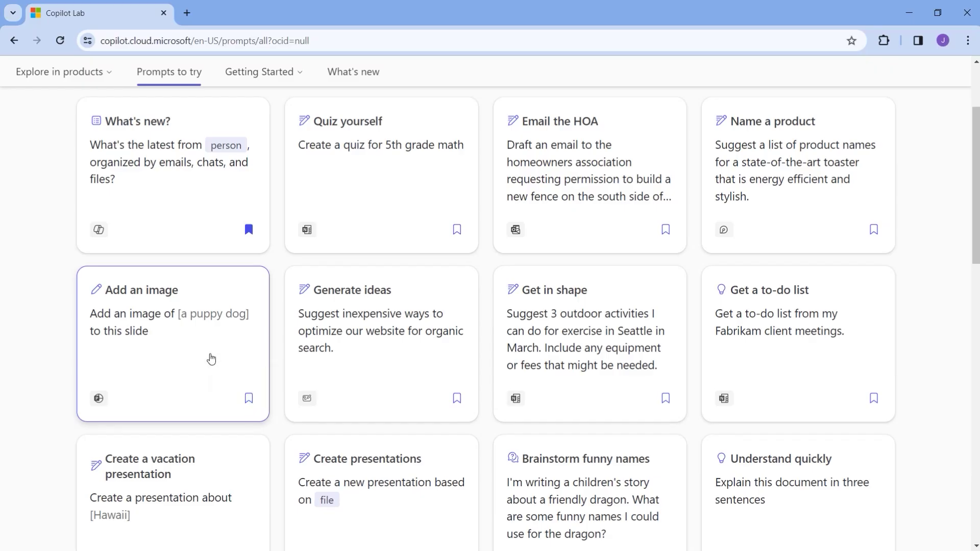
{"action": "scroll", "coordinate": [460, 304], "scroll_direction": "down", "scroll_amount": 1}
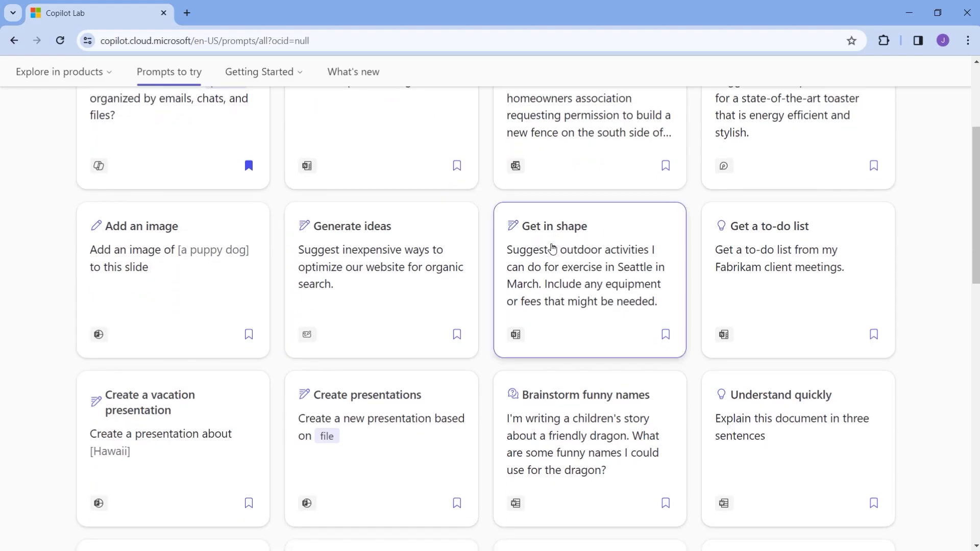
{"action": "scroll", "coordinate": [498, 262], "scroll_direction": "down", "scroll_amount": 6}
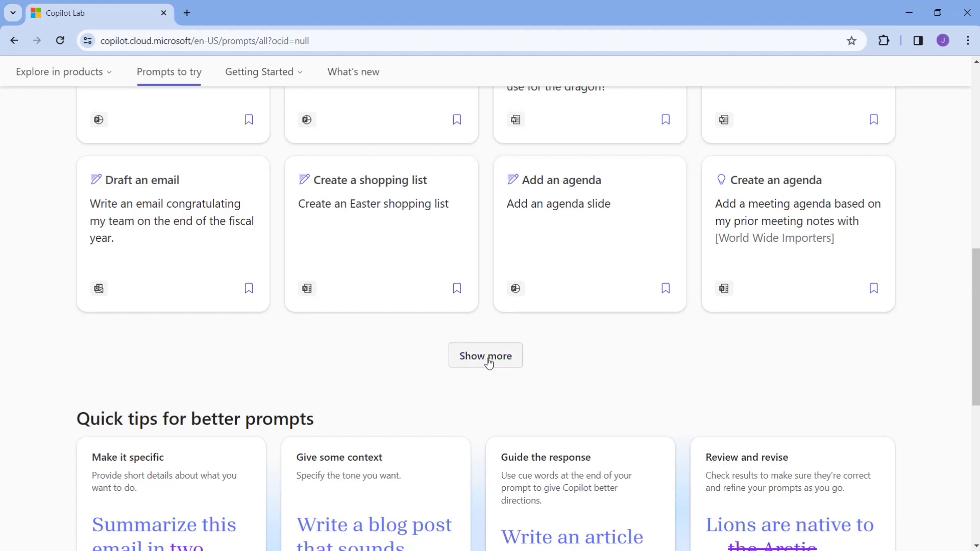
{"action": "left_click", "coordinate": [488, 359]}
{"action": "scroll", "coordinate": [456, 259], "scroll_direction": "down", "scroll_amount": 15}
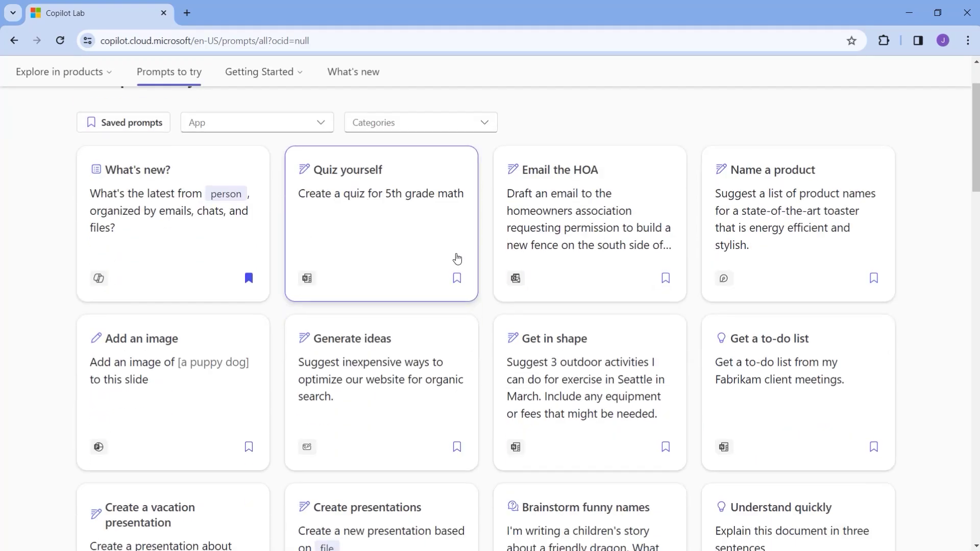
{"action": "scroll", "coordinate": [456, 259], "scroll_direction": "down", "scroll_amount": 9}
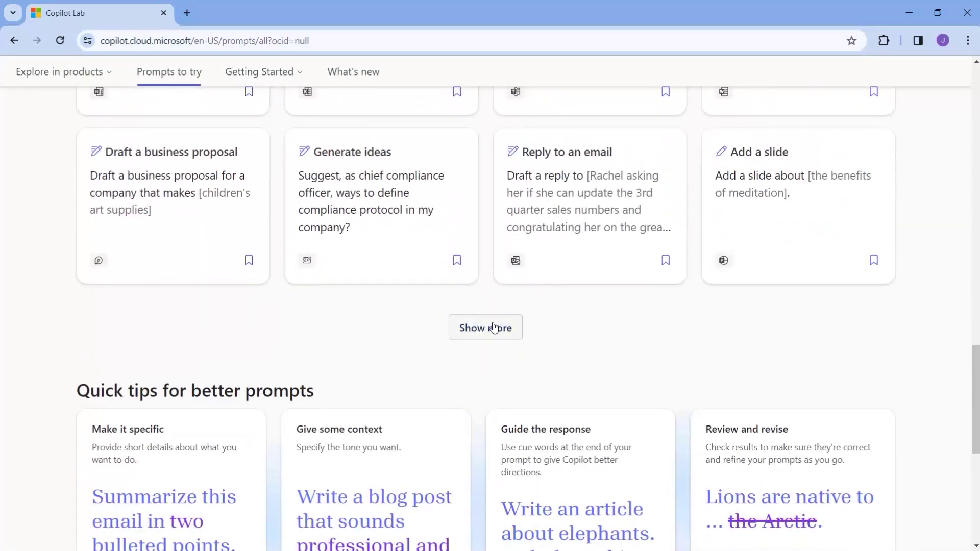
{"action": "left_click", "coordinate": [491, 327]}
{"action": "scroll", "coordinate": [493, 325], "scroll_direction": "down", "scroll_amount": 10}
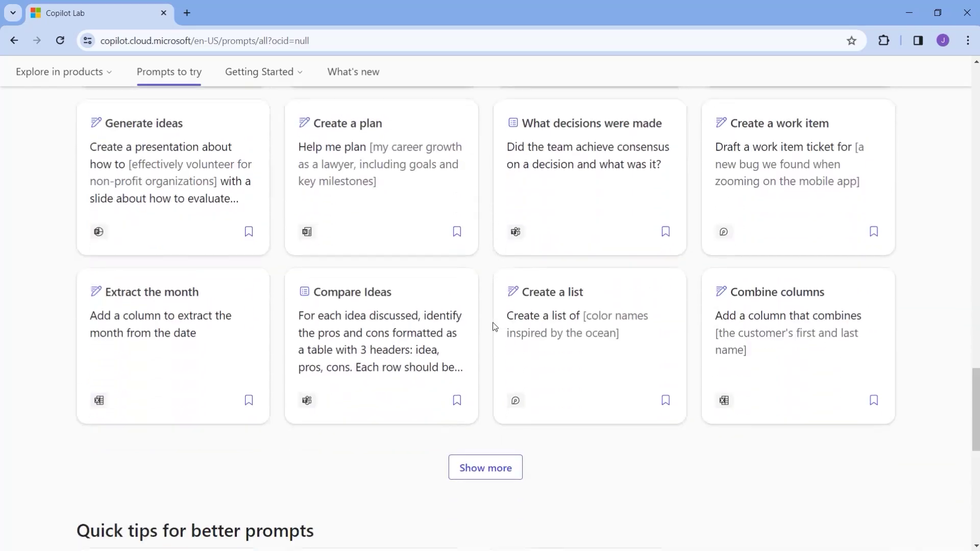
{"action": "left_click", "coordinate": [490, 363]}
{"action": "scroll", "coordinate": [490, 324], "scroll_direction": "down", "scroll_amount": 12}
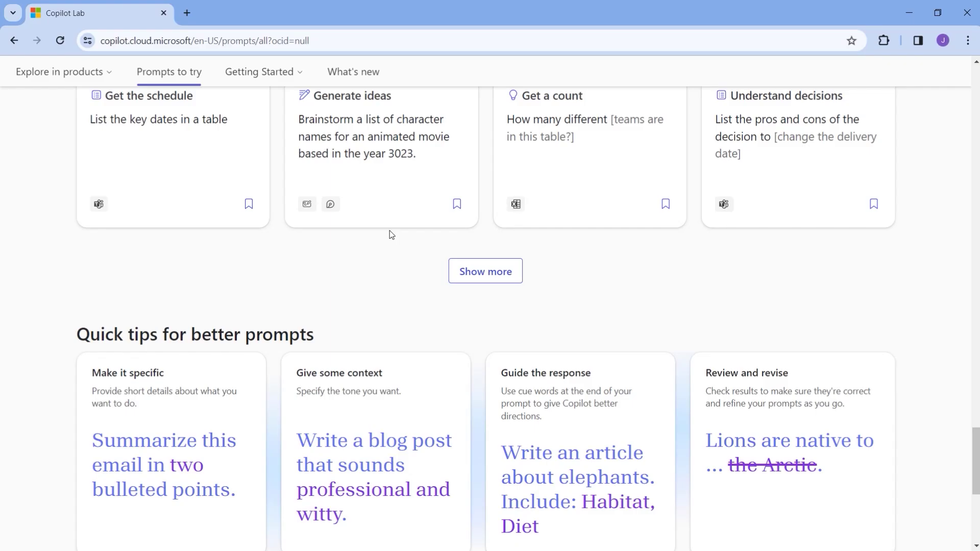
Read the quick tips for better prompts and the FAQ answer on getting the best results with Copilot.
{"action": "scroll", "coordinate": [366, 337], "scroll_direction": "down", "scroll_amount": 3}
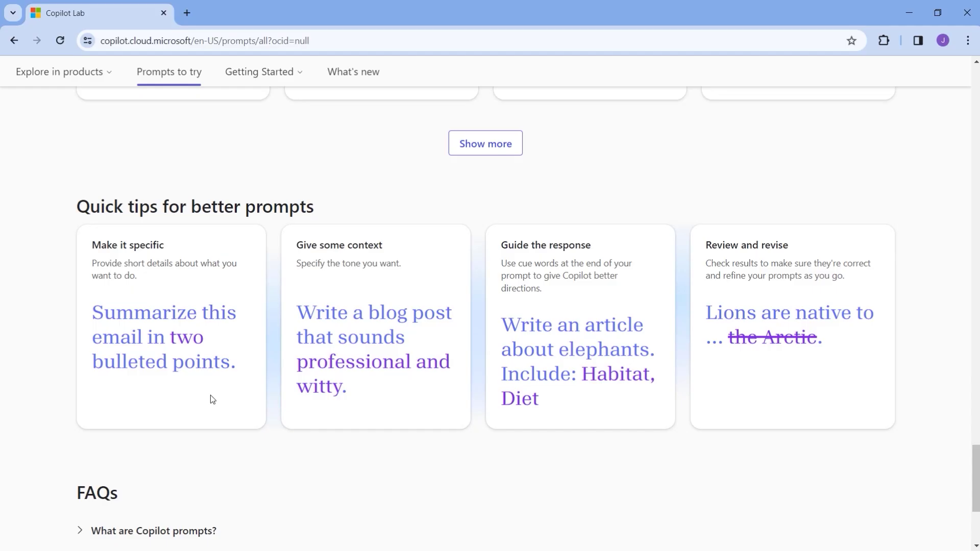
{"action": "scroll", "coordinate": [206, 392], "scroll_direction": "down", "scroll_amount": 4}
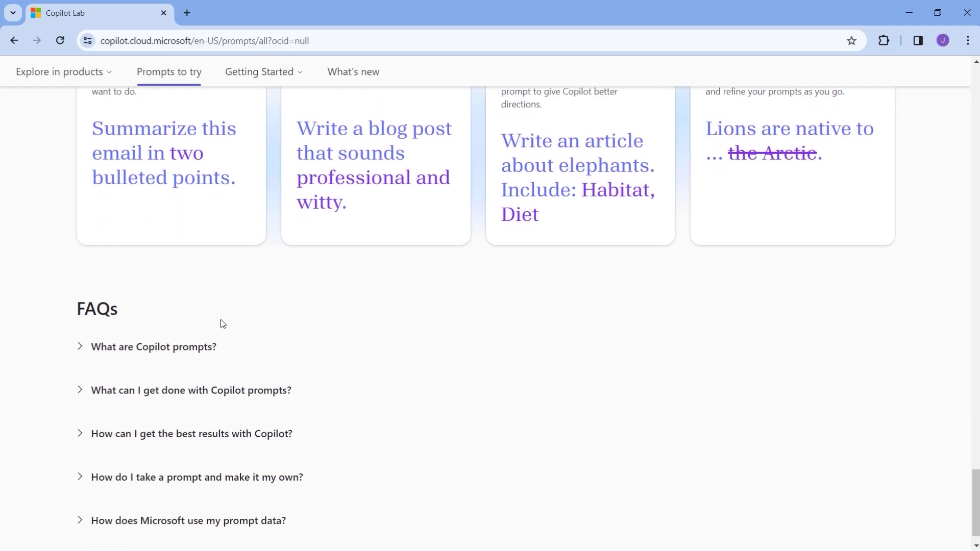
{"action": "scroll", "coordinate": [174, 306], "scroll_direction": "down", "scroll_amount": 1}
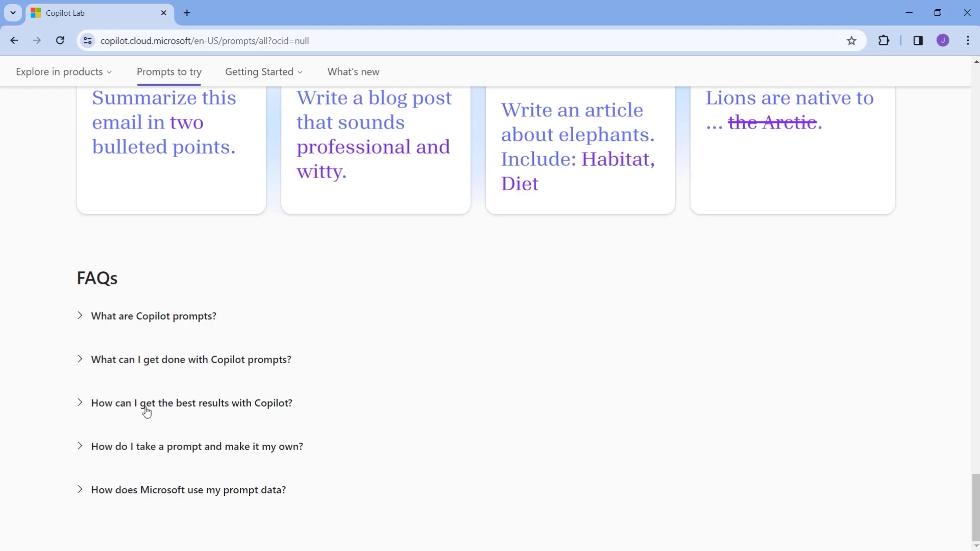
{"action": "left_click", "coordinate": [81, 404]}
{"action": "scroll", "coordinate": [209, 401], "scroll_direction": "down", "scroll_amount": 2}
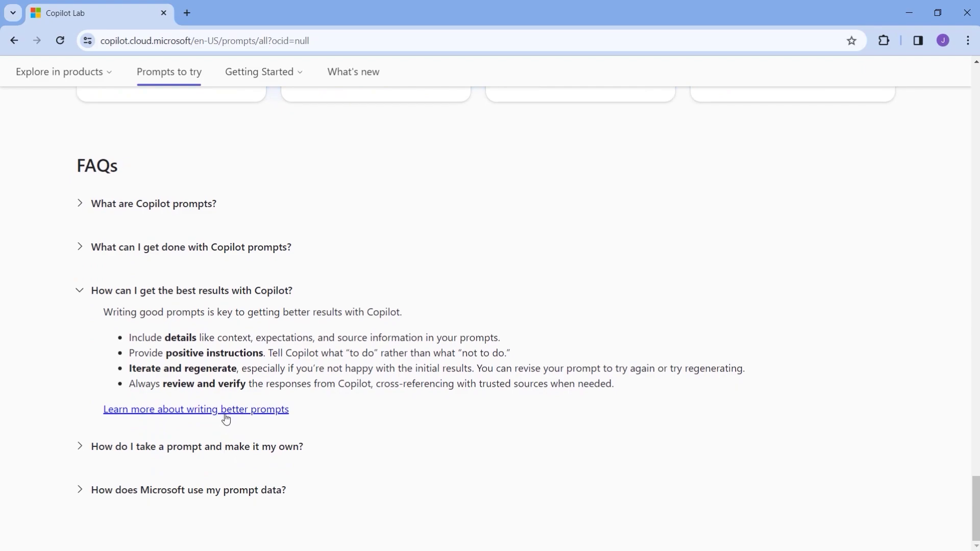
{"action": "left_click", "coordinate": [82, 290]}
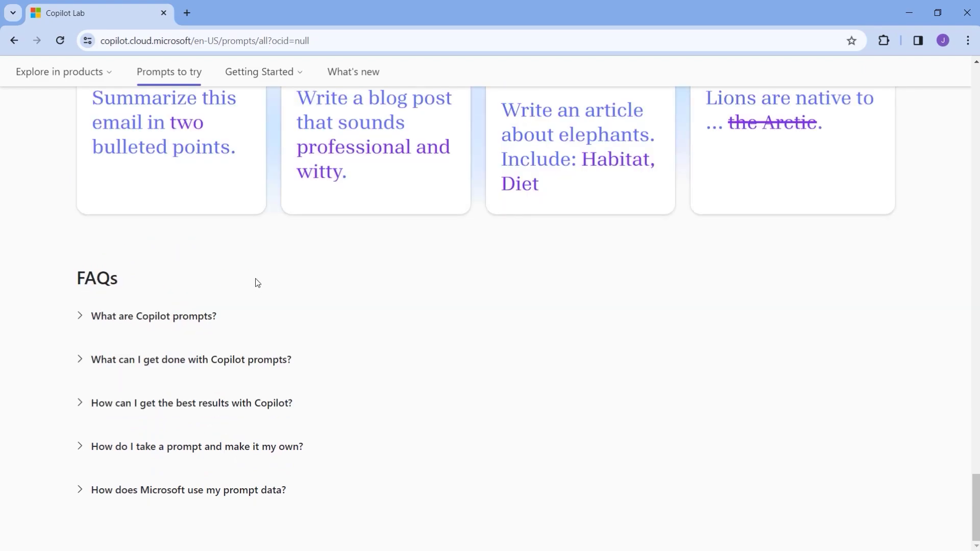
Try to open the getting-started resources for business leaders from Copilot Lab, and close the opened page.
{"action": "scroll", "coordinate": [255, 278], "scroll_direction": "up", "scroll_amount": 1}
{"action": "scroll", "coordinate": [255, 278], "scroll_direction": "down", "scroll_amount": 1}
{"action": "scroll", "coordinate": [257, 282], "scroll_direction": "up", "scroll_amount": 15}
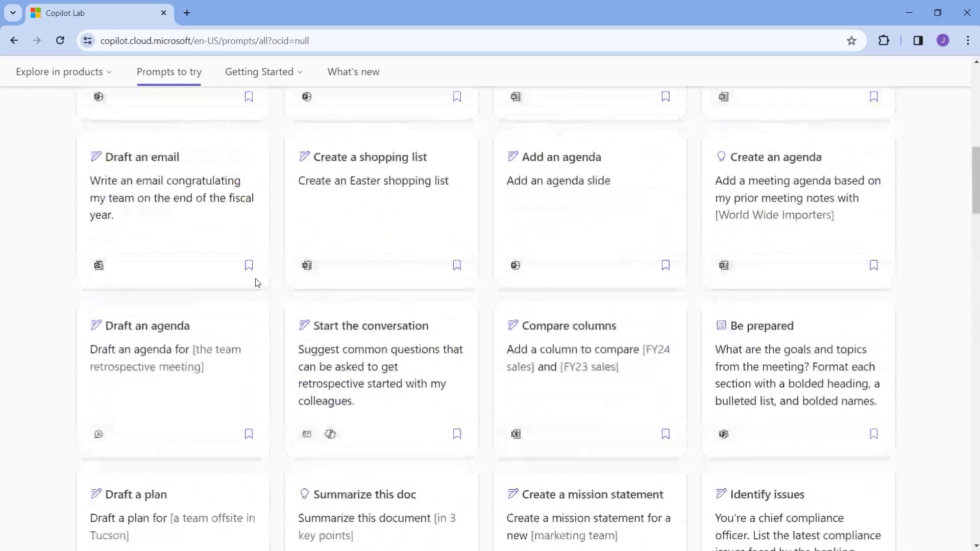
{"action": "scroll", "coordinate": [258, 283], "scroll_direction": "up", "scroll_amount": 10}
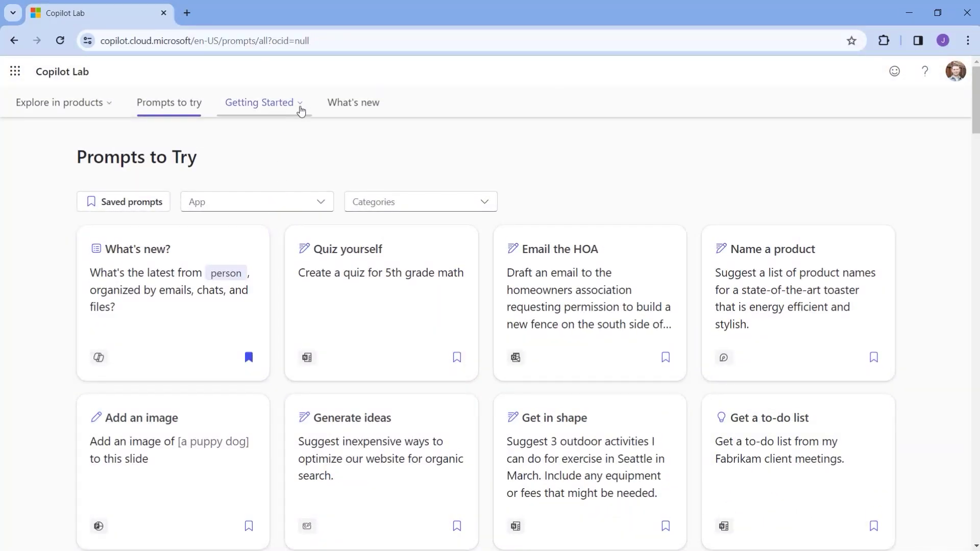
{"action": "left_click", "coordinate": [301, 111]}
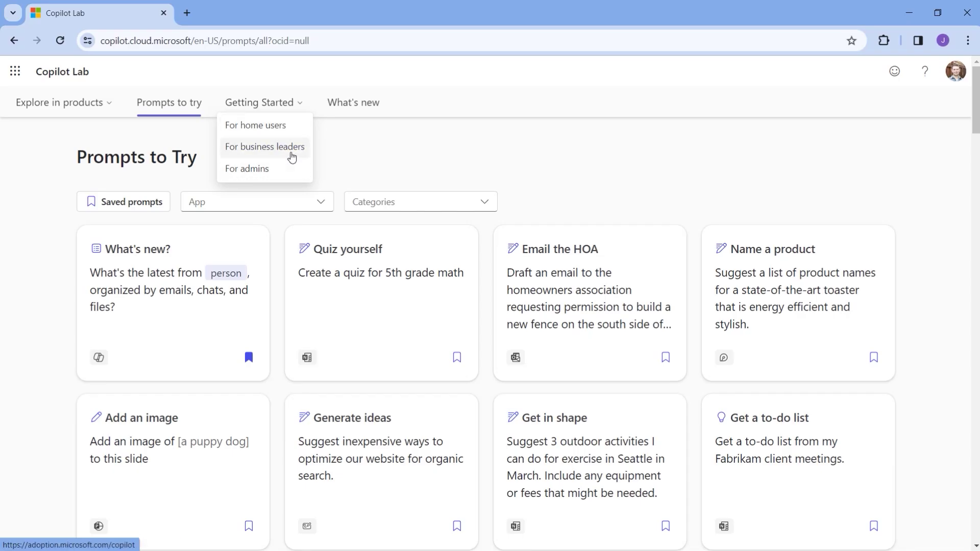
{"action": "left_click", "coordinate": [292, 155]}
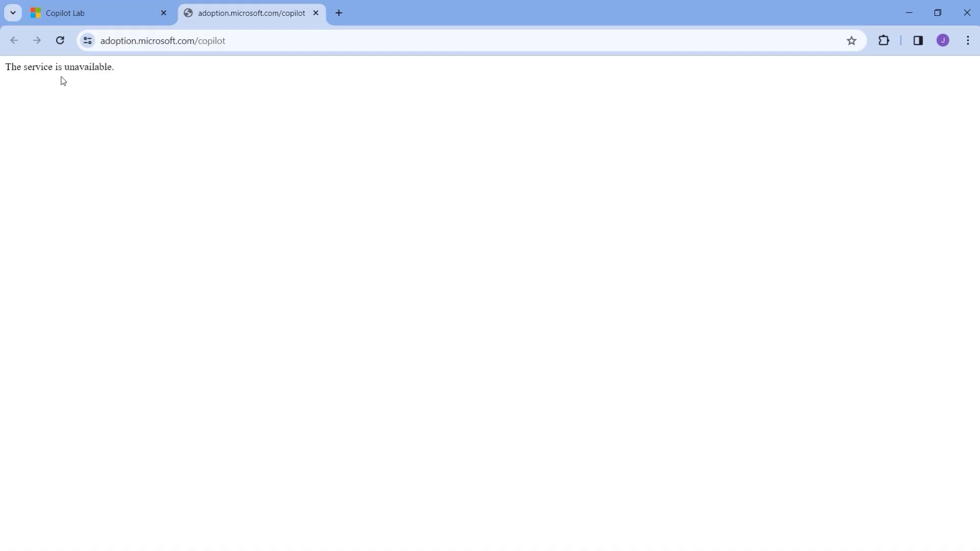
{"action": "left_click", "coordinate": [316, 13]}
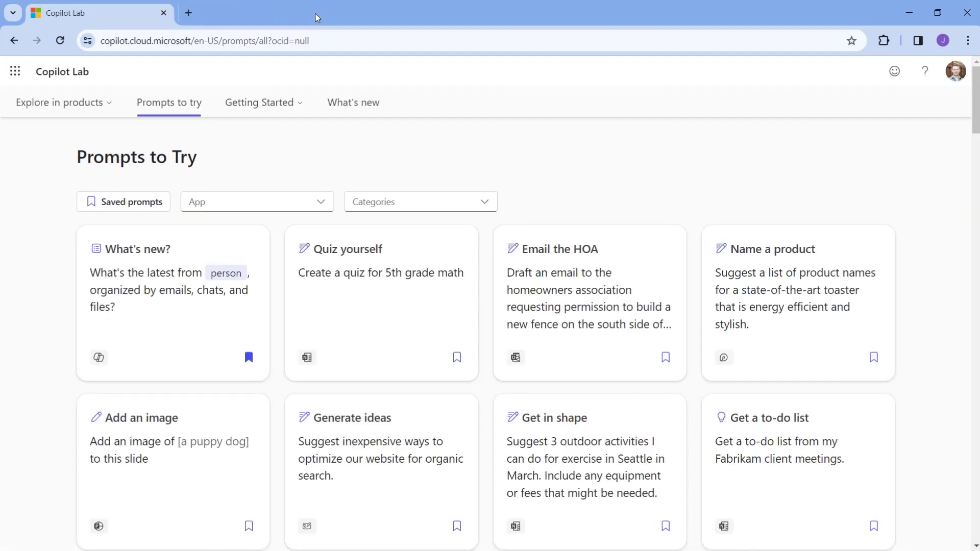
Open the getting-started page for home users and return to the Copilot Lab prompts page.
{"action": "left_click", "coordinate": [301, 102]}
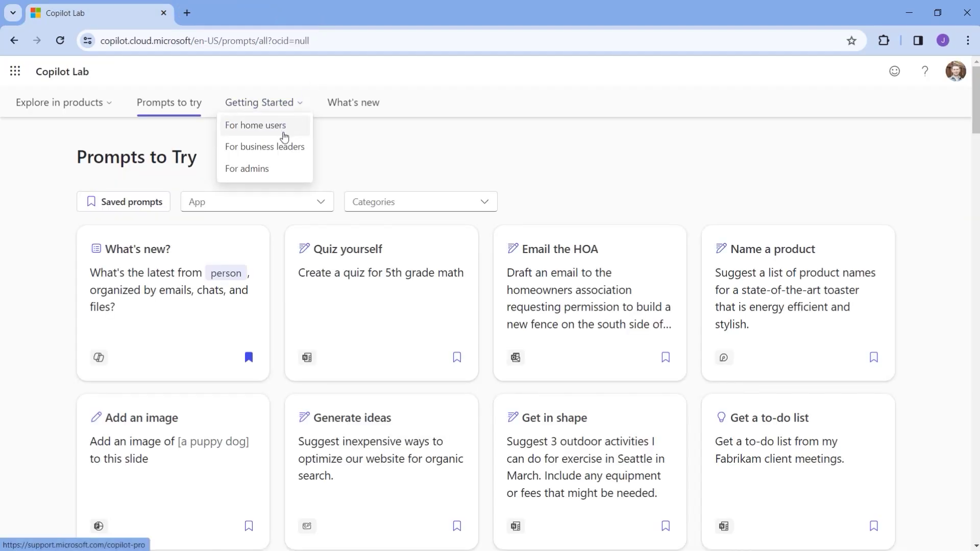
{"action": "left_click", "coordinate": [283, 131]}
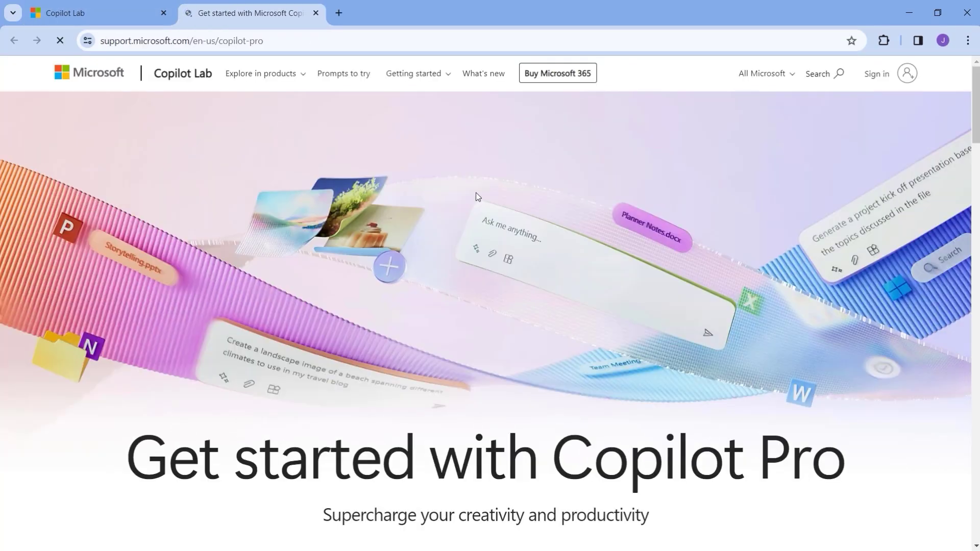
{"action": "left_click", "coordinate": [96, 13]}
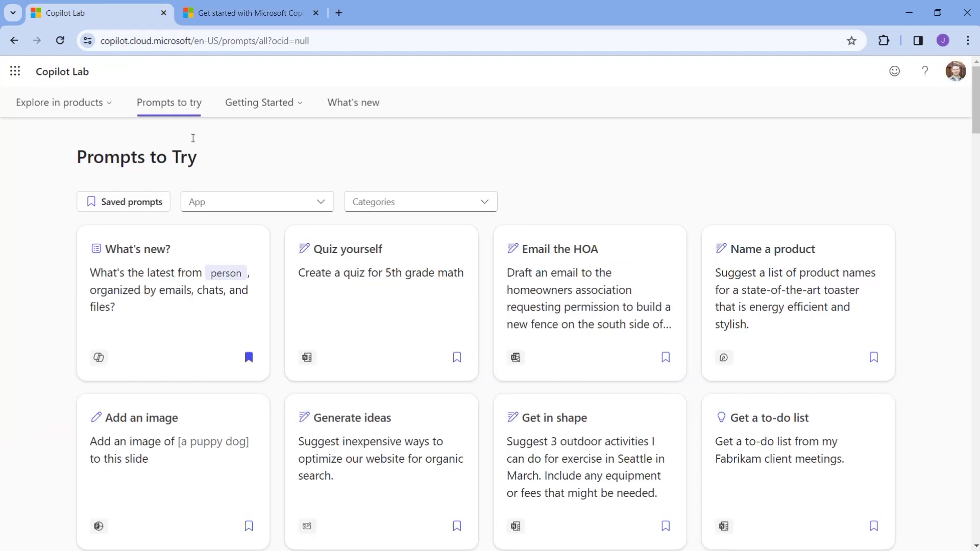
Retry the business leaders getting-started page and close it again.
{"action": "left_click", "coordinate": [262, 102]}
{"action": "left_click", "coordinate": [278, 146]}
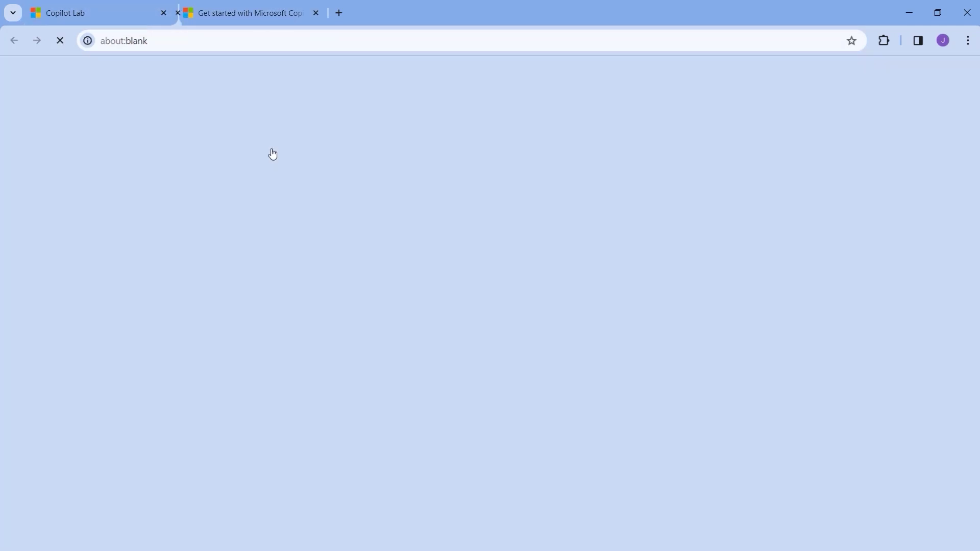
{"action": "left_click", "coordinate": [315, 13]}
Open the getting-started documentation for admins and look through its Copilot for Microsoft 365 topics.
{"action": "left_click", "coordinate": [244, 103]}
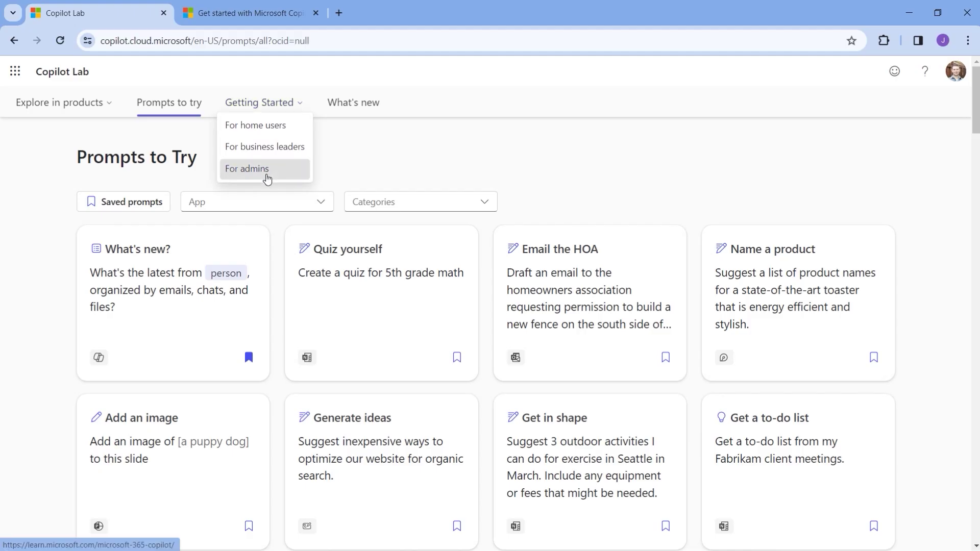
{"action": "left_click", "coordinate": [266, 173]}
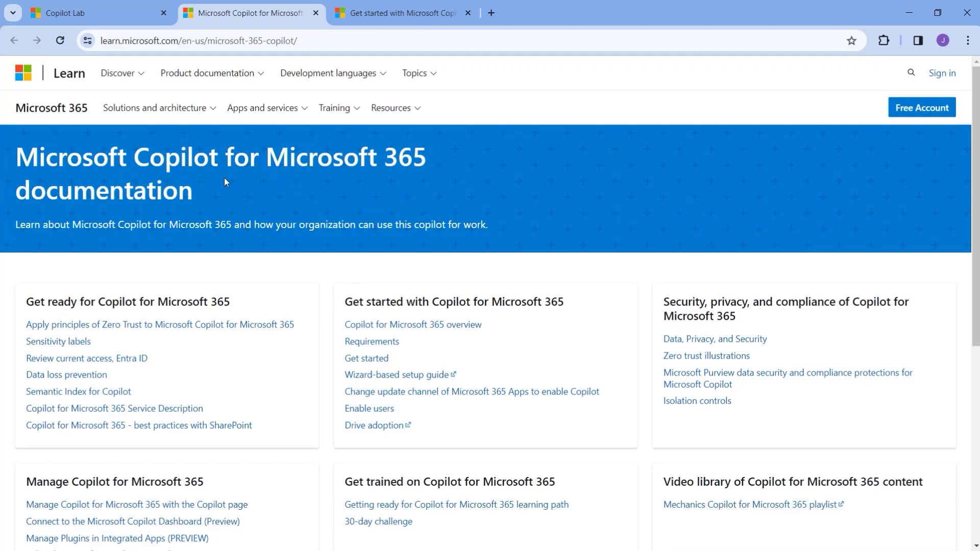
{"action": "scroll", "coordinate": [227, 206], "scroll_direction": "down", "scroll_amount": 4}
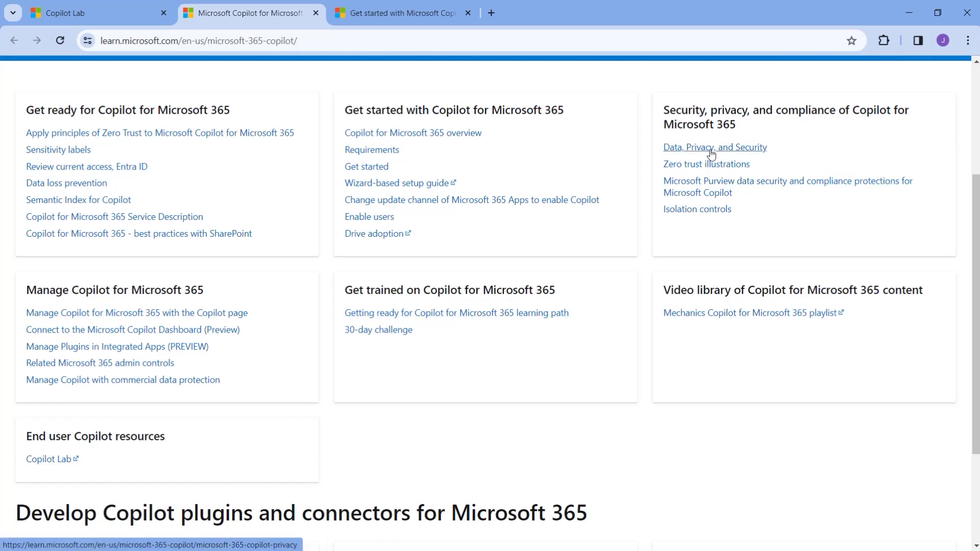
{"action": "scroll", "coordinate": [379, 277], "scroll_direction": "down", "scroll_amount": 2}
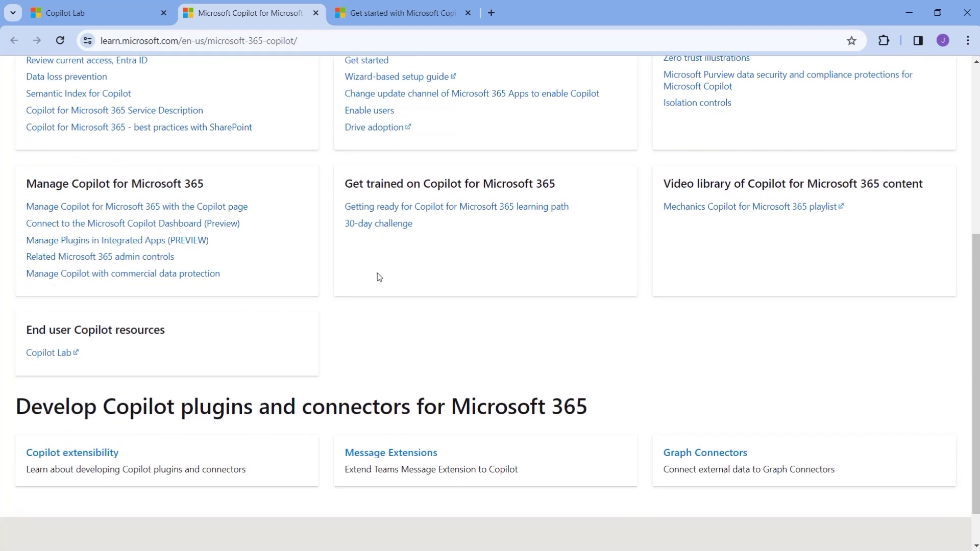
{"action": "scroll", "coordinate": [379, 277], "scroll_direction": "down", "scroll_amount": 1}
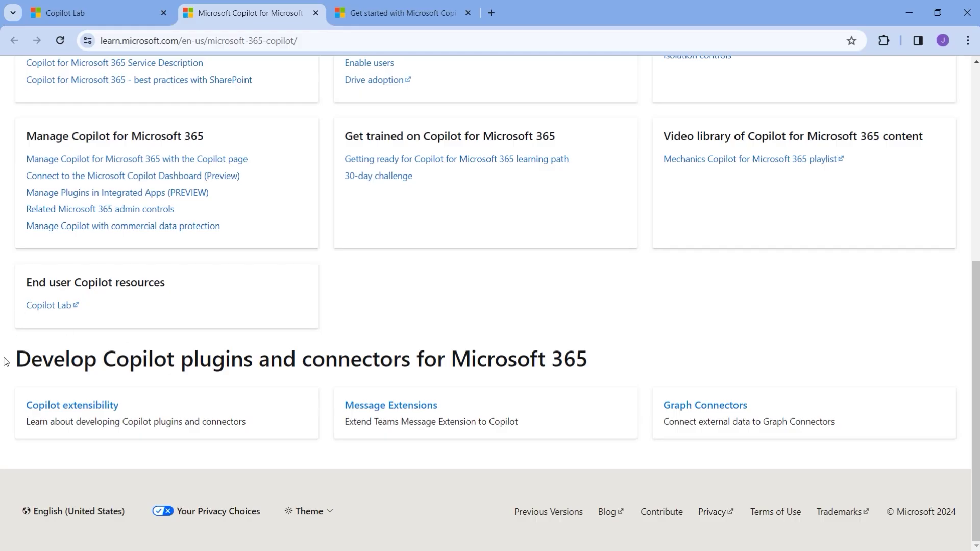
Open Copilot Lab from the admin documentation and look through its journey videos, everyday apps and ready-made prompts.
{"action": "left_click", "coordinate": [40, 311]}
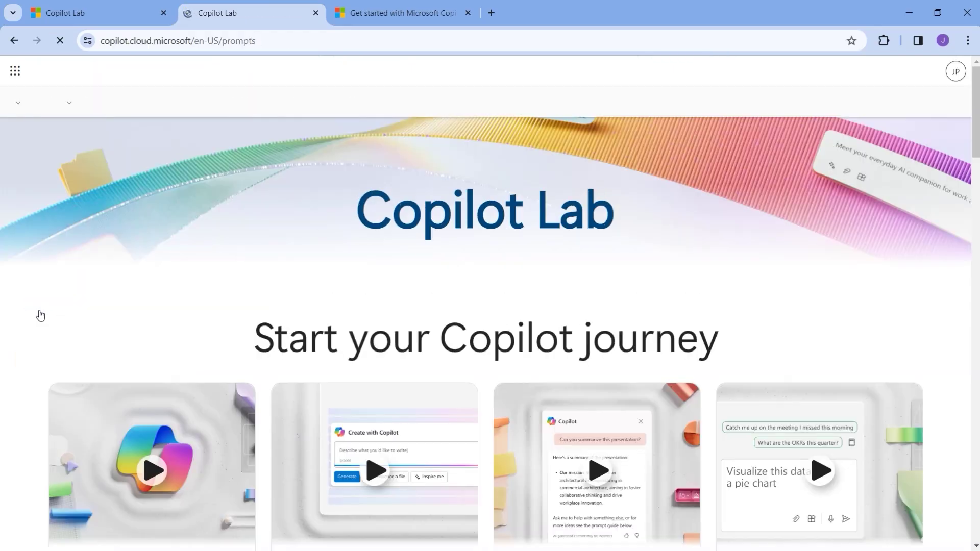
{"action": "scroll", "coordinate": [164, 321], "scroll_direction": "down", "scroll_amount": 4}
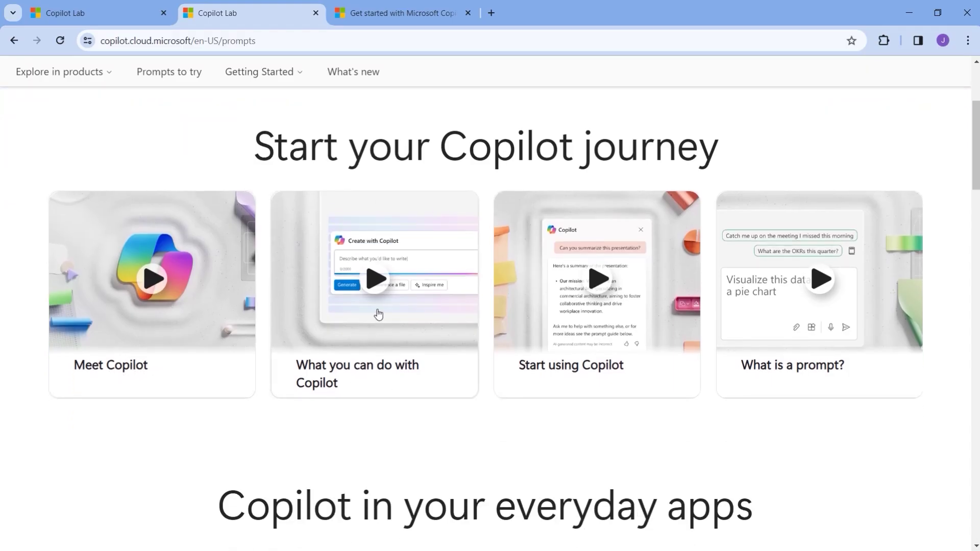
{"action": "scroll", "coordinate": [379, 314], "scroll_direction": "down", "scroll_amount": 5}
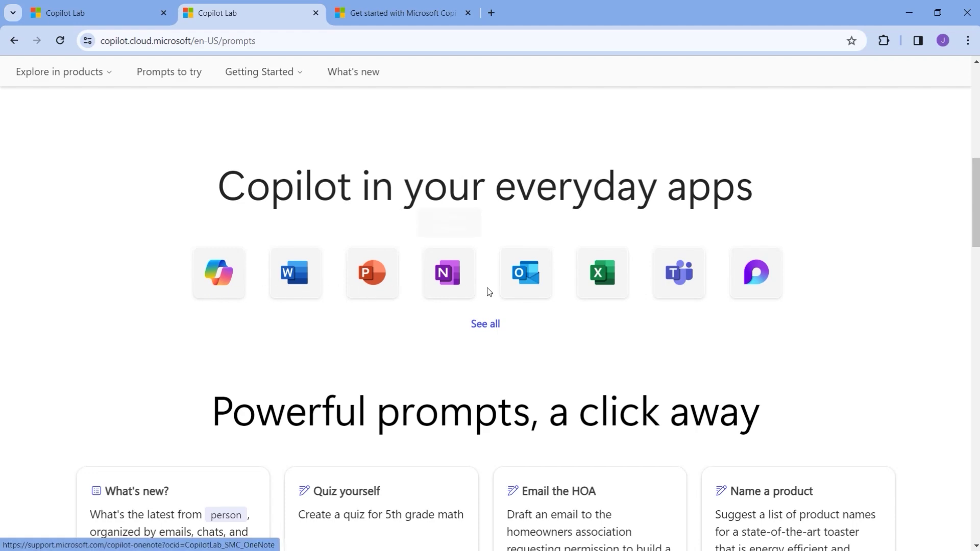
{"action": "scroll", "coordinate": [475, 278], "scroll_direction": "down", "scroll_amount": 5}
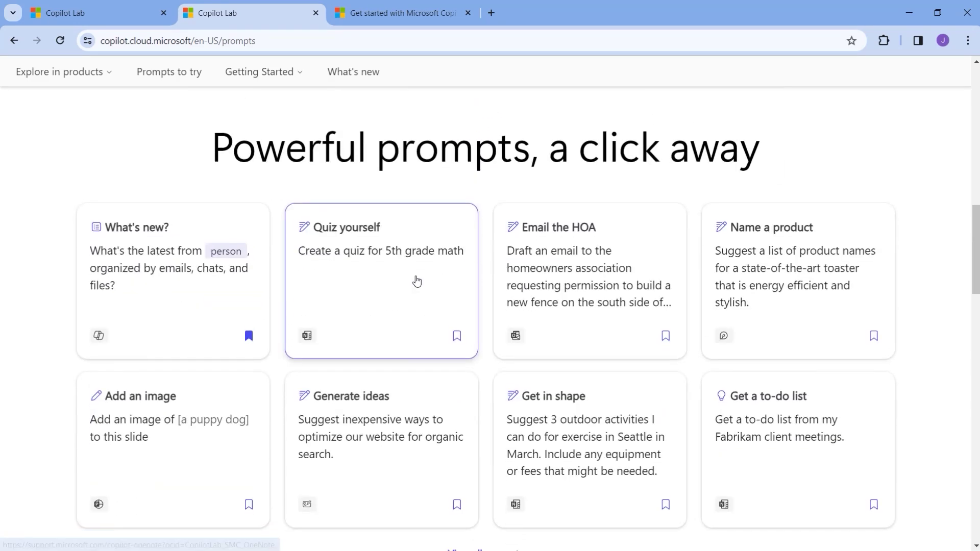
{"action": "scroll", "coordinate": [417, 280], "scroll_direction": "down", "scroll_amount": 1}
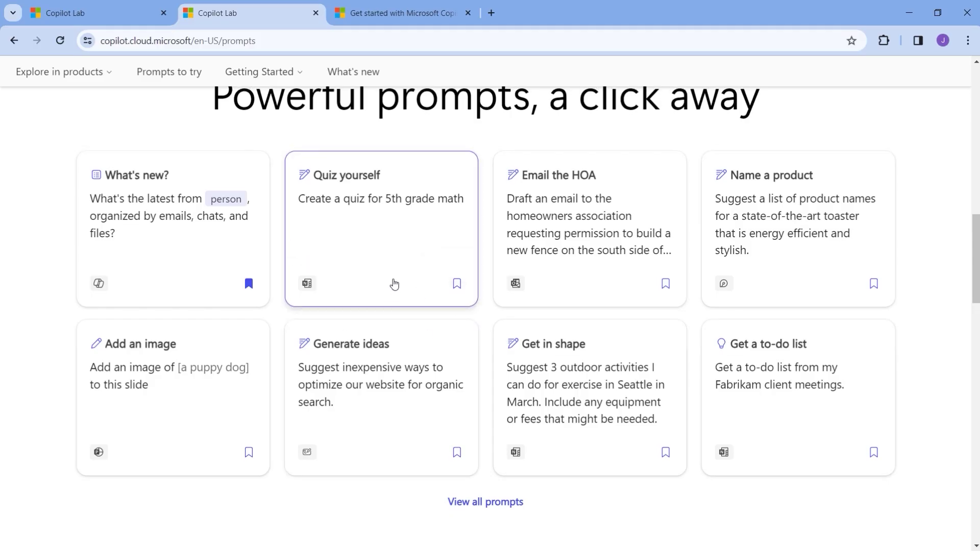
{"action": "scroll", "coordinate": [394, 283], "scroll_direction": "down", "scroll_amount": 10}
{"action": "scroll", "coordinate": [394, 283], "scroll_direction": "up", "scroll_amount": 5}
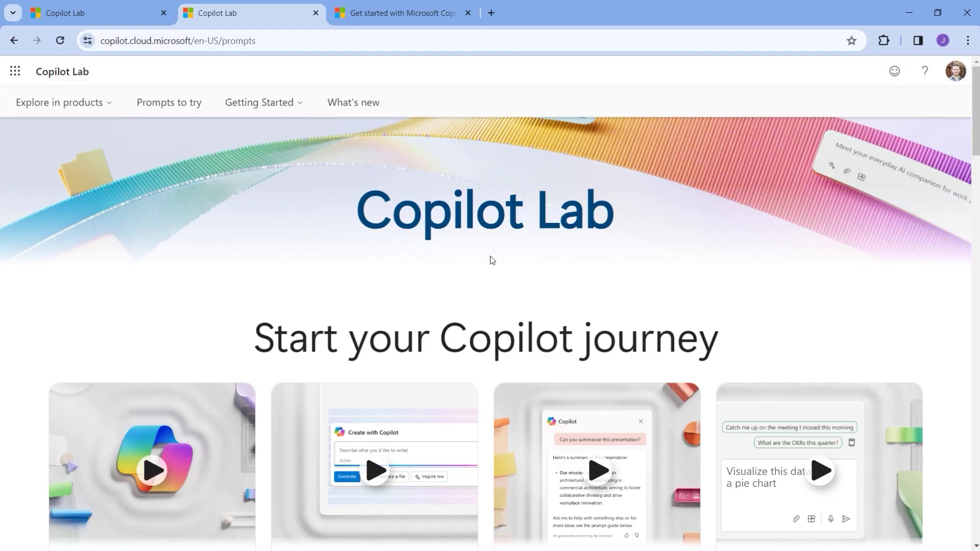
Open Copilot Lab's What's new page with the latest Microsoft Copilot updates and close the leftover getting-started page.
{"action": "left_click", "coordinate": [168, 113]}
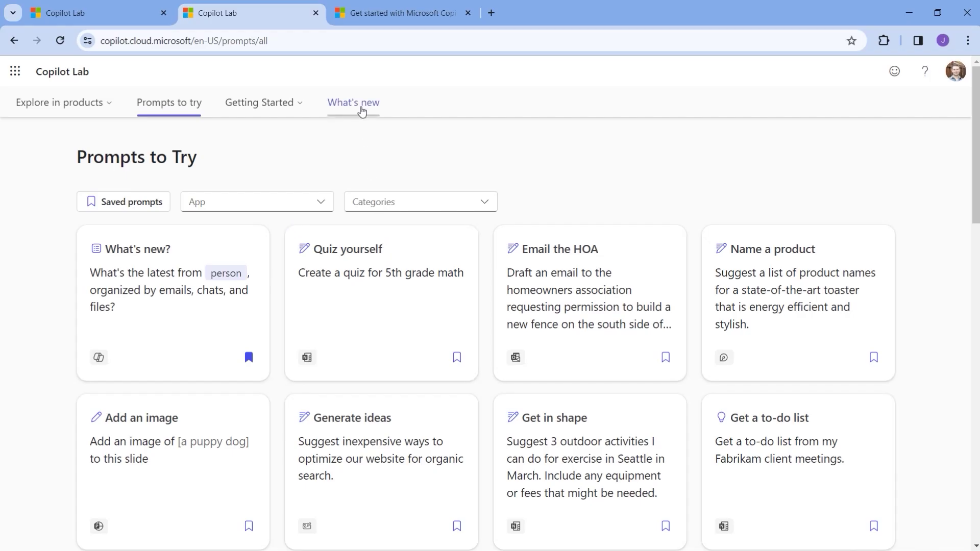
{"action": "left_click", "coordinate": [361, 105]}
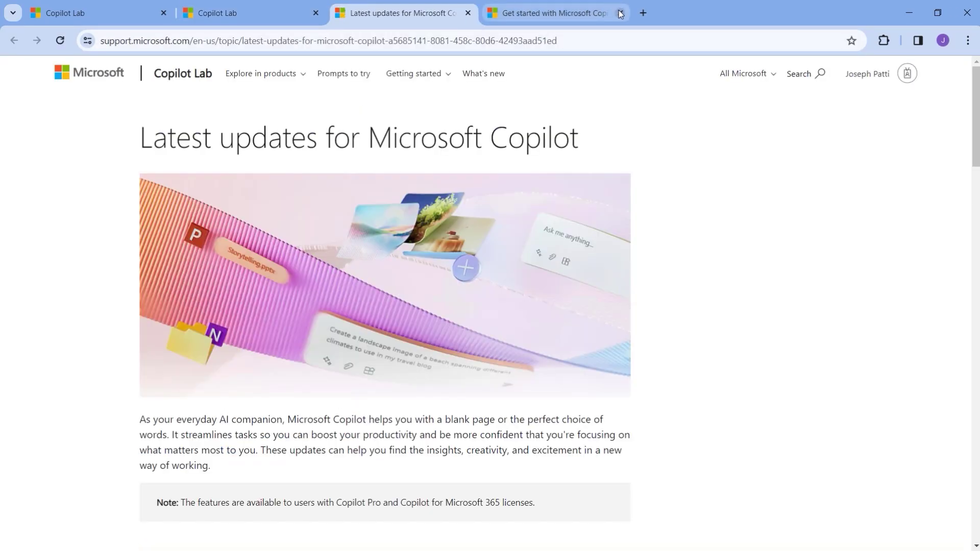
{"action": "left_click", "coordinate": [619, 13]}
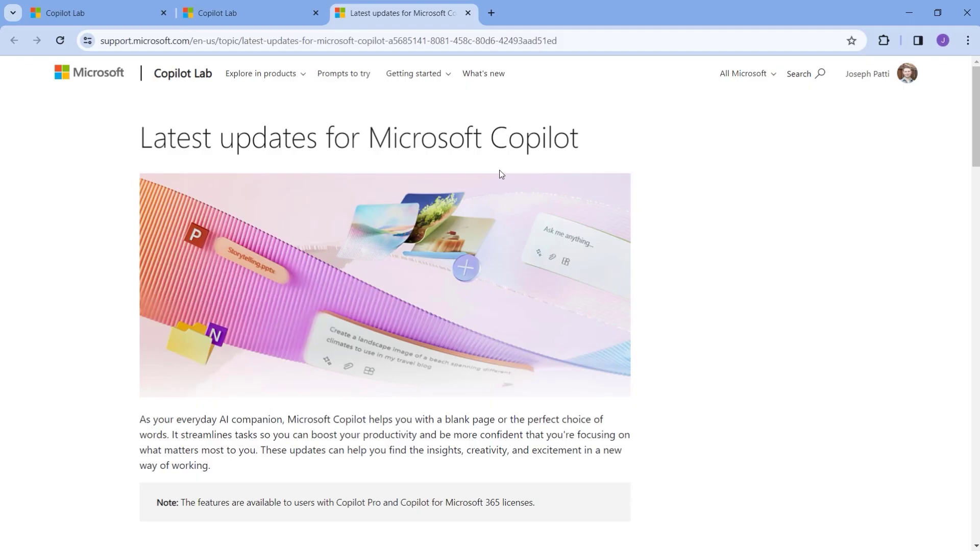
Read through the prompts of the month, the March updates and the improvements based on feedback.
{"action": "scroll", "coordinate": [376, 214], "scroll_direction": "down", "scroll_amount": 5}
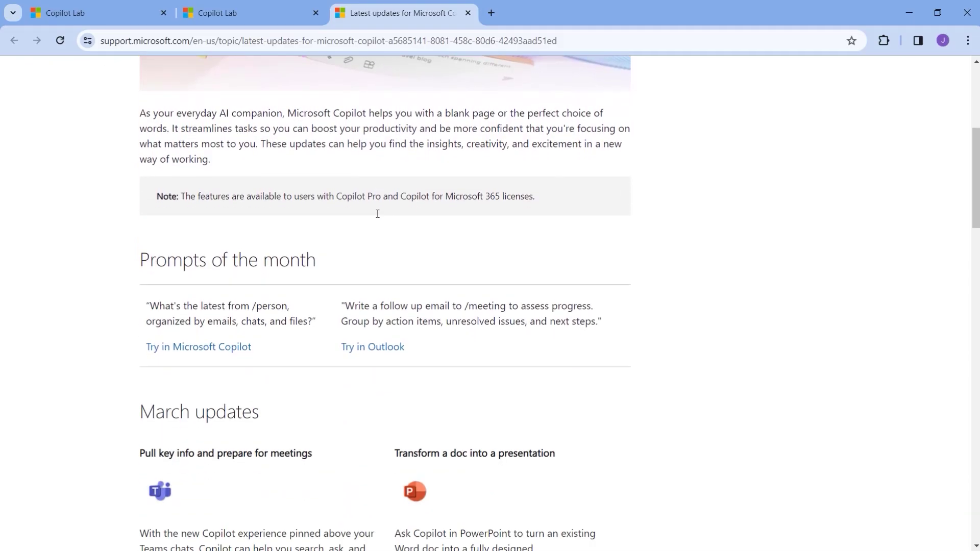
{"action": "scroll", "coordinate": [377, 214], "scroll_direction": "down", "scroll_amount": 2}
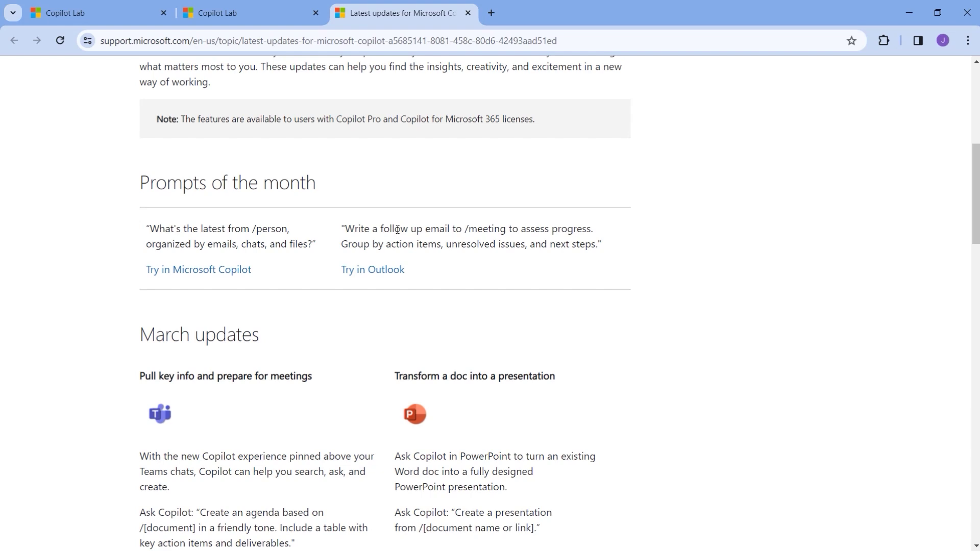
{"action": "scroll", "coordinate": [265, 201], "scroll_direction": "down", "scroll_amount": 5}
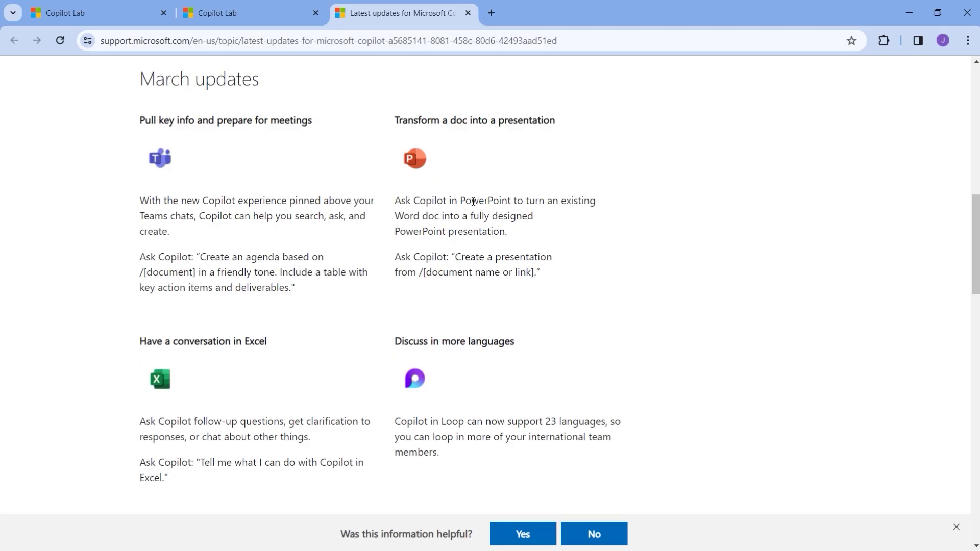
{"action": "scroll", "coordinate": [473, 201], "scroll_direction": "down", "scroll_amount": 5}
{"action": "scroll", "coordinate": [473, 202], "scroll_direction": "down", "scroll_amount": 6}
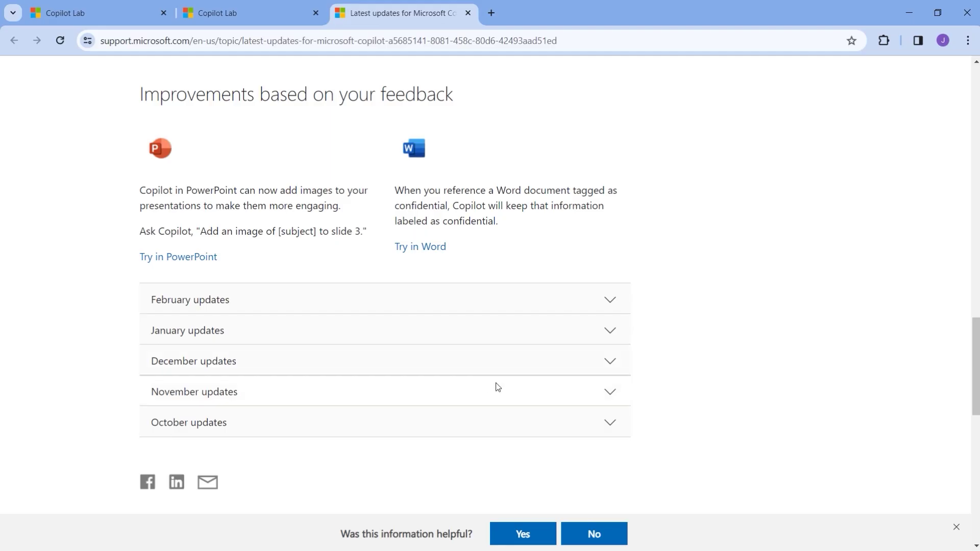
Expand the December updates, examine their Copilot tips for each app, and return to the start of the page.
{"action": "left_click", "coordinate": [610, 360]}
{"action": "scroll", "coordinate": [423, 356], "scroll_direction": "down", "scroll_amount": 3}
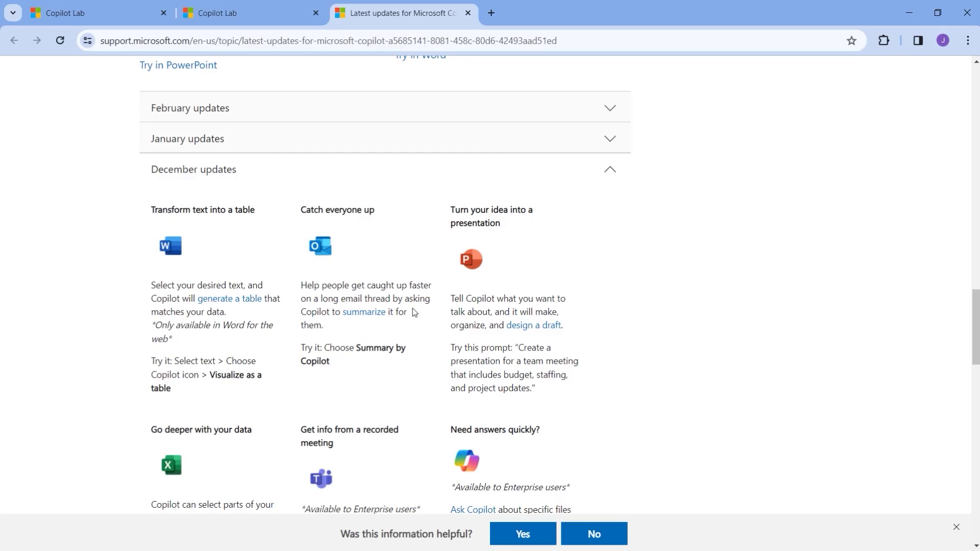
{"action": "scroll", "coordinate": [427, 327], "scroll_direction": "up", "scroll_amount": 20}
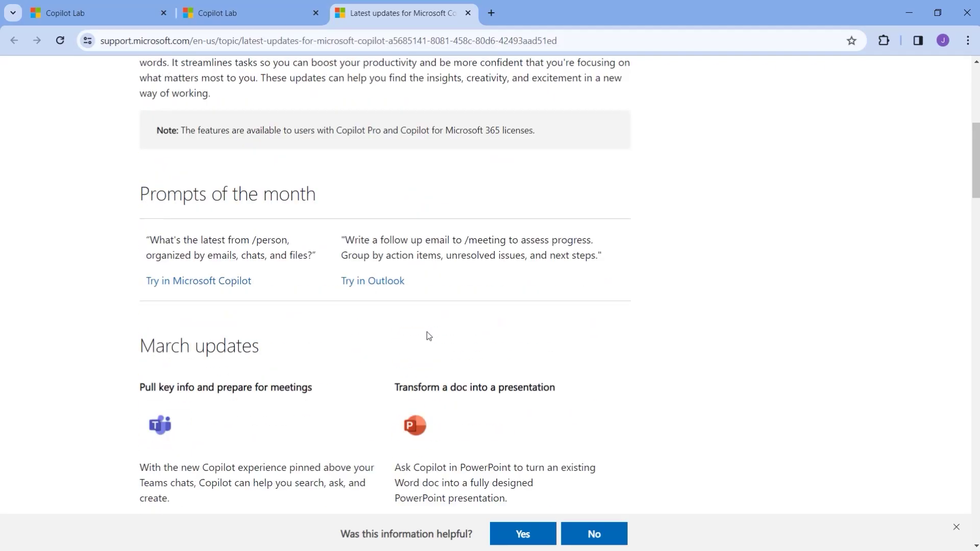
{"action": "scroll", "coordinate": [429, 335], "scroll_direction": "up", "scroll_amount": 3}
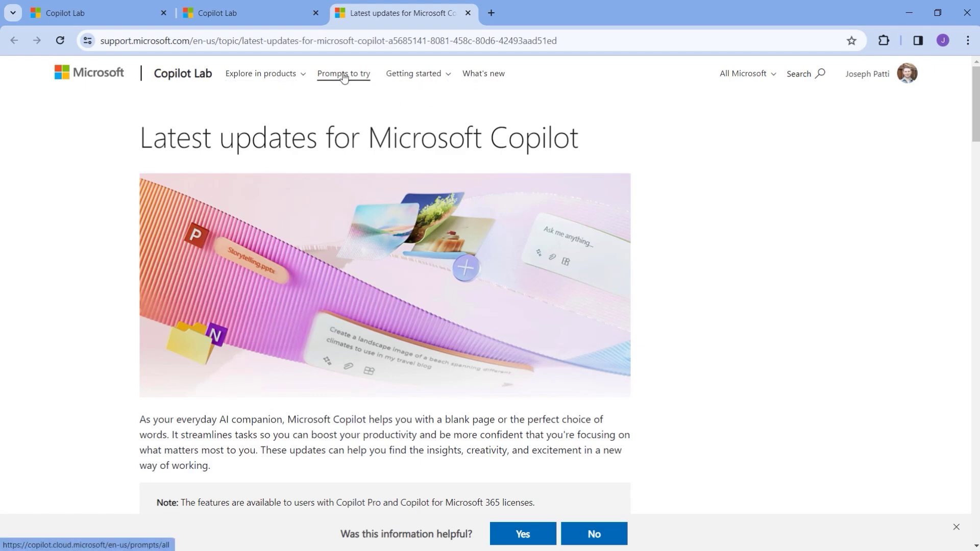
Try to open the business leaders getting-started resources from the latest updates page, and close the opened page.
{"action": "left_click", "coordinate": [419, 79]}
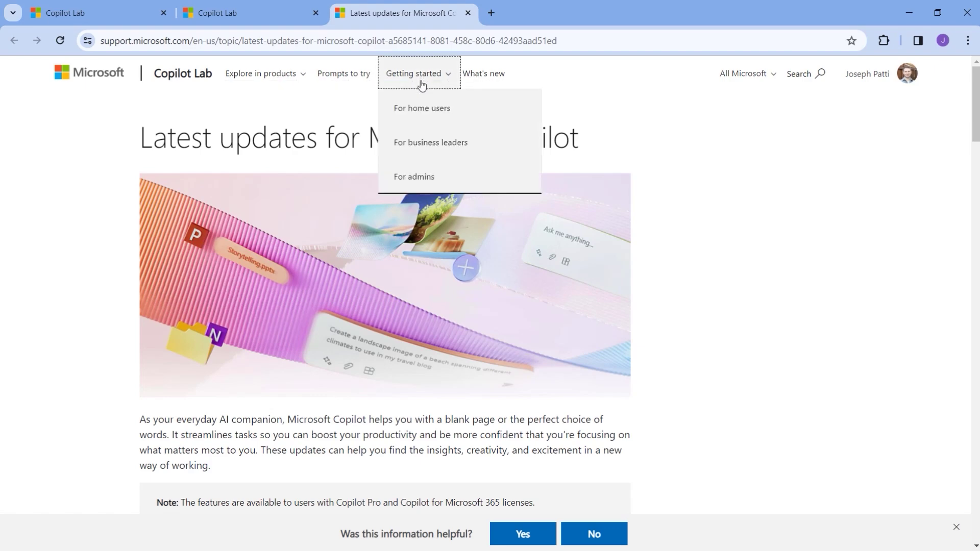
{"action": "left_click", "coordinate": [433, 145]}
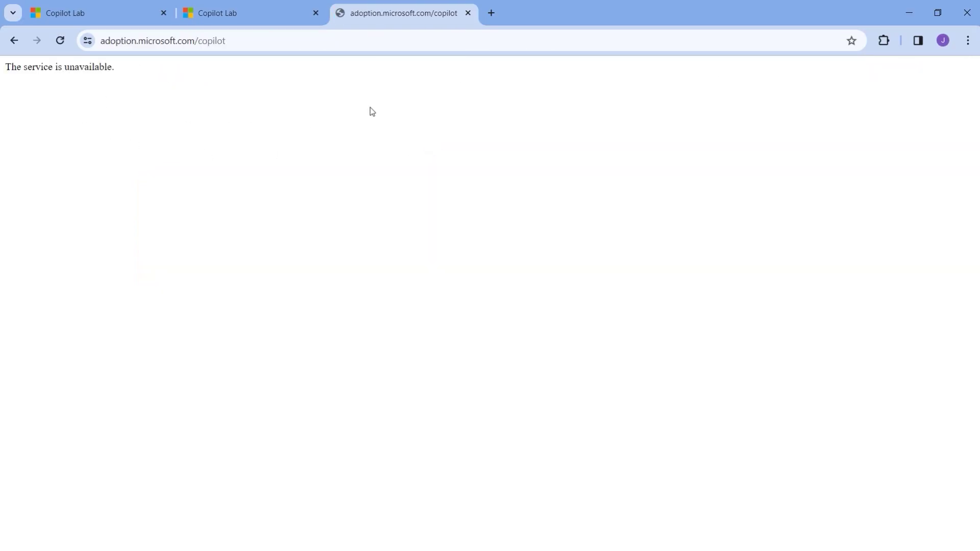
{"action": "left_click", "coordinate": [468, 14]}
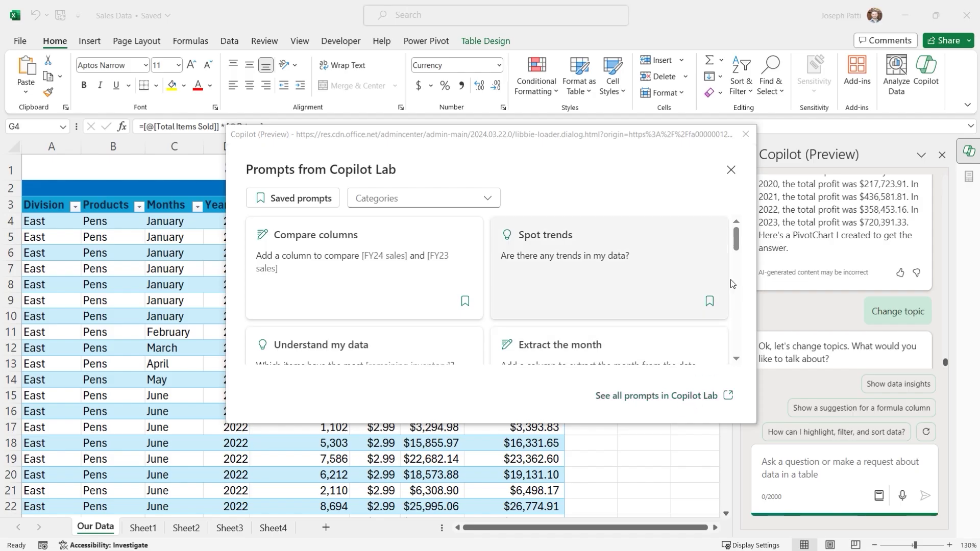
Switch to Excel and close the Prompts from Copilot Lab dialog.
{"action": "left_click", "coordinate": [731, 169]}
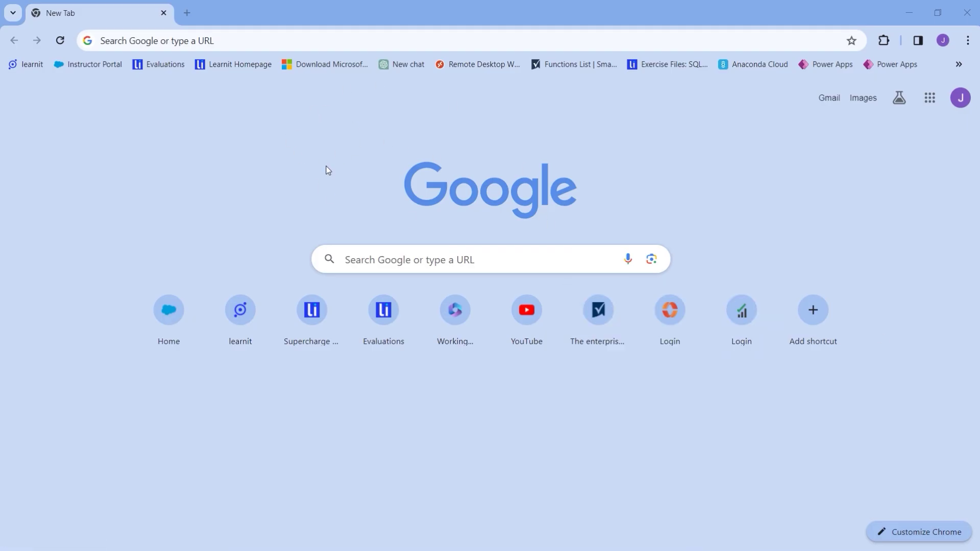
Go to office.com in Chrome and open Excel for the web from the Microsoft 365 apps.
{"action": "left_click", "coordinate": [197, 41]}
{"action": "type", "text": "o"}
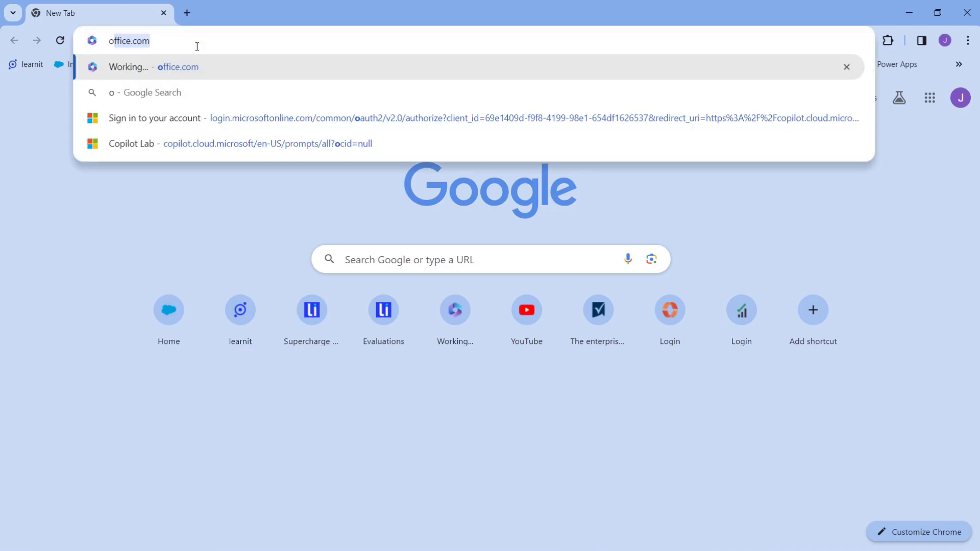
{"action": "type", "text": "ff"}
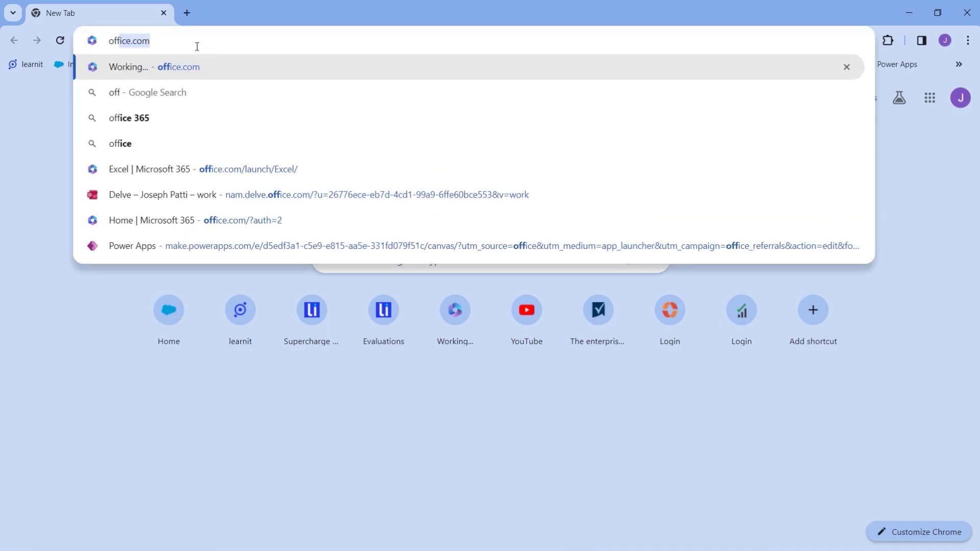
{"action": "key", "text": "Return"}
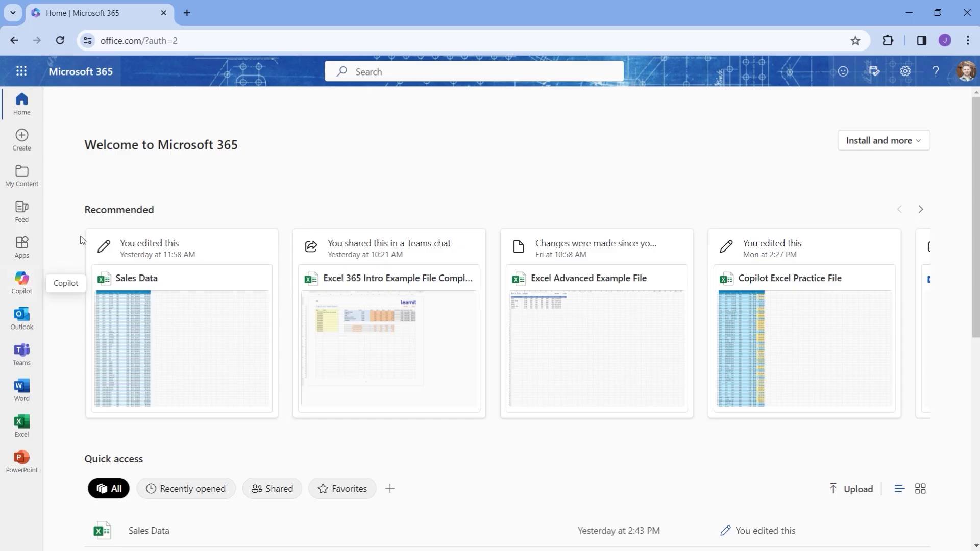
{"action": "left_click", "coordinate": [21, 72]}
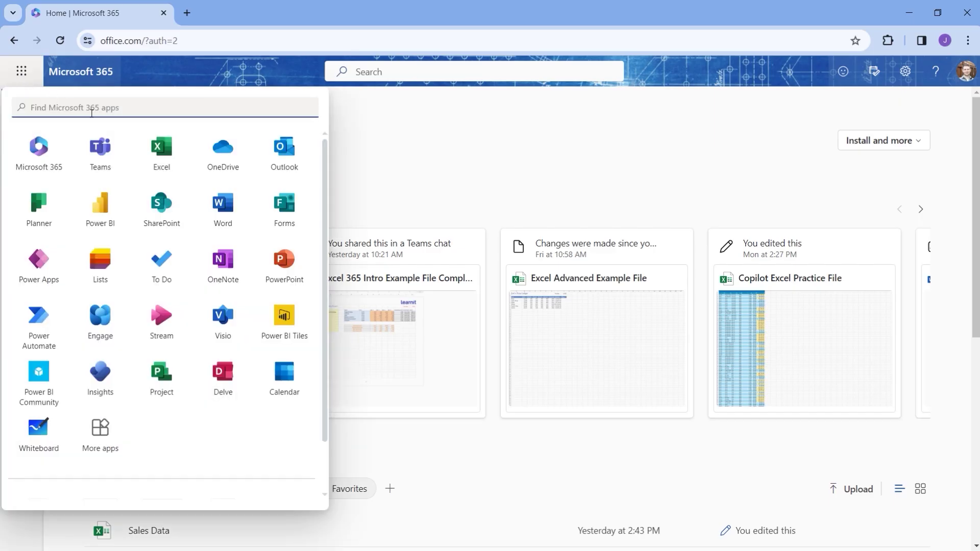
{"action": "left_click", "coordinate": [169, 158]}
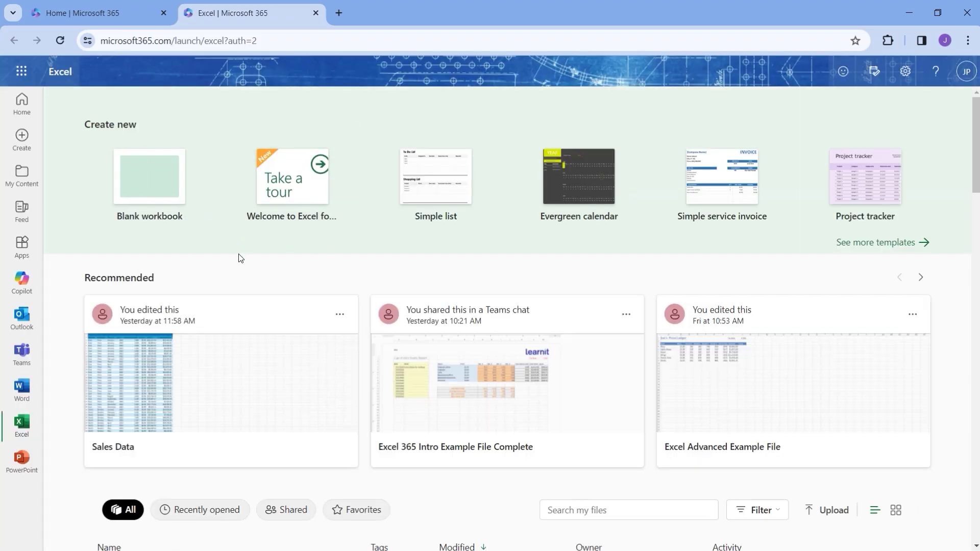
Open the recommended Sales Data workbook in Excel for the web.
{"action": "scroll", "coordinate": [239, 251], "scroll_direction": "down", "scroll_amount": 1}
{"action": "scroll", "coordinate": [239, 250], "scroll_direction": "down", "scroll_amount": 2}
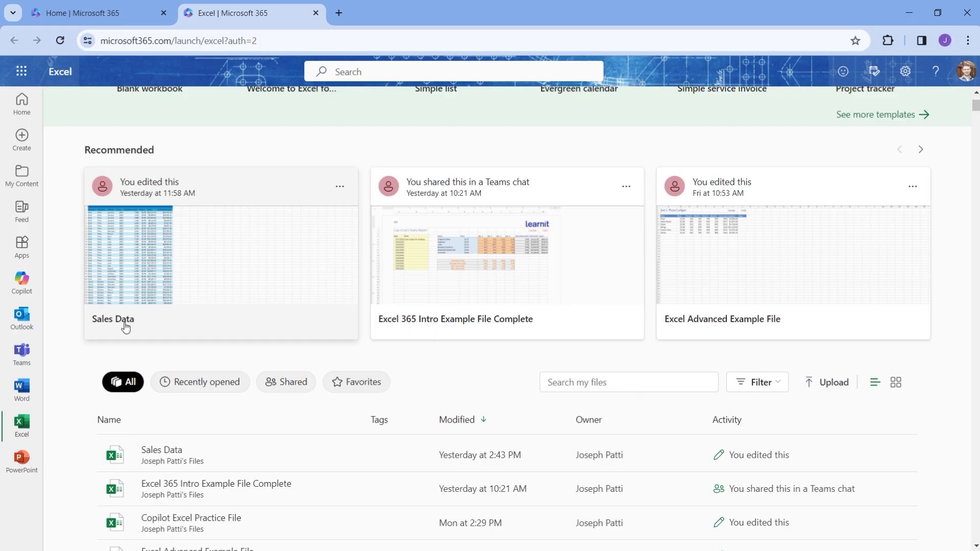
{"action": "left_click", "coordinate": [159, 330]}
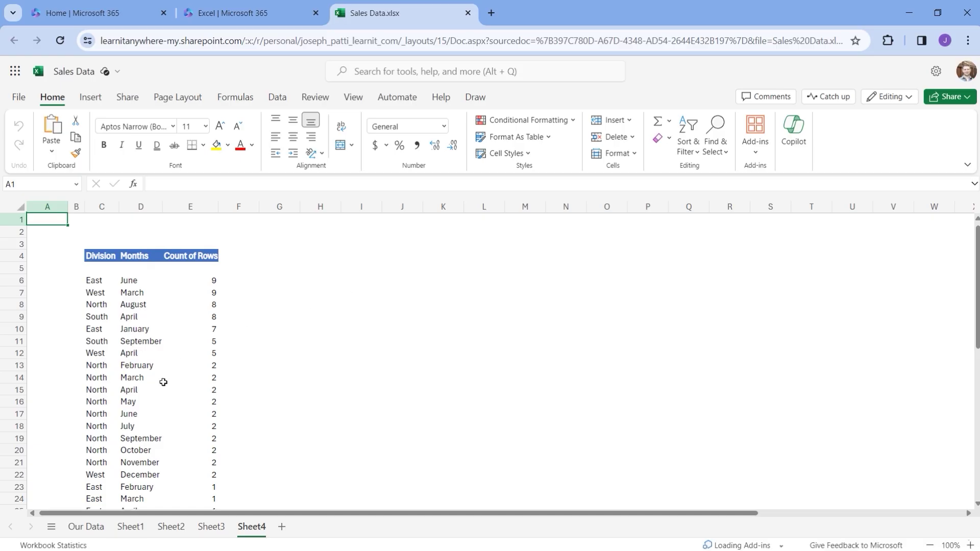
Show the Our Data sheet, select cell G7 in the Profit column, and open Copilot.
{"action": "left_click", "coordinate": [86, 527]}
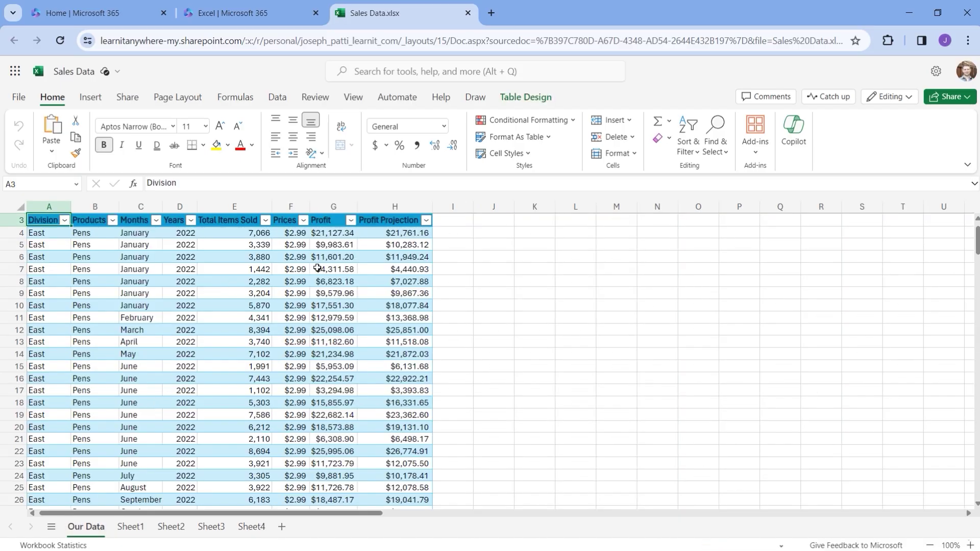
{"action": "left_click", "coordinate": [334, 257]}
{"action": "left_click", "coordinate": [336, 269]}
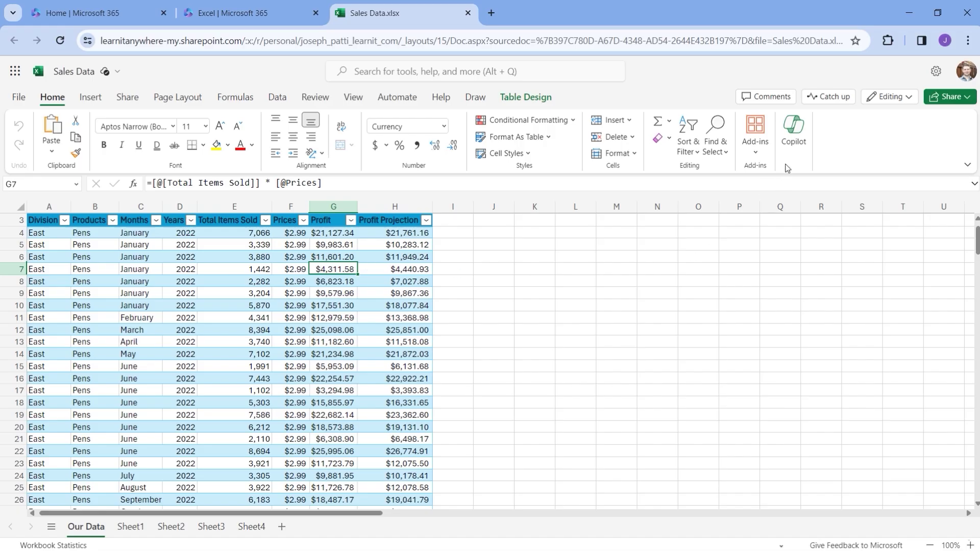
{"action": "left_click", "coordinate": [793, 138]}
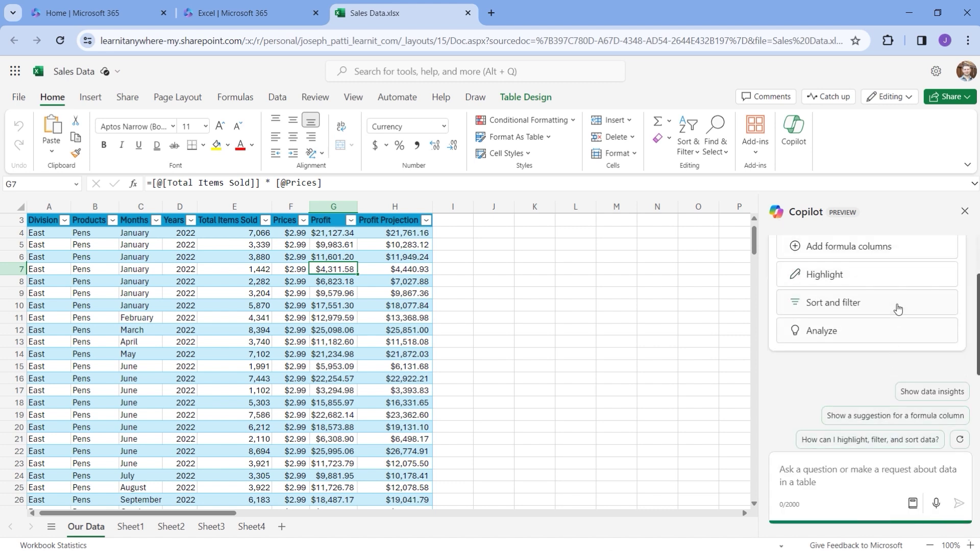
Browse Copilot's suggested prompts in the Create and Ask categories.
{"action": "left_click", "coordinate": [912, 506]}
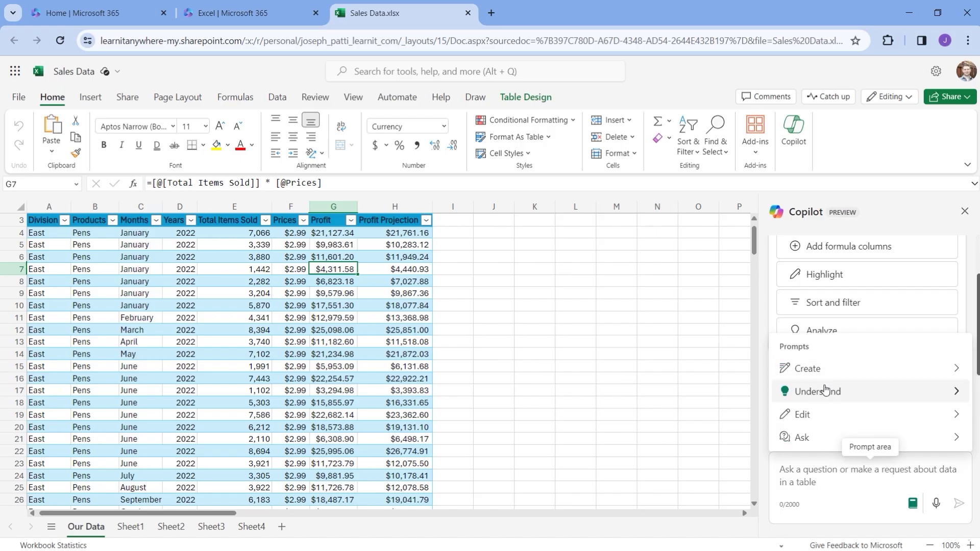
{"action": "left_click", "coordinate": [954, 371]}
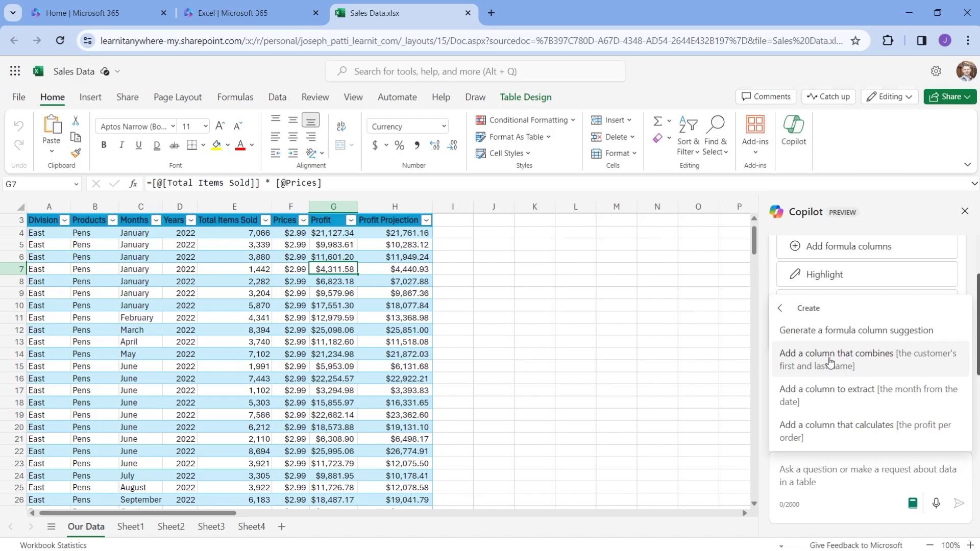
{"action": "left_click", "coordinate": [779, 311]}
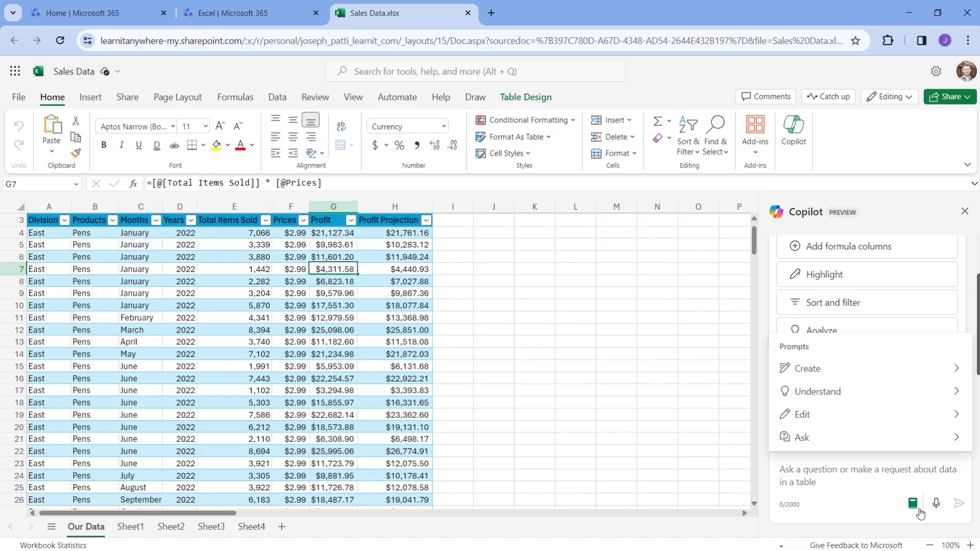
{"action": "left_click", "coordinate": [913, 503]}
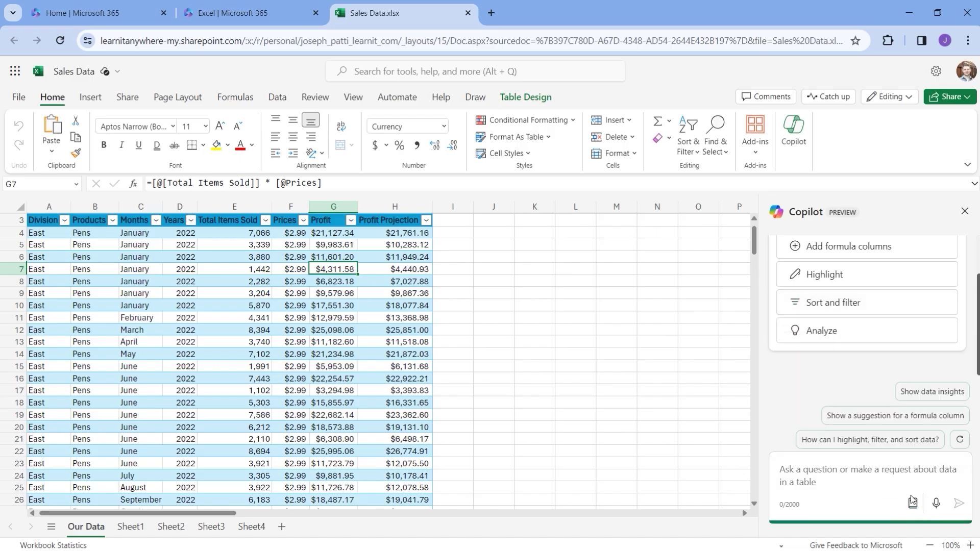
{"action": "left_click", "coordinate": [913, 503]}
{"action": "left_click", "coordinate": [831, 439]}
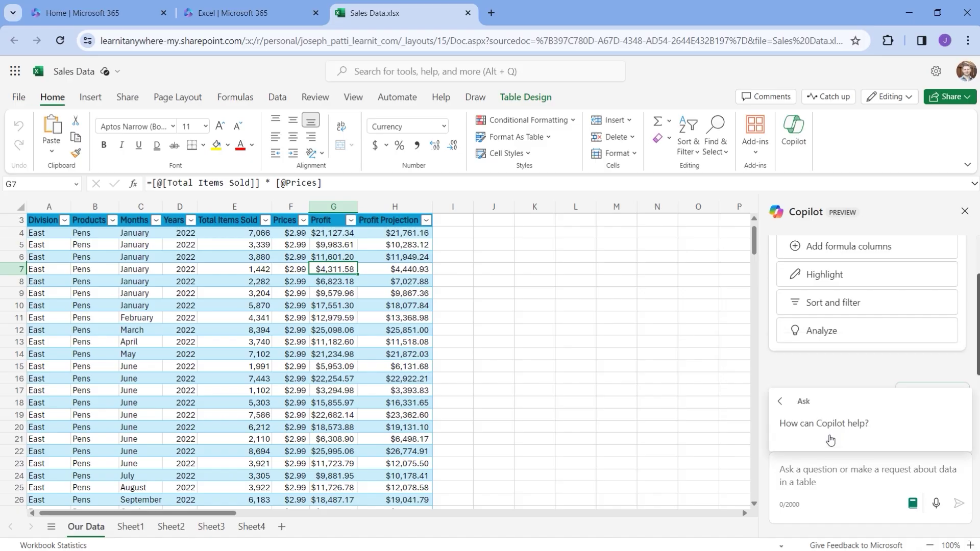
Ask Copilot how it can help, and view its linked help page and Copilot Lab's Prompts to Try before returning to the workbook.
{"action": "left_click", "coordinate": [830, 438]}
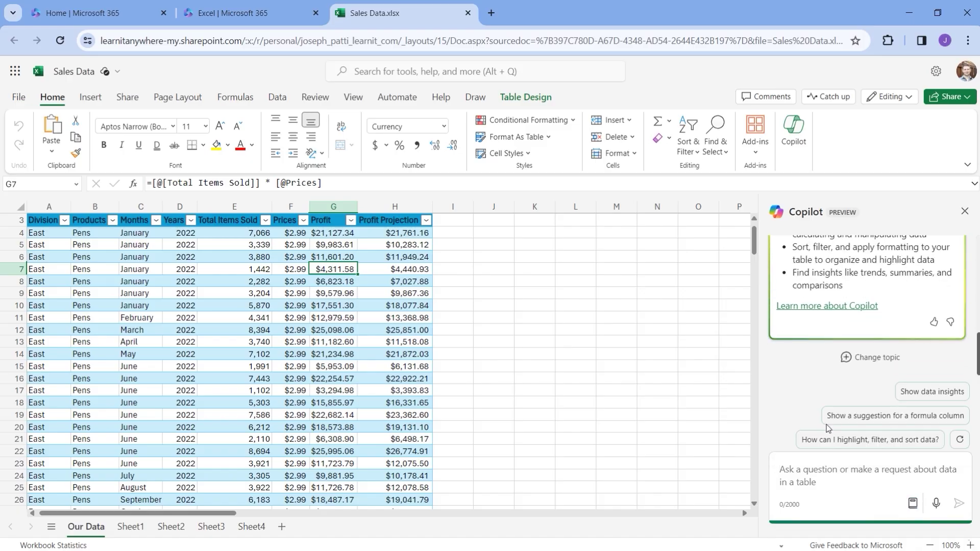
{"action": "left_click", "coordinate": [839, 307]}
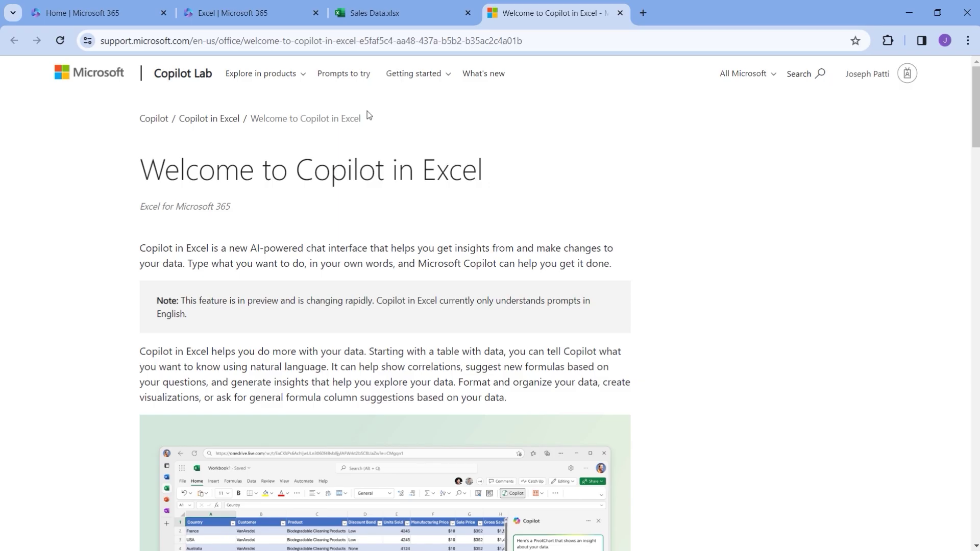
{"action": "left_click", "coordinate": [343, 75]}
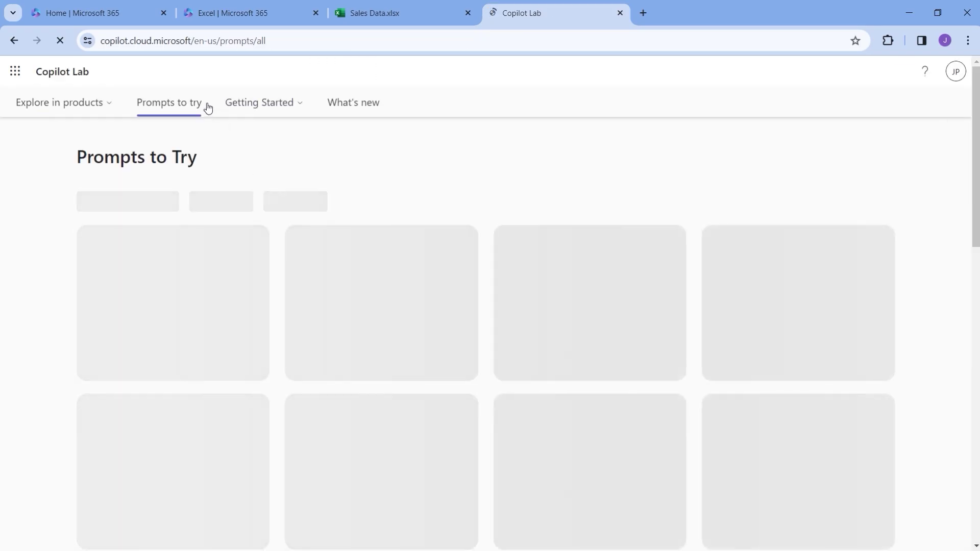
{"action": "left_click", "coordinate": [619, 14]}
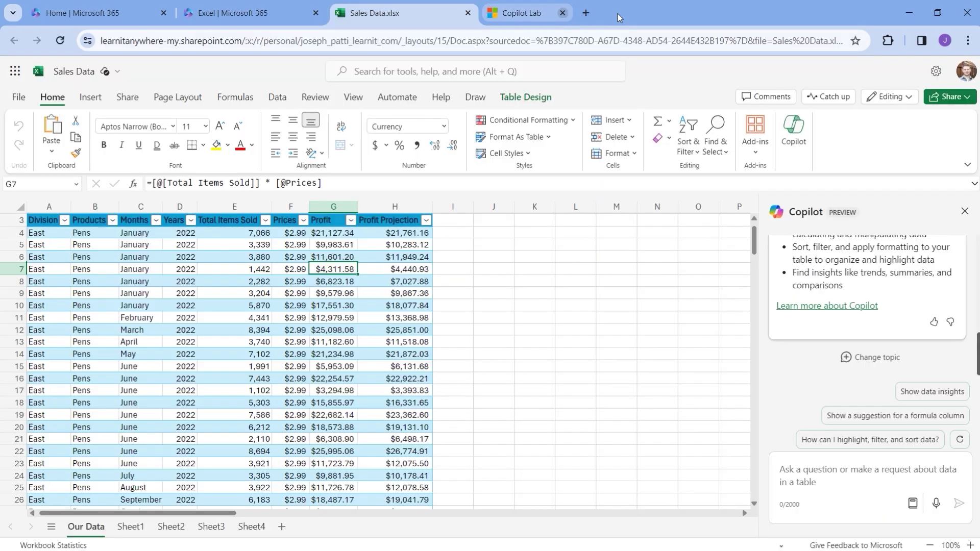
Change the Copilot topic and ask "How much did we make in pens sales".
{"action": "left_click", "coordinate": [874, 360]}
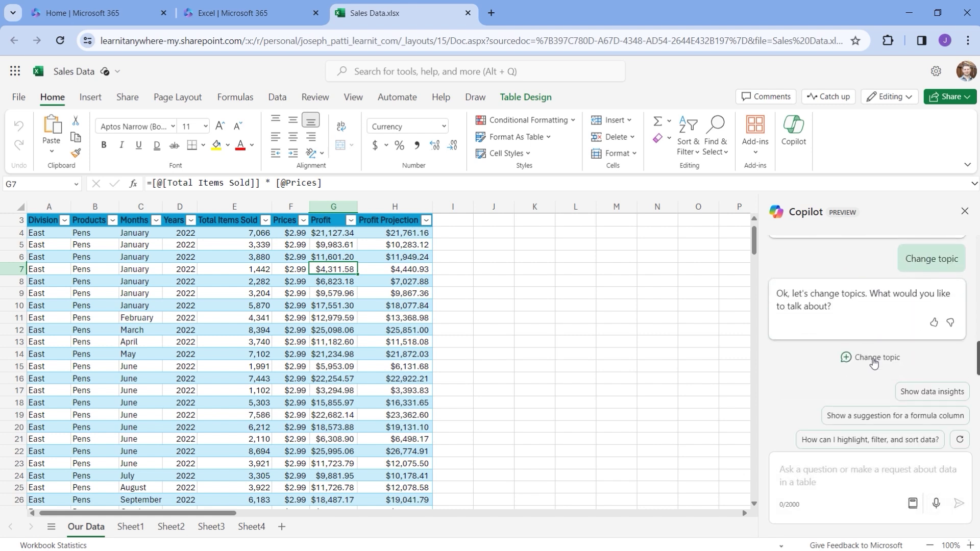
{"action": "left_click", "coordinate": [838, 473]}
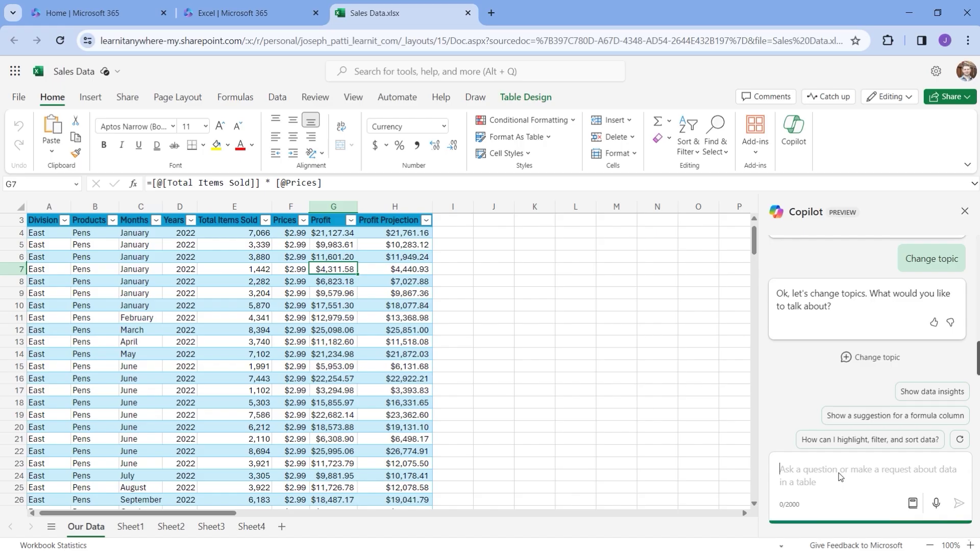
{"action": "type", "text": "How much"}
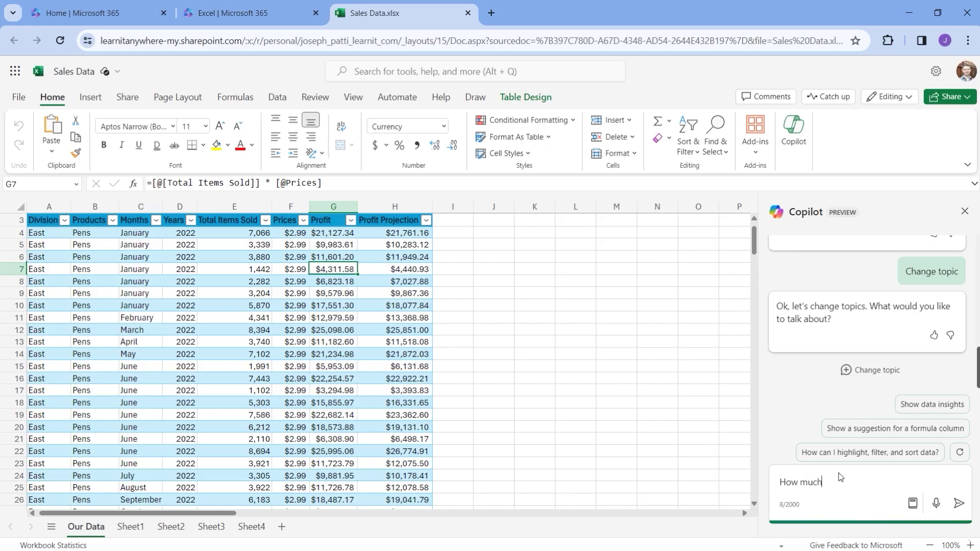
{"action": "type", "text": " did we make in pens sales"}
{"action": "key", "text": "Return"}
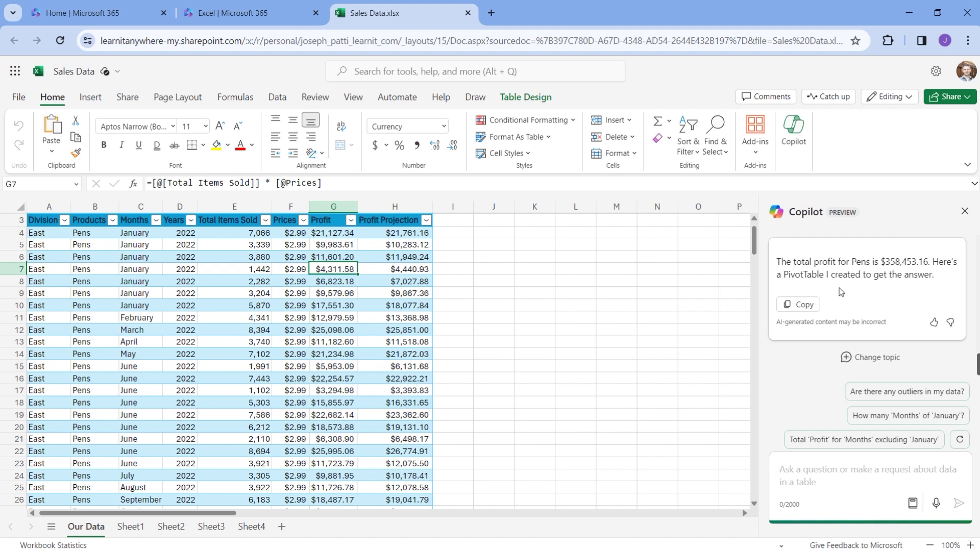
Add Copilot's PivotTable of the total Pens profit to a new sheet.
{"action": "scroll", "coordinate": [821, 286], "scroll_direction": "up", "scroll_amount": 3}
{"action": "left_click", "coordinate": [825, 317]}
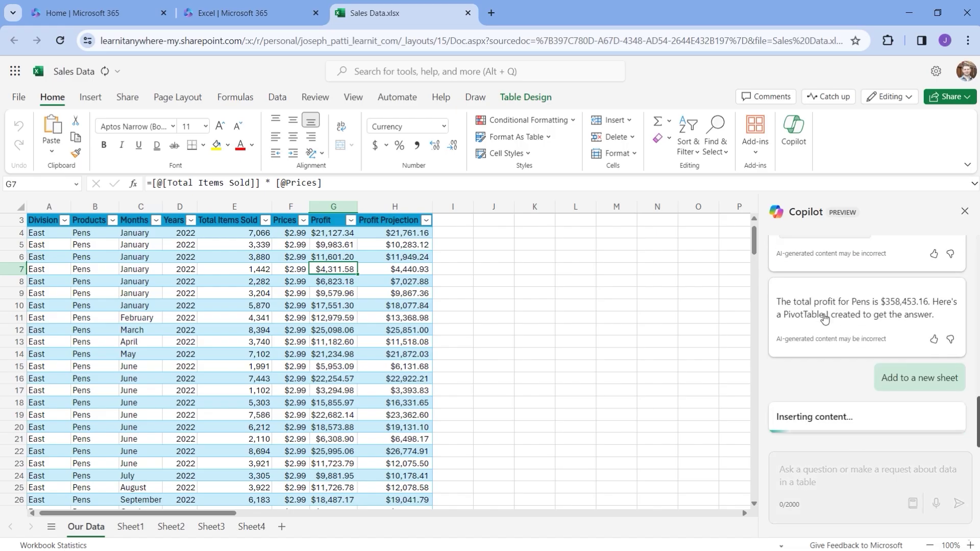